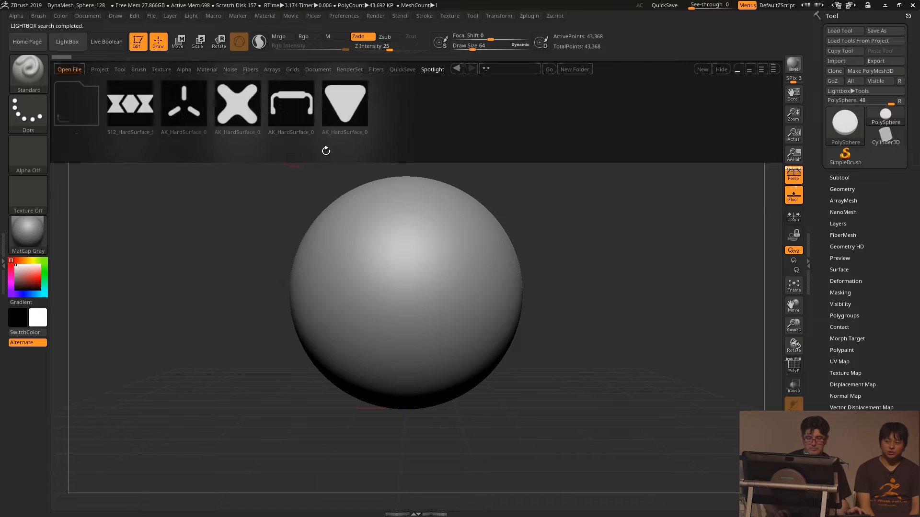
- Load the first hard-surface Spotlight shape set and arrange it beside the sphere with its editing dial active
double_click(132, 103)
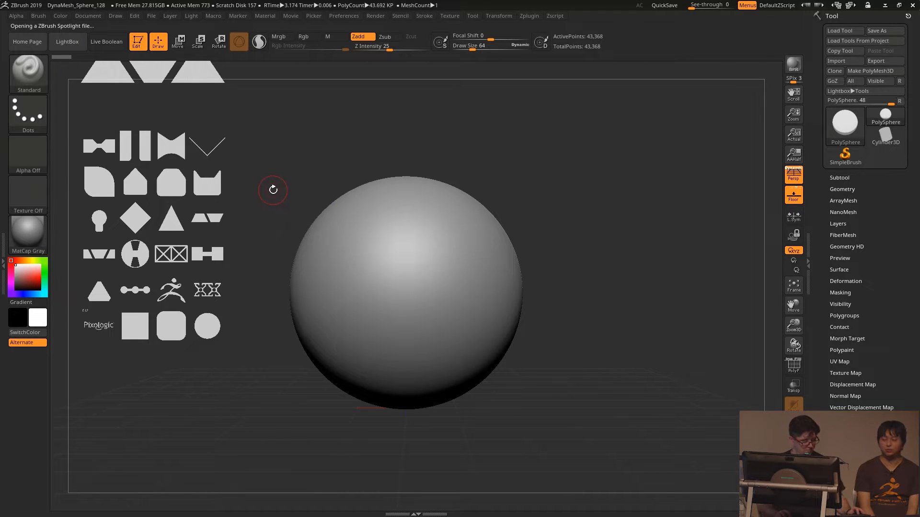
key("z")
left_click(312, 157)
left_click_drag(301, 186, 309, 292)
left_click(67, 42)
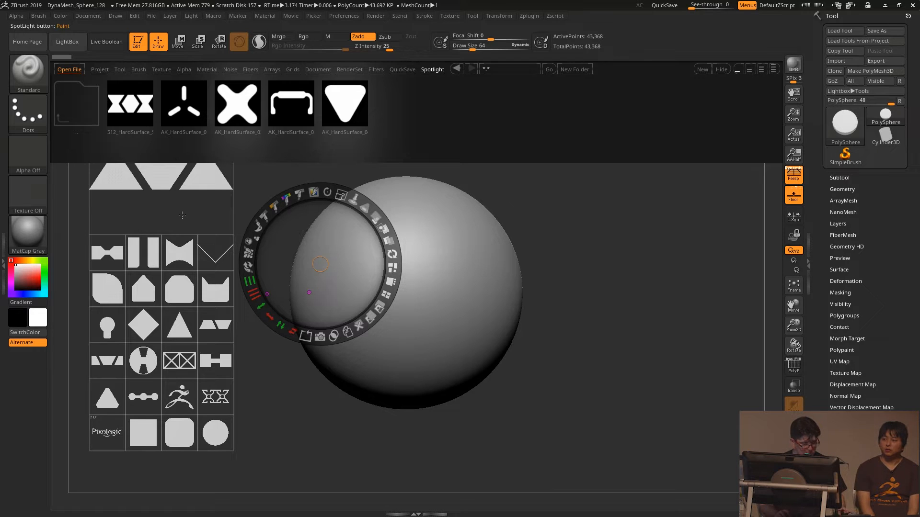
key("comma")
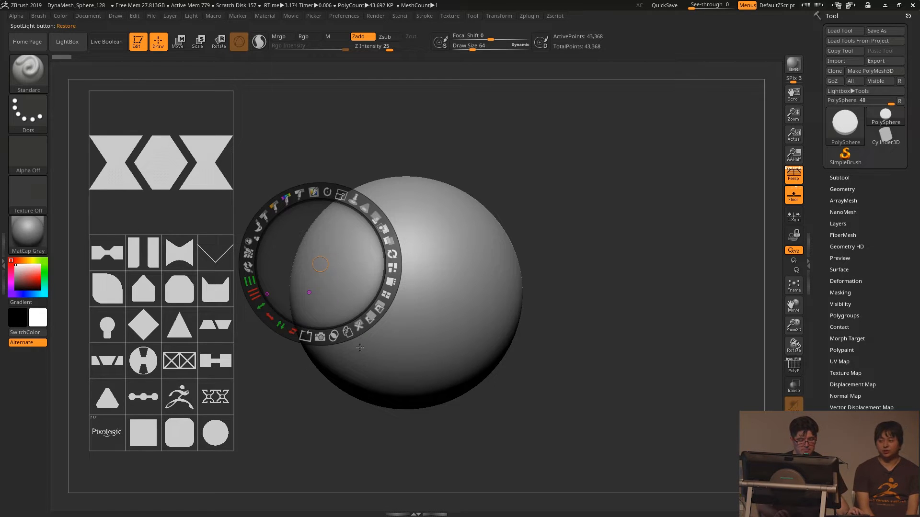
- Place the sharp-cornered square Spotlight shape beside the sphere on the side away from the shape set and enlarge it to nearly sphere size
left_click(139, 433)
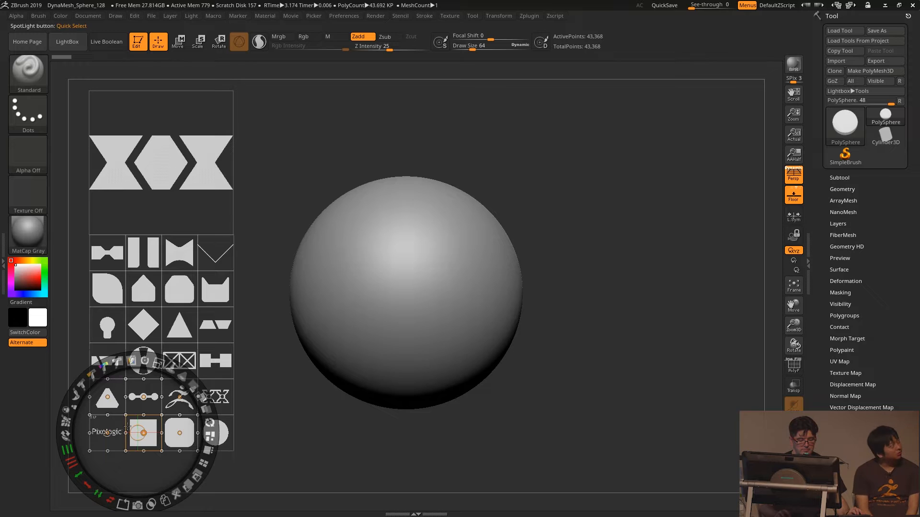
left_click_drag(149, 424, 592, 202)
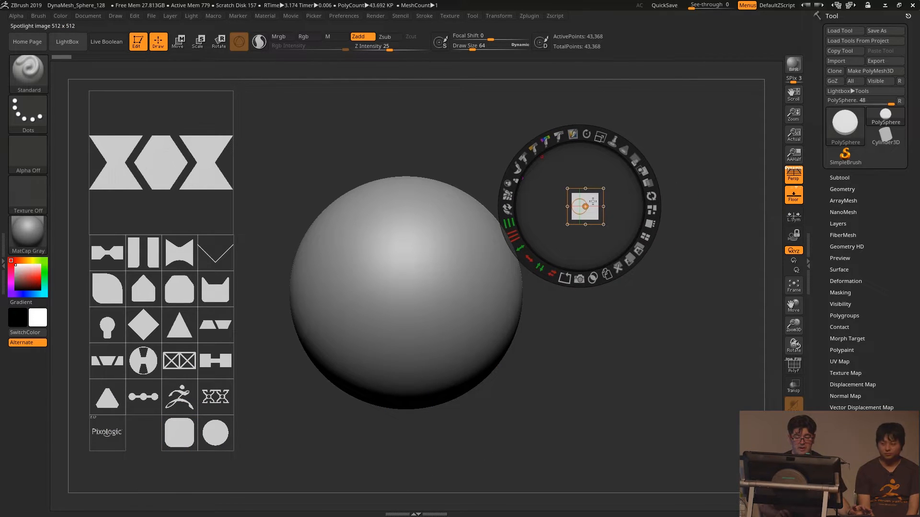
left_click_drag(600, 138, 667, 228)
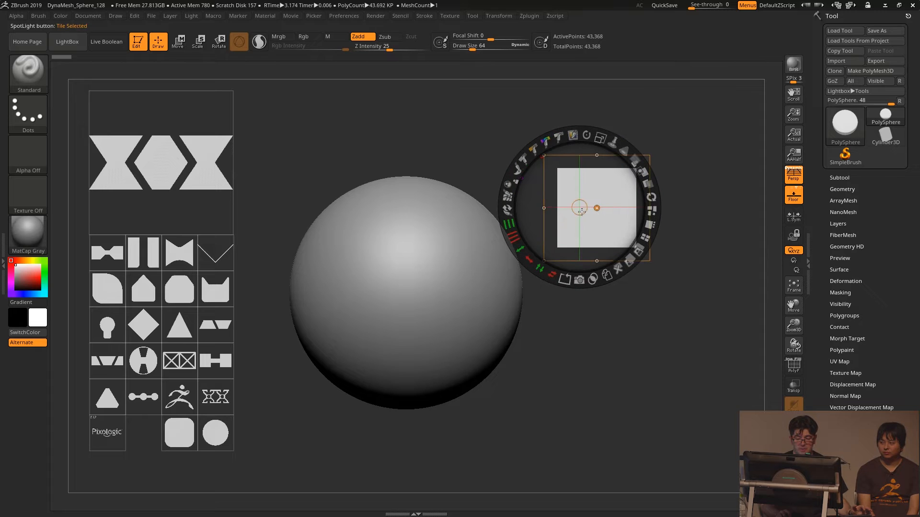
left_click_drag(580, 209, 596, 208)
left_click_drag(620, 143, 656, 164)
left_click_drag(627, 195, 644, 263)
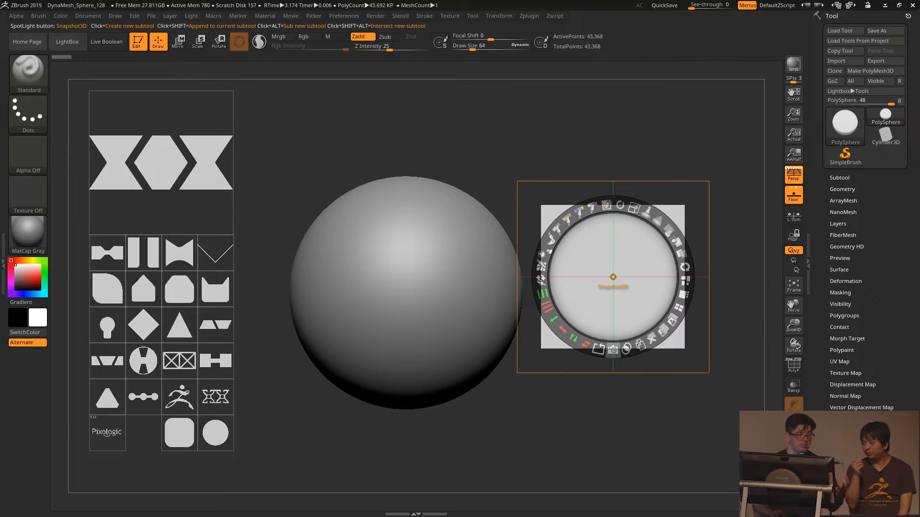
- Snapshot the square into a new 3D subtool, hide Spotlight and view the scene from the front with perspective off
left_click(613, 350)
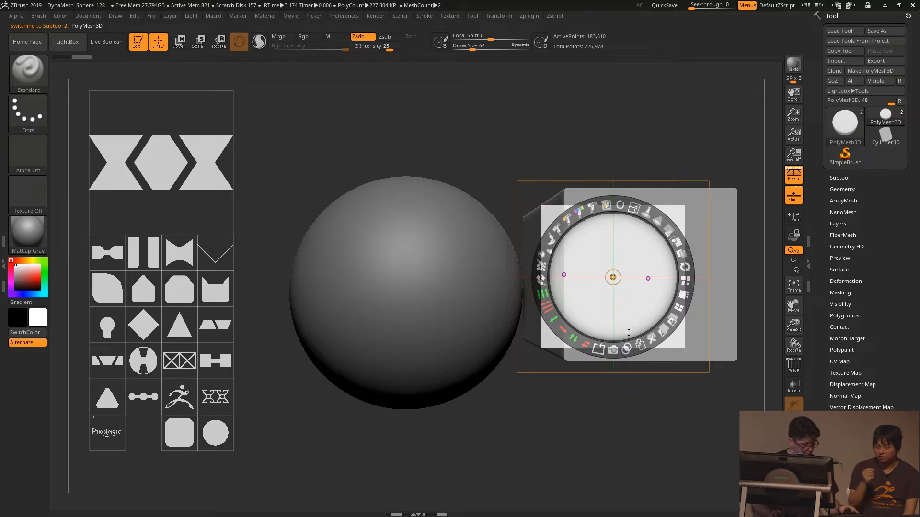
key("ctrl")
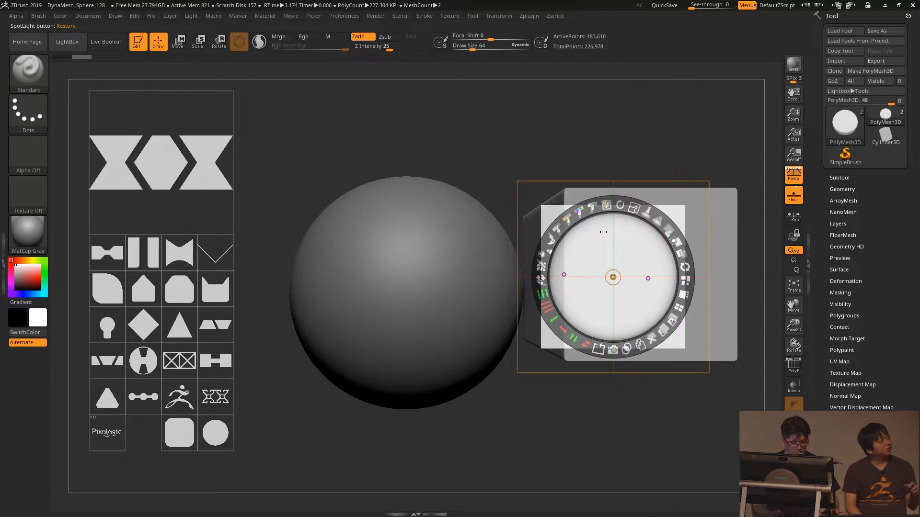
key("p")
left_click_drag(584, 132, 561, 137)
left_click_drag(383, 167, 396, 150)
key("z")
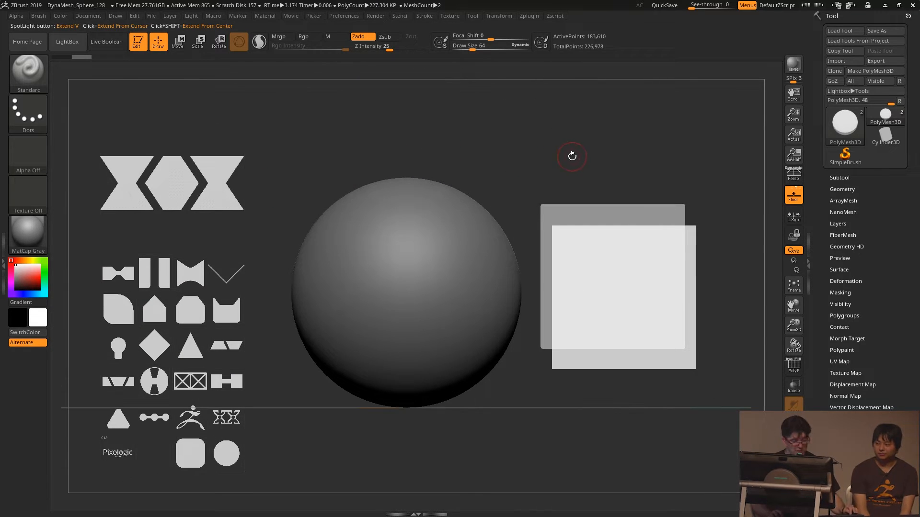
key("shift+z")
key("p")
mouse_move(571, 169)
left_mouse_down()
mouse_move(575, 139)
mouse_move(480, 131)
mouse_move(498, 150)
mouse_move(535, 159)
mouse_move(547, 142)
mouse_move(524, 172)
mouse_move(529, 151)
mouse_move(581, 168)
left_mouse_up()
- Hide the PolySphere subtool and inspect the extruded block from several angles, ending on its front face
left_click(844, 179)
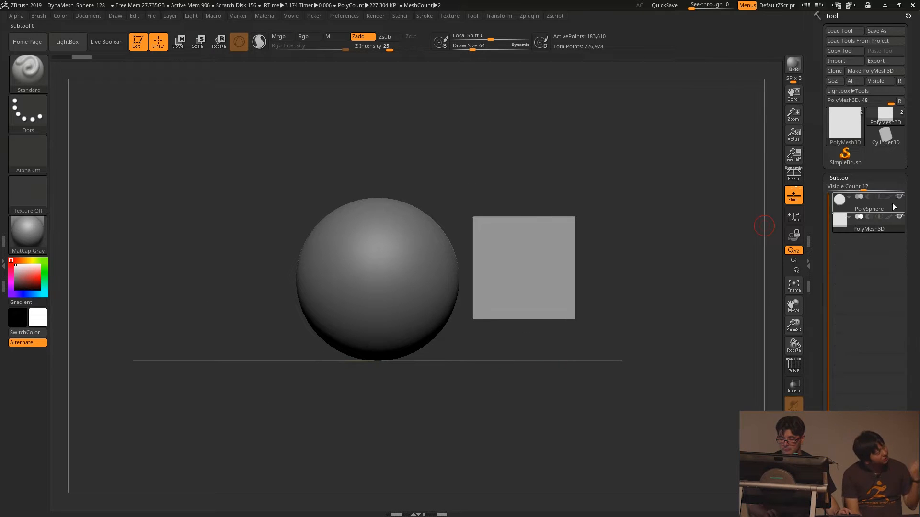
left_click(899, 197)
left_click_drag(575, 186, 487, 189, "alt")
left_click_drag(540, 177, 585, 198, "alt")
left_click_drag(685, 154, 591, 227, "alt")
left_click_drag(591, 227, 584, 245)
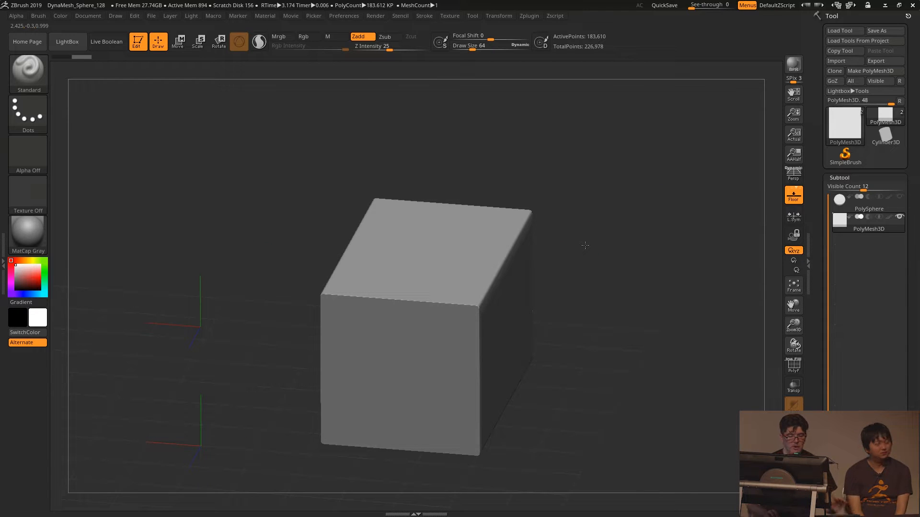
left_click_drag(585, 245, 674, 167)
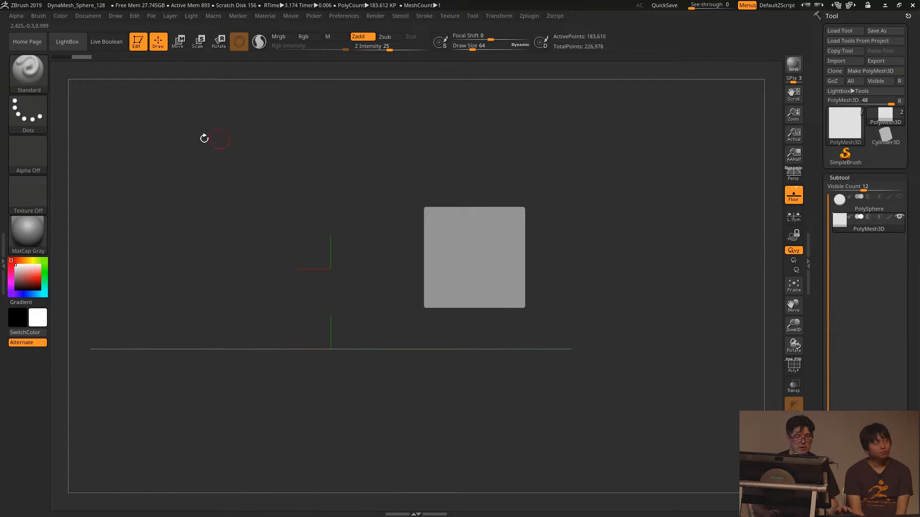
- Bring back Spotlight, rotate the bow-tie shape 90 degrees, enlarge it and place it over the large square shape
key("shift+z")
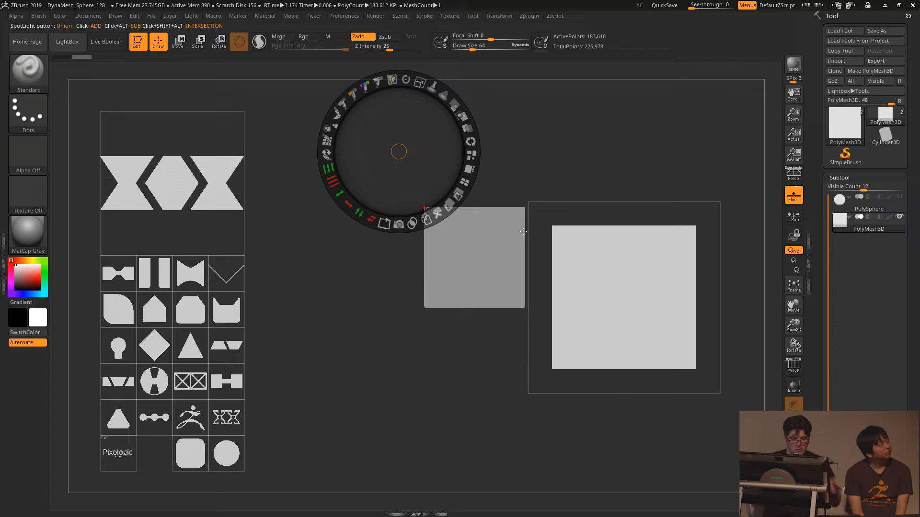
left_click(111, 265)
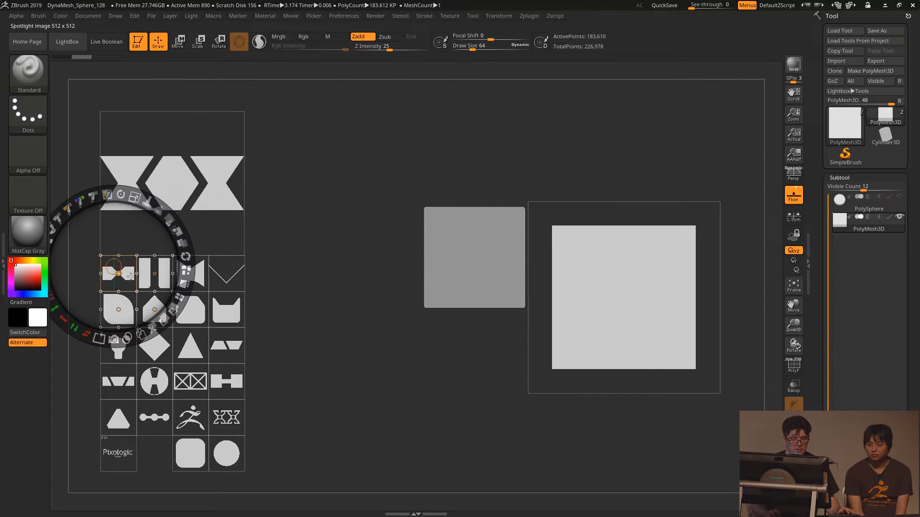
left_click_drag(121, 279, 620, 166)
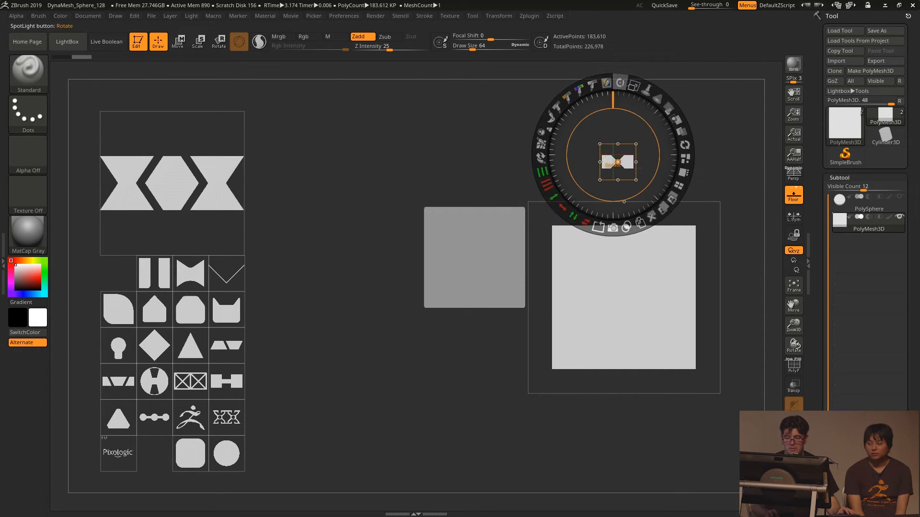
left_click_drag(620, 82, 664, 163)
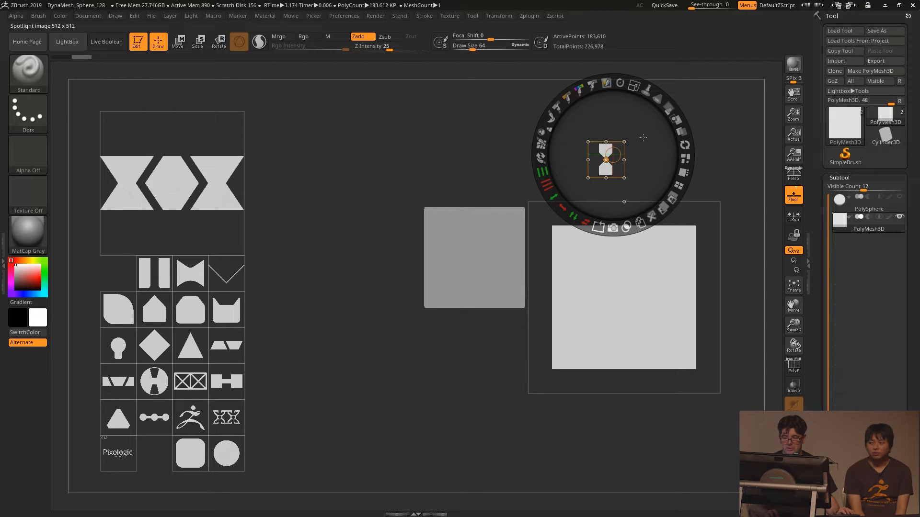
left_click_drag(633, 87, 709, 266)
left_click_drag(572, 148, 620, 292)
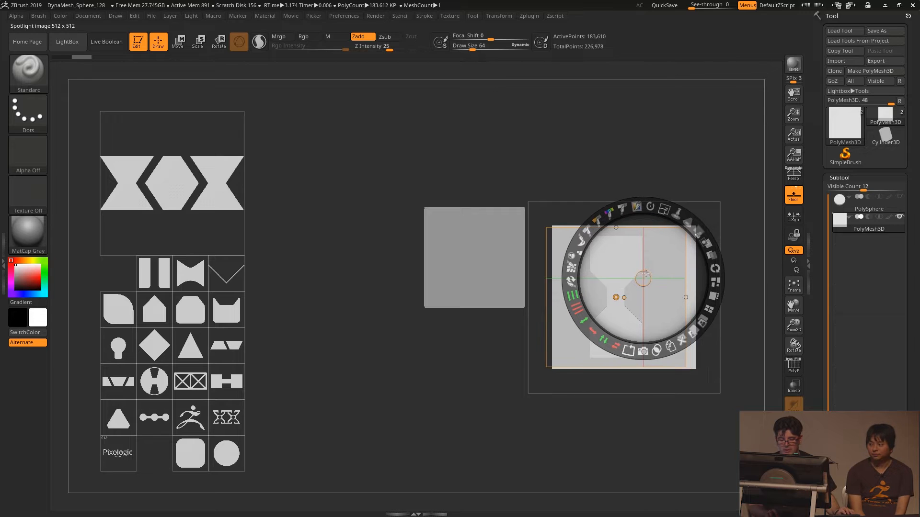
- Center the bow-tie shape on the square, scale it past the square's height and widen it horizontally
left_click(619, 289)
left_click_drag(618, 288, 649, 303)
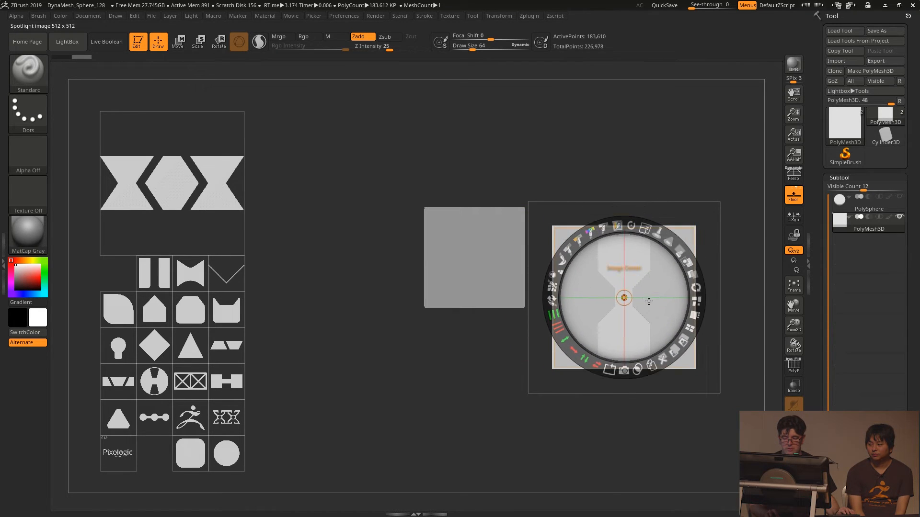
left_click_drag(642, 231, 696, 303)
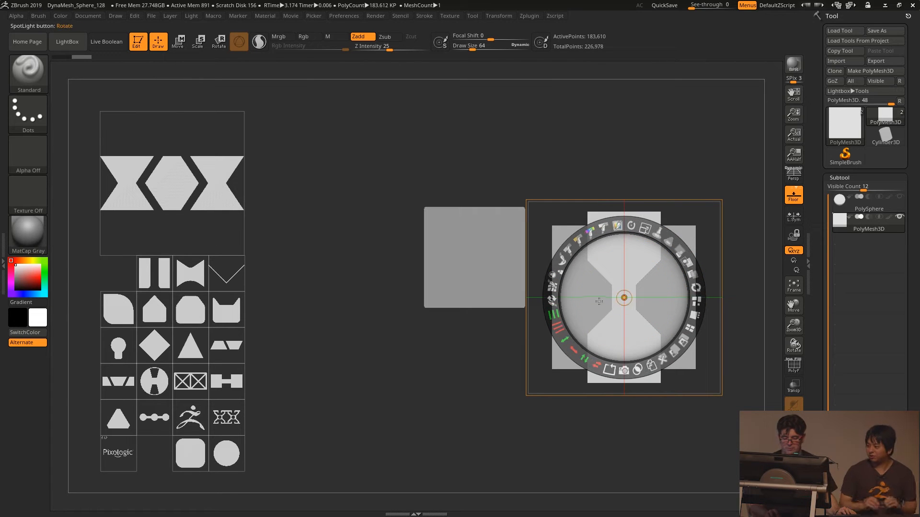
left_click_drag(572, 347, 556, 303)
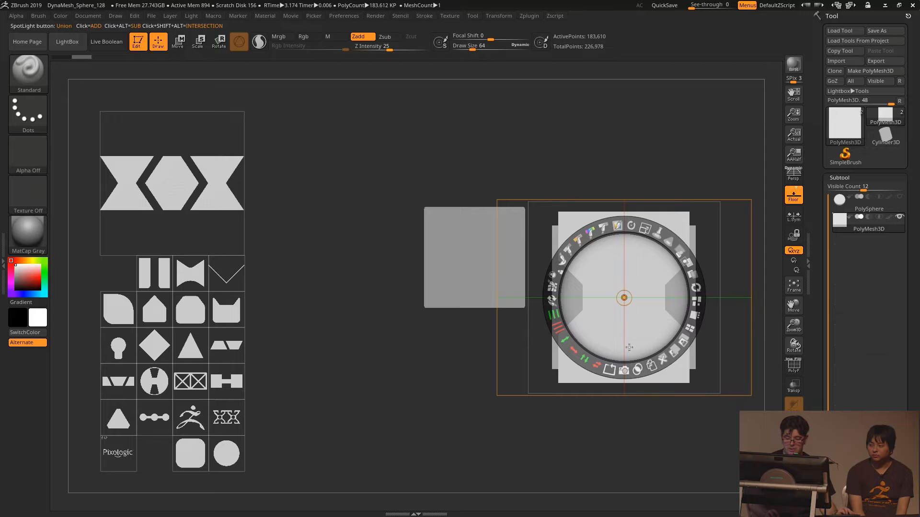
- Subtract the widened bow-tie shape from the square and move the cutter shape aside over the shape set
left_click(639, 371)
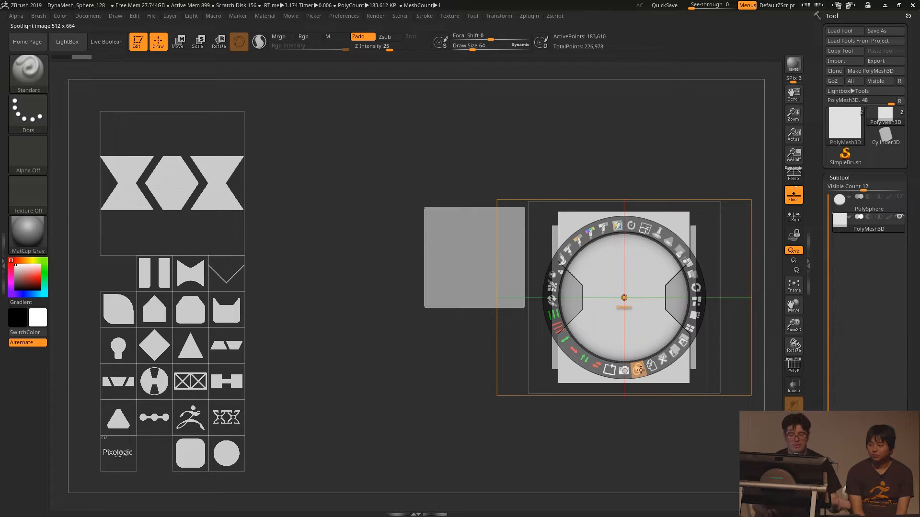
left_click_drag(644, 343, 368, 409)
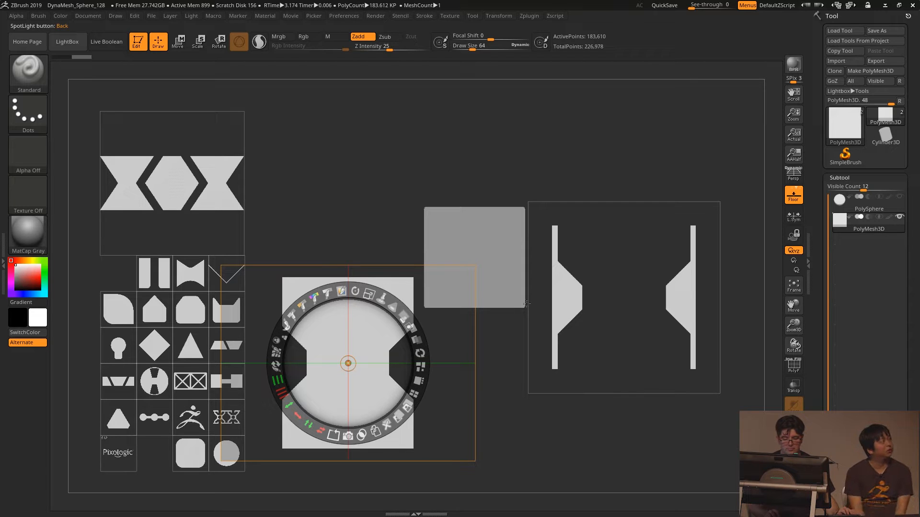
left_click_drag(378, 349, 299, 194)
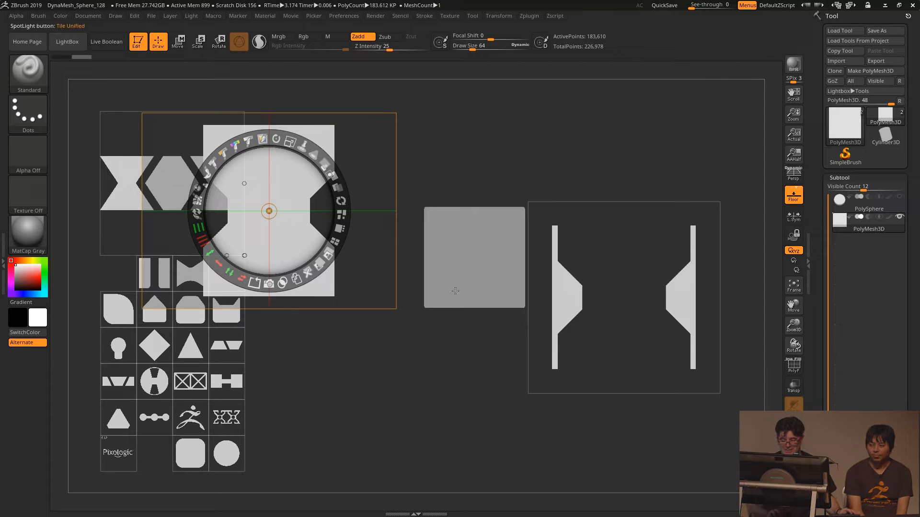
- Center the two remaining side pieces over the 3D block and shrink them to slightly overlap its edges
left_click(630, 312)
left_click_drag(648, 309, 476, 256)
left_click_drag(494, 188, 469, 177)
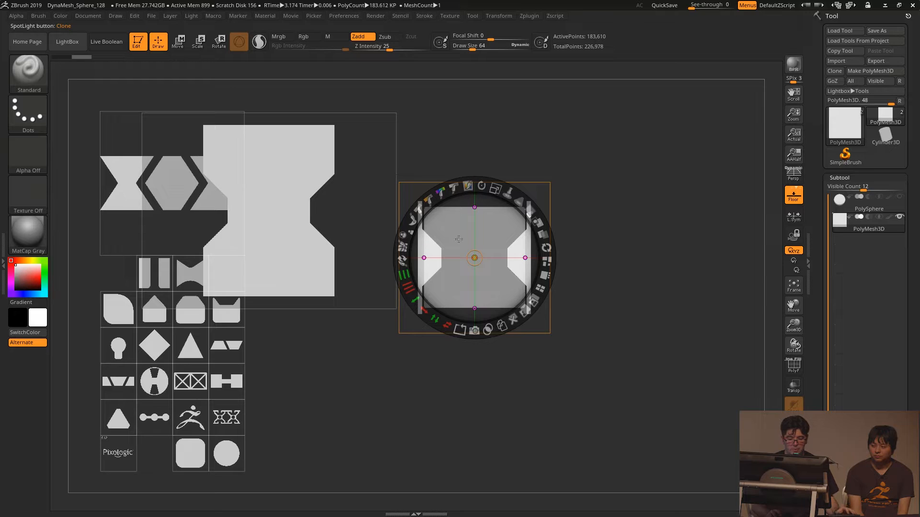
- Enable Live Boolean, snapshot the side pieces as a subtractive subtool and inspect the notched block in 3D
left_click(115, 45)
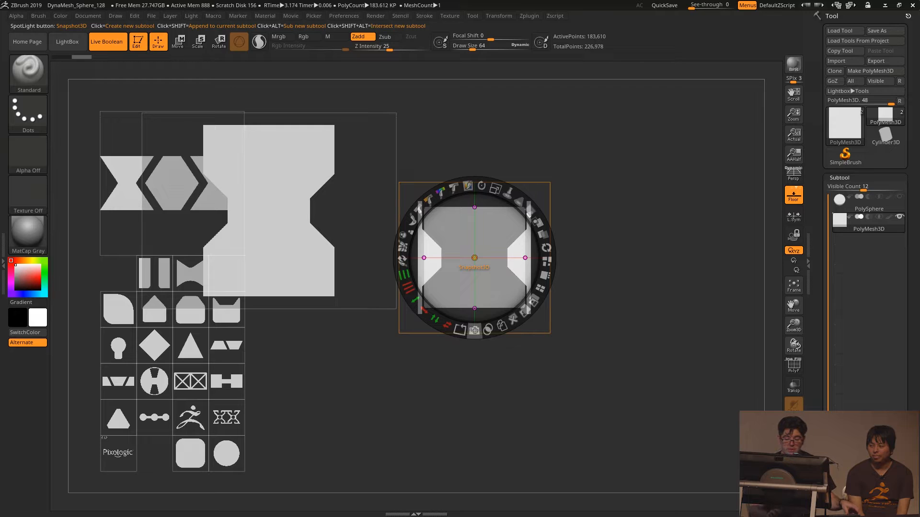
left_click(474, 330)
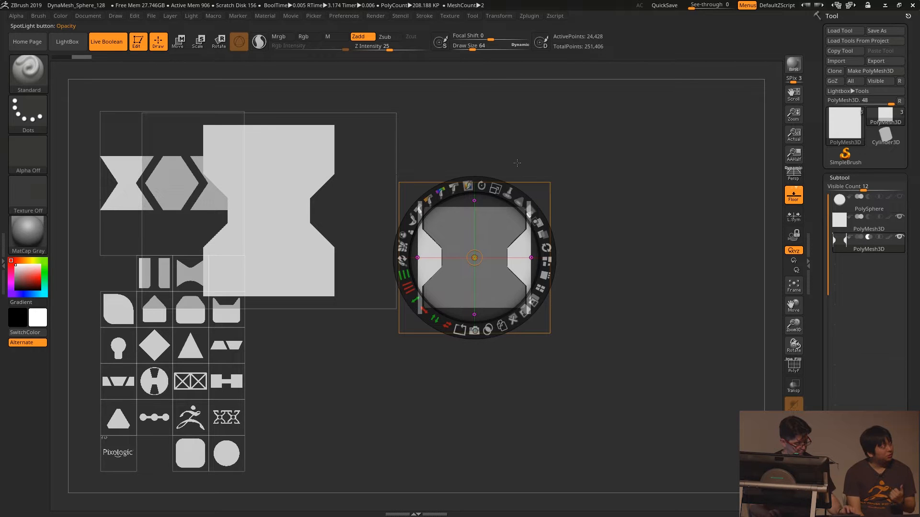
key("shift+z")
left_click_drag(590, 221, 530, 202)
left_click_drag(465, 216, 556, 220, "alt")
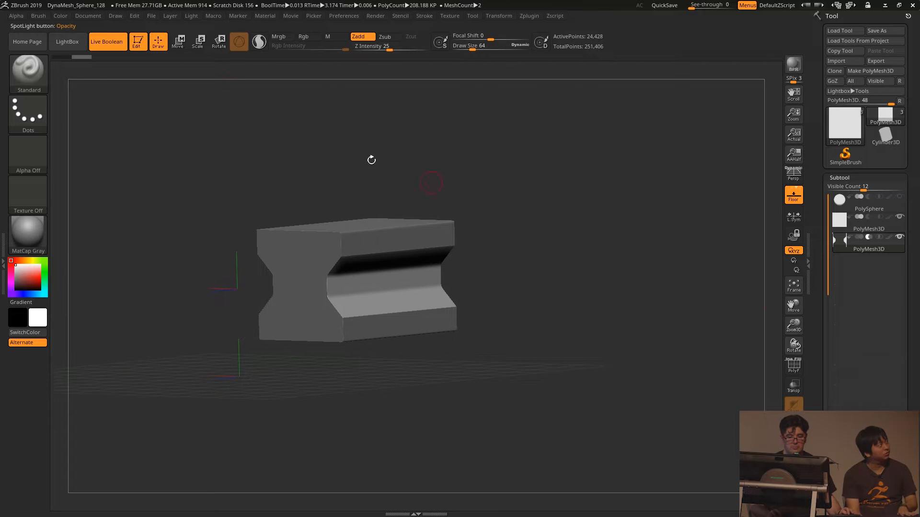
- Turn off Live Boolean and stretch the block and its cutter together along their depth into a long beam
left_click(117, 46)
left_click_drag(533, 190, 508, 185)
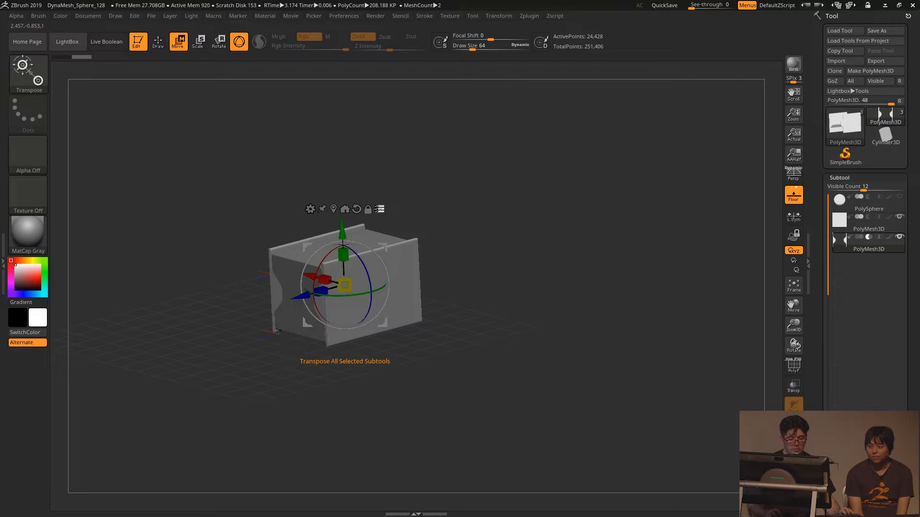
left_click_drag(321, 291, 108, 306)
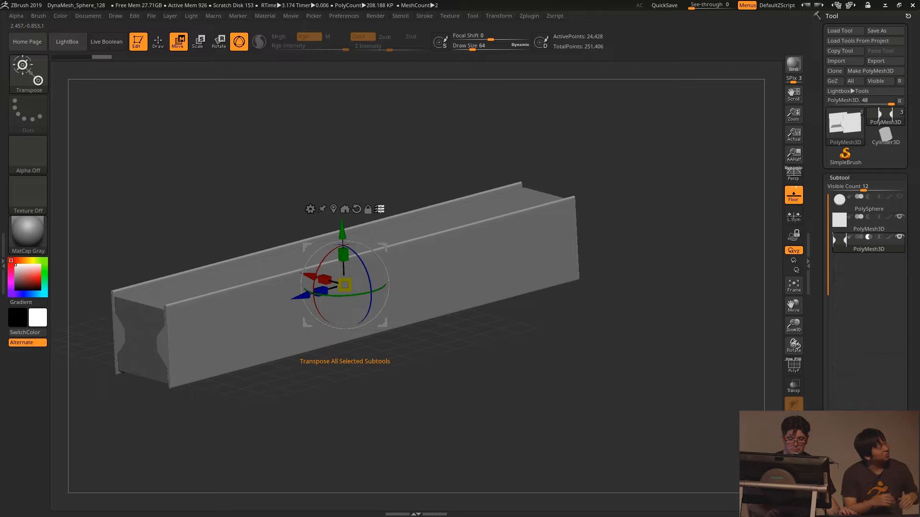
left_click(383, 211)
left_click_drag(318, 291, 315, 290)
key("f")
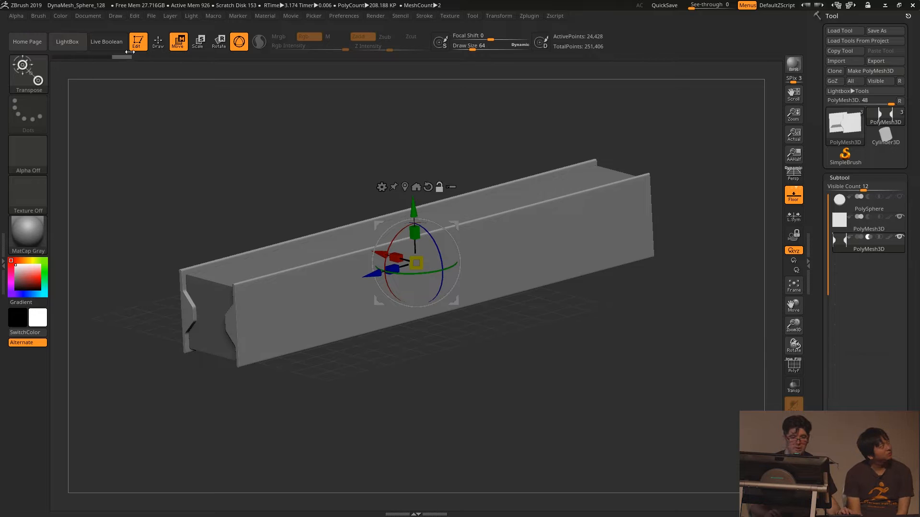
- Turn on Live Boolean and view the long beam squarely from its side, shifted to make room beside it
left_click(115, 45)
left_click_drag(498, 368, 444, 364)
left_click_drag(530, 365, 432, 362, "shift")
key("f")
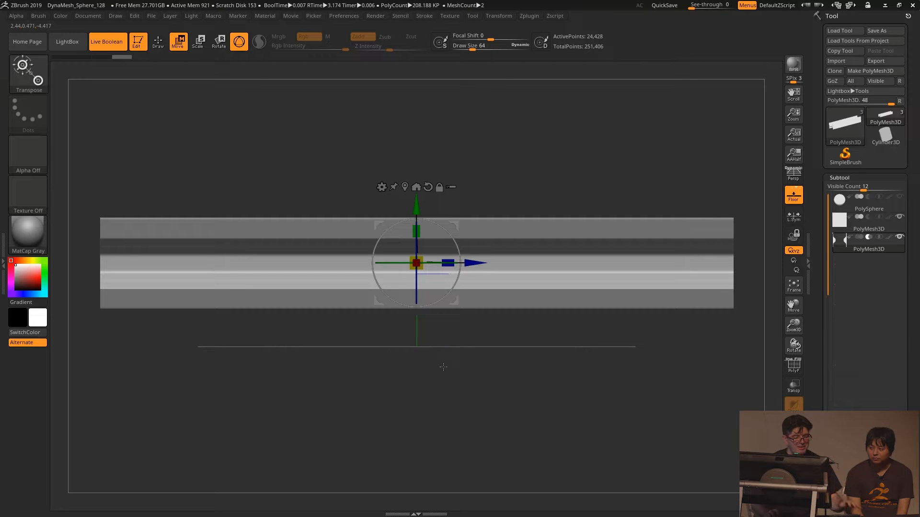
left_click_drag(291, 341, 353, 330, "alt")
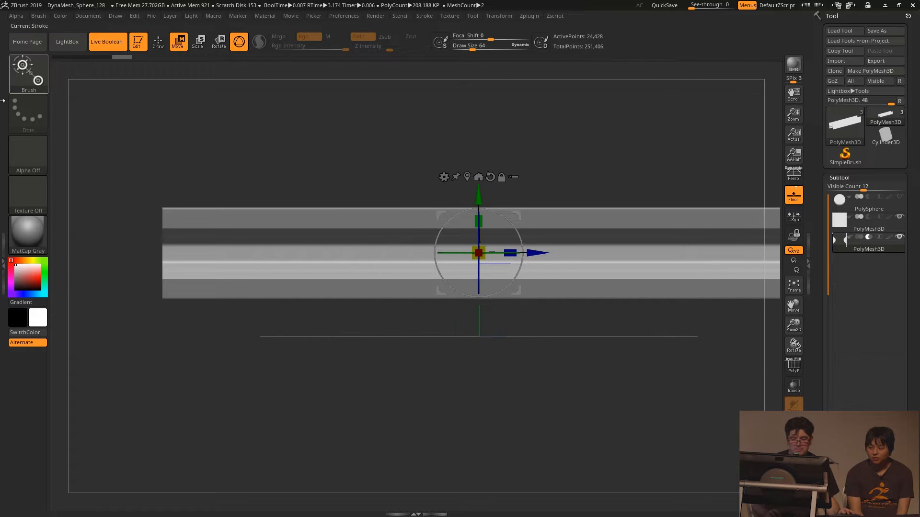
- Bring back the Spotlight shapes and tile them into a tidy set beside the beam
key("shift+z")
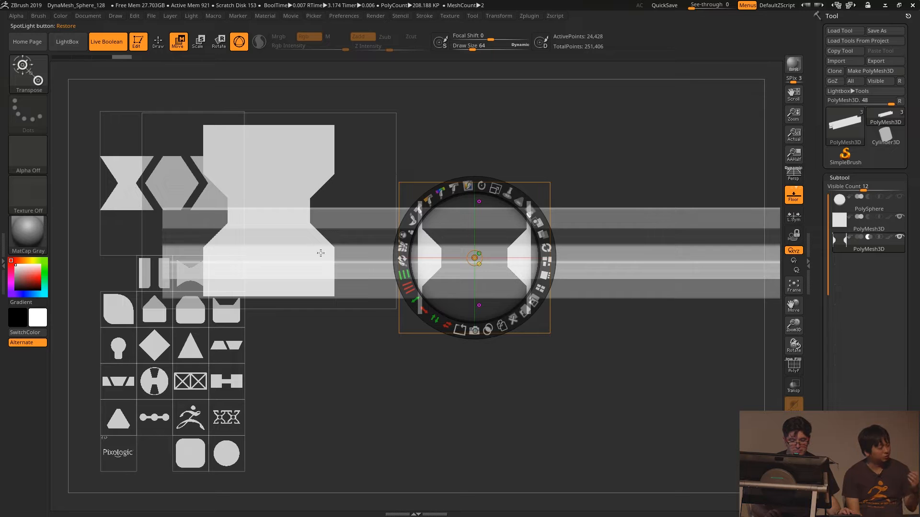
left_click_drag(257, 234, 337, 216)
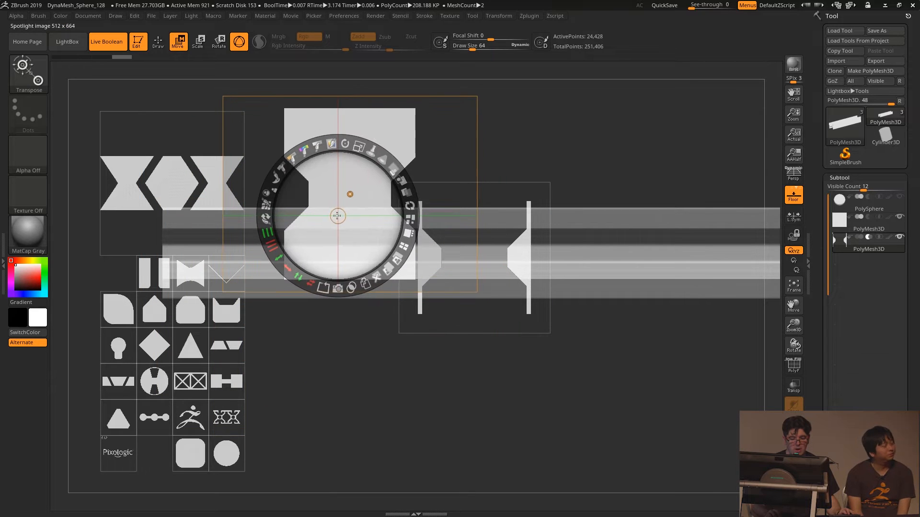
left_click(408, 234)
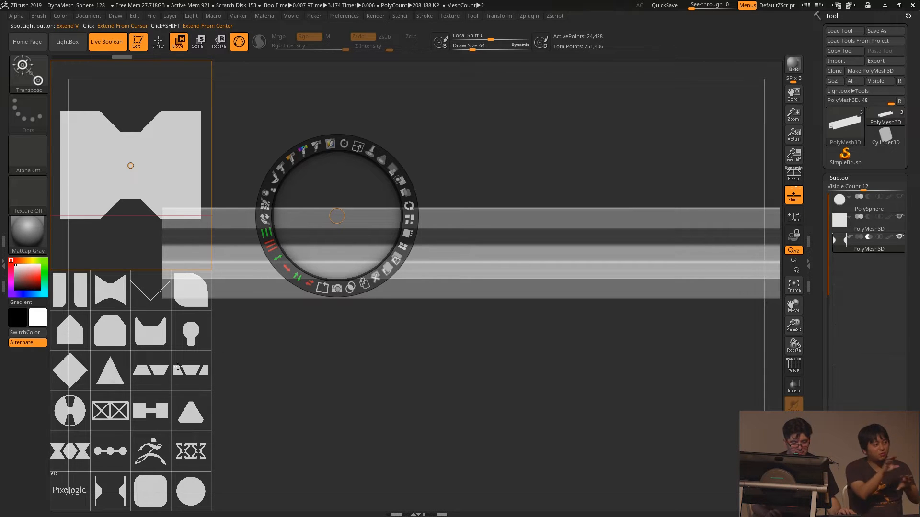
- Place the paired-trapezoid Spotlight shape over one end of the beam and enlarge it to span the recessed side
left_click(150, 371)
left_click(459, 289)
left_click(463, 250)
left_click(226, 406)
left_click_drag(148, 362, 498, 236)
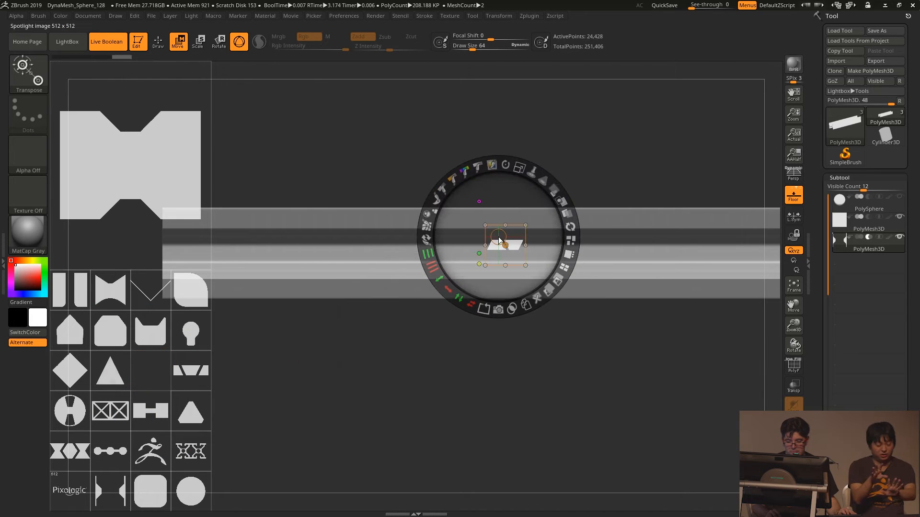
left_click_drag(515, 162, 557, 284)
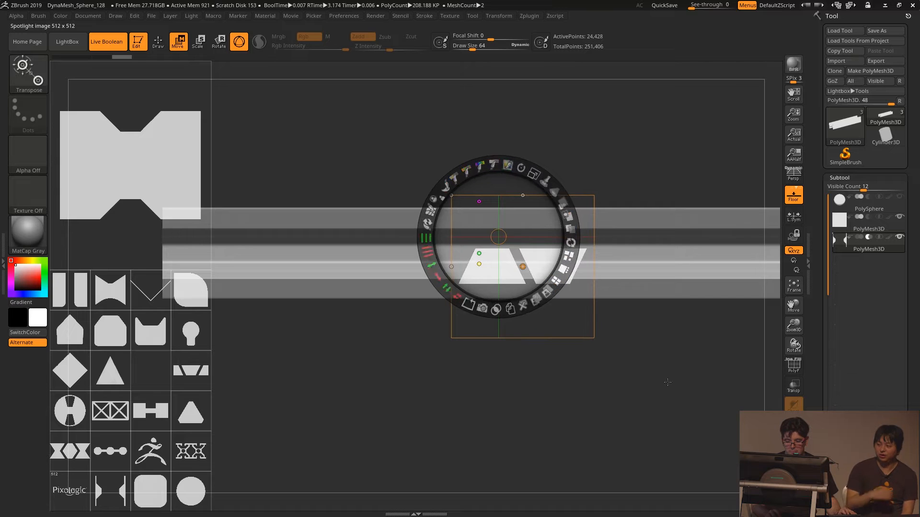
left_click_drag(509, 266, 245, 249)
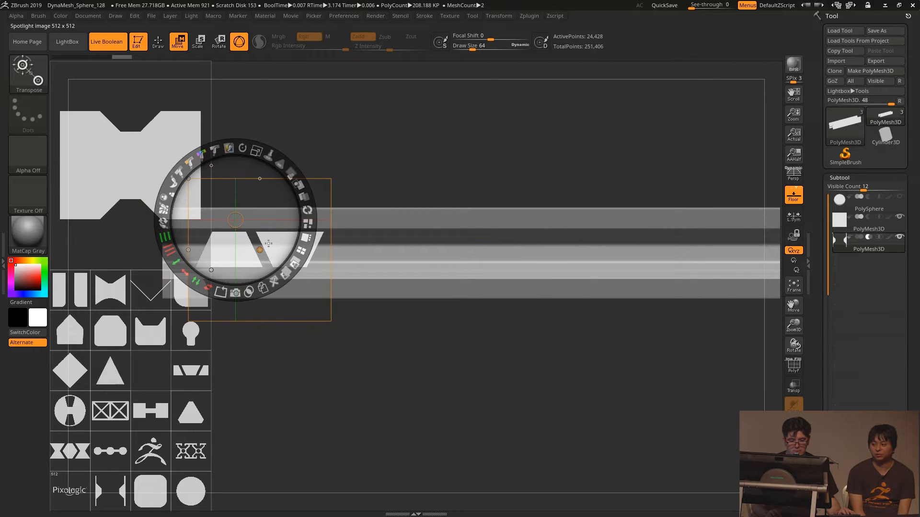
left_click_drag(258, 152, 283, 165)
left_click_drag(276, 244, 263, 239)
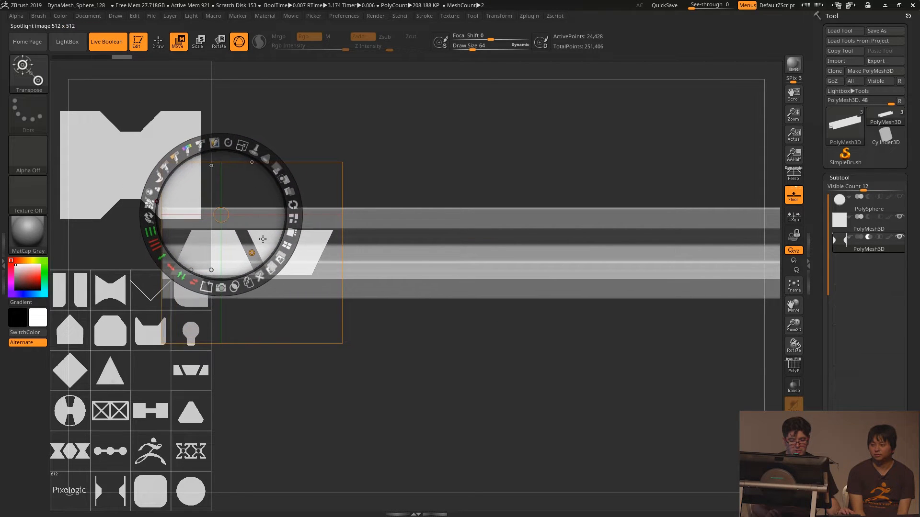
- Snapshot the trapezoid pair as a subtractive subtool, hide Spotlight and nudge the cutter vertically within the beam's side
left_click(222, 289, "alt")
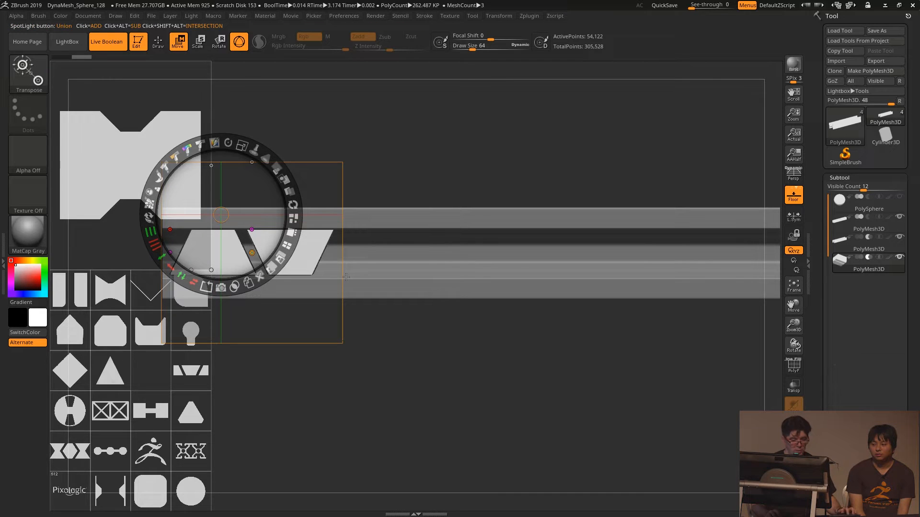
key("shift+z")
left_click_drag(149, 298, 152, 328, "alt")
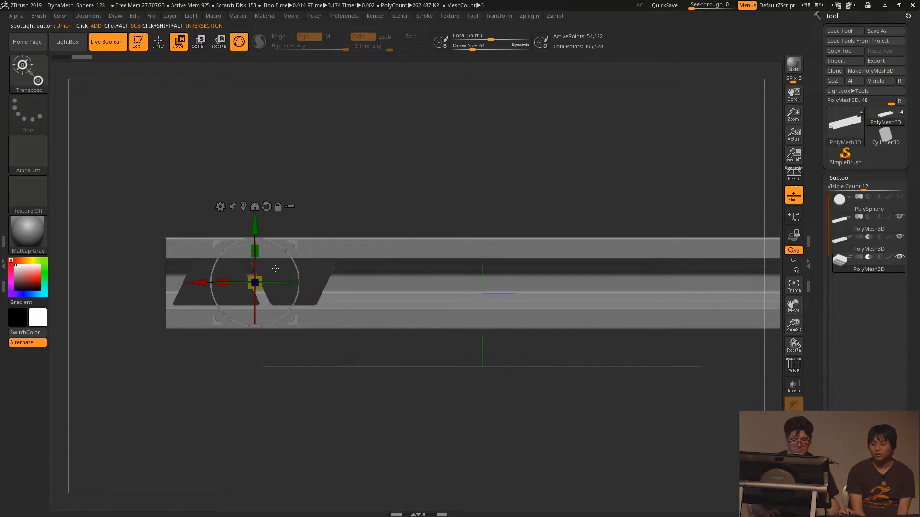
left_click_drag(254, 240, 255, 234)
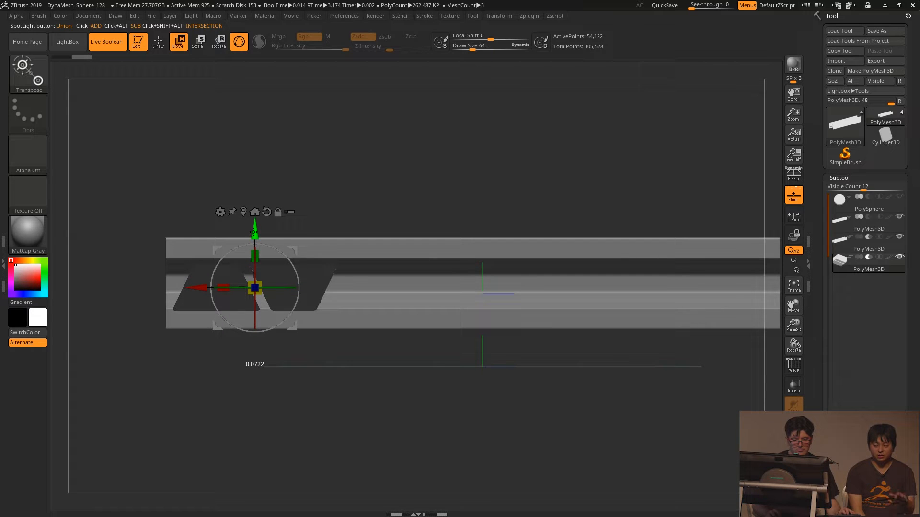
- Copy the trapezoid cutter repeatedly along the beam until four evenly spaced pairs cover its full length
left_click_drag(200, 288, 510, 303, "ctrl")
left_click_drag(490, 192, 335, 174, "alt")
mouse_move(353, 271)
left_mouse_down("ctrl")
mouse_move(547, 272)
mouse_move(508, 275)
left_mouse_up("ctrl")
left_click_drag(521, 371, 474, 366, "alt")
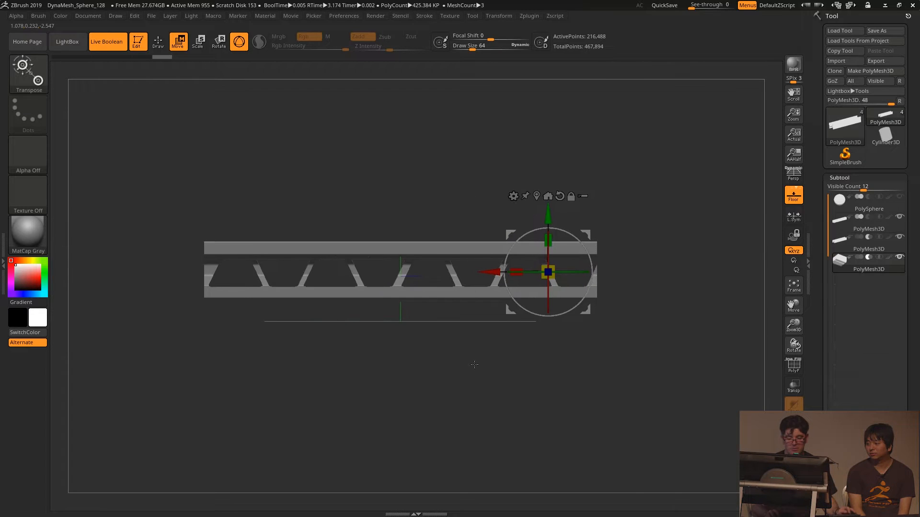
- Shift the row of trapezoid cutters slightly lengthwise to balance the cutouts at the beam's ends
mouse_move(361, 384)
left_mouse_down()
mouse_move(403, 413)
mouse_move(370, 390)
left_mouse_up()
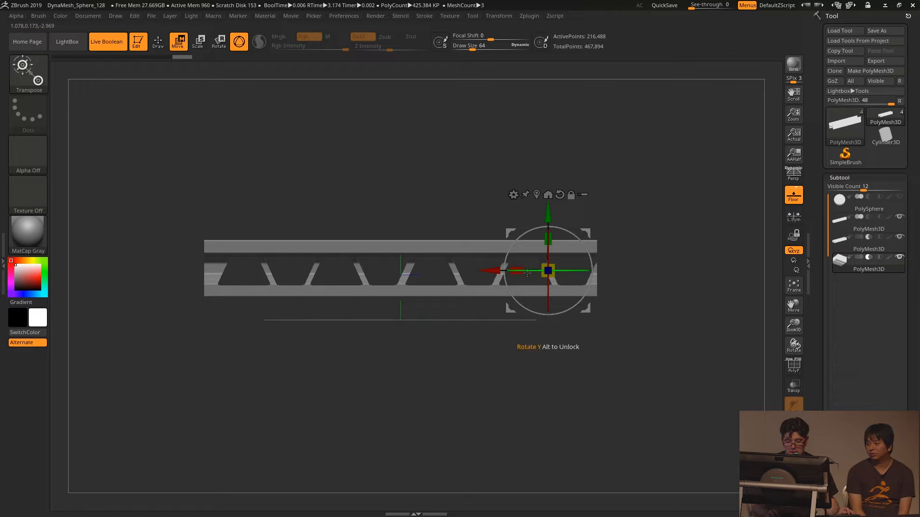
left_click_drag(496, 271, 485, 272)
left_click_drag(526, 368, 570, 357)
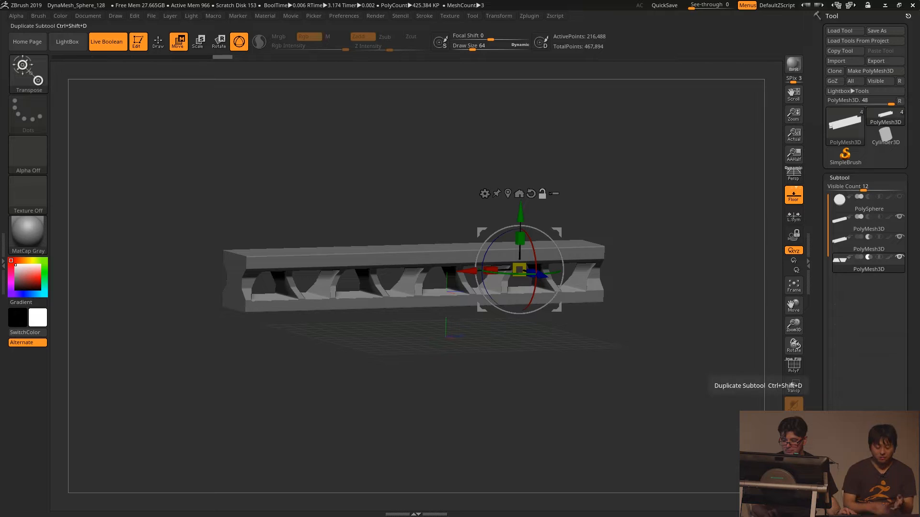
- Duplicate the trapezoid cutter subtool, center its gizmo and rotate the copy 90 degrees around the beam's length
left_click(844, 481)
left_click(868, 283)
left_click_drag(467, 375, 498, 374)
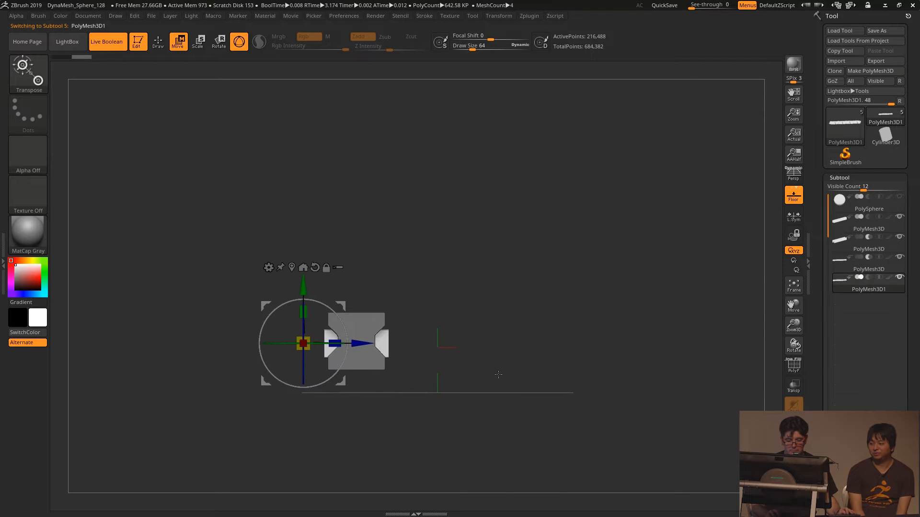
left_click(291, 267)
left_click_drag(394, 322, 378, 376)
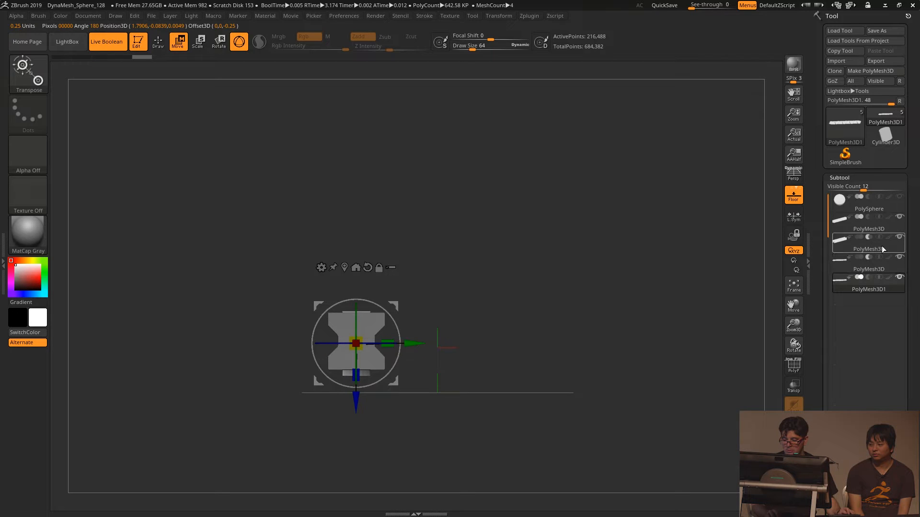
- Make the rotated cutter subtractive, scale it slightly across the beam's width and check the cutouts from the side
left_click(869, 277)
left_click_drag(554, 269, 443, 206)
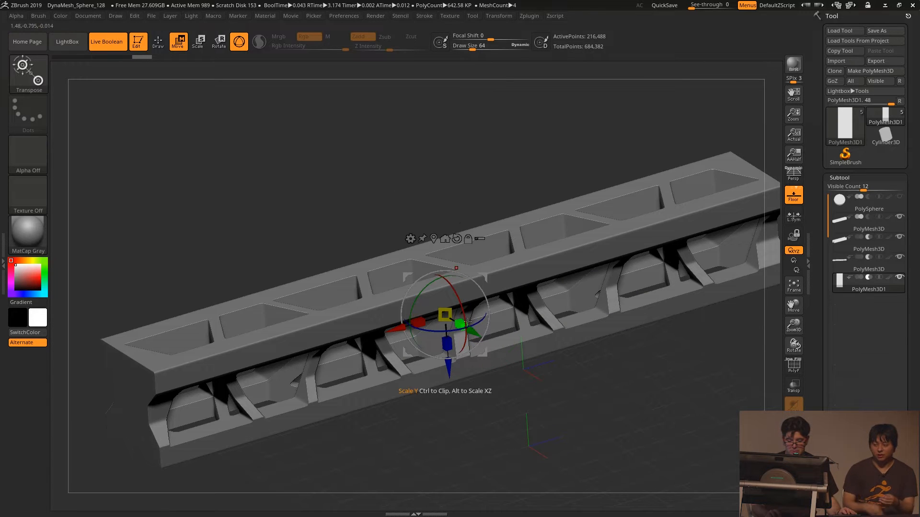
mouse_move(457, 319)
left_mouse_down()
mouse_move(477, 319)
mouse_move(447, 318)
left_mouse_up()
left_click_drag(570, 431, 564, 399, "alt")
mouse_move(564, 399)
left_mouse_down()
mouse_move(551, 377)
mouse_move(578, 394)
left_mouse_up()
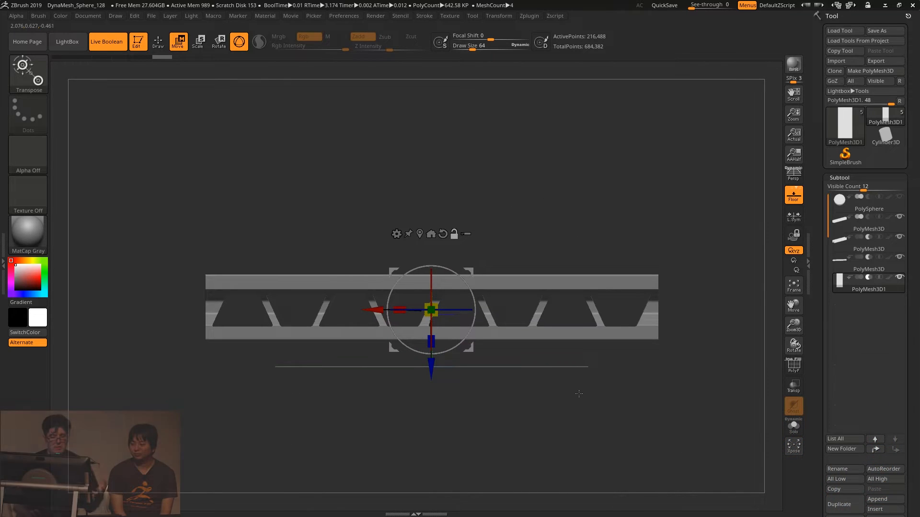
mouse_move(528, 390)
left_mouse_down()
mouse_move(541, 399)
mouse_move(523, 402)
left_mouse_up()
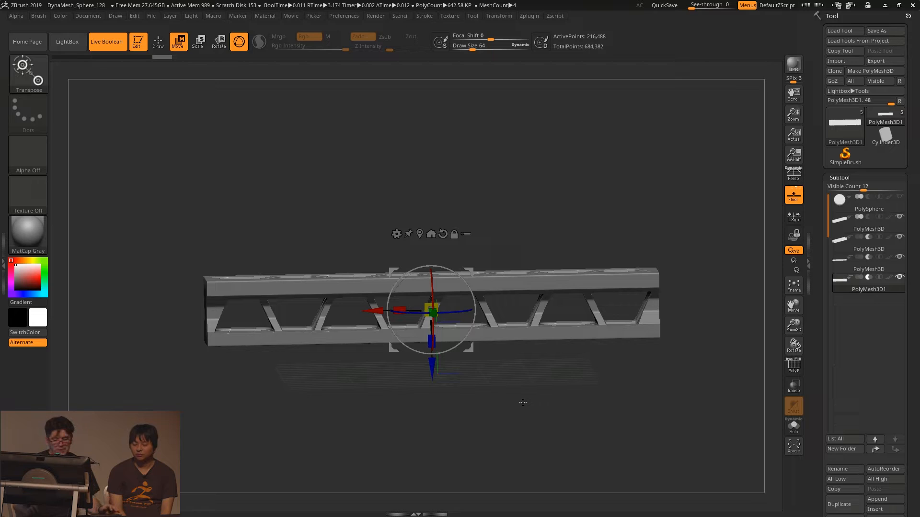
left_click_drag(523, 402, 514, 382, "shift")
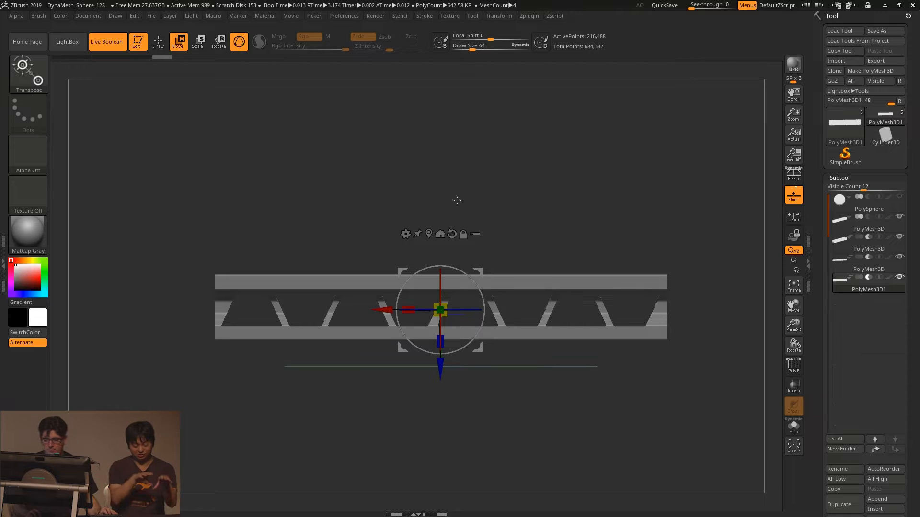
- Select the unused PolySphere subtool and delete it permanently
left_click(859, 220)
mouse_move(501, 206)
left_mouse_down("alt")
mouse_move(486, 173)
mouse_move(502, 211)
left_mouse_up("alt")
left_click(861, 203)
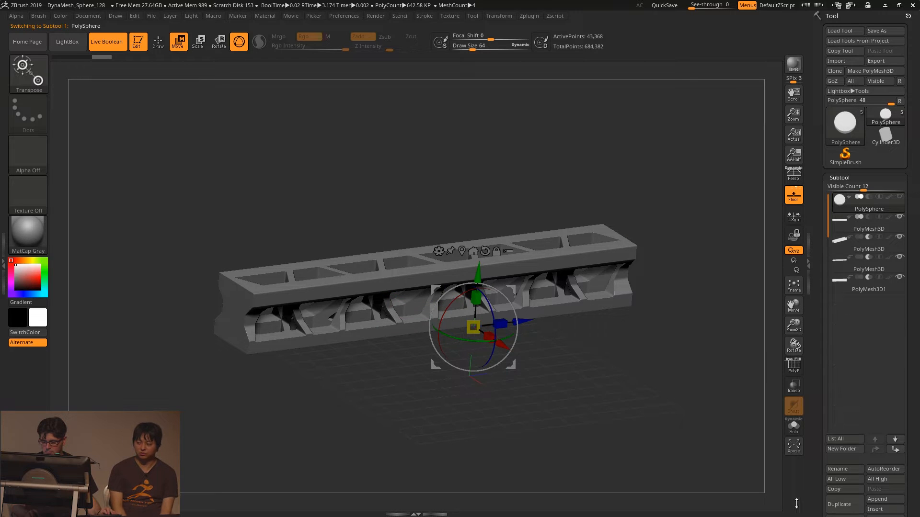
scroll(865, 479, "down", 3)
left_click(830, 401)
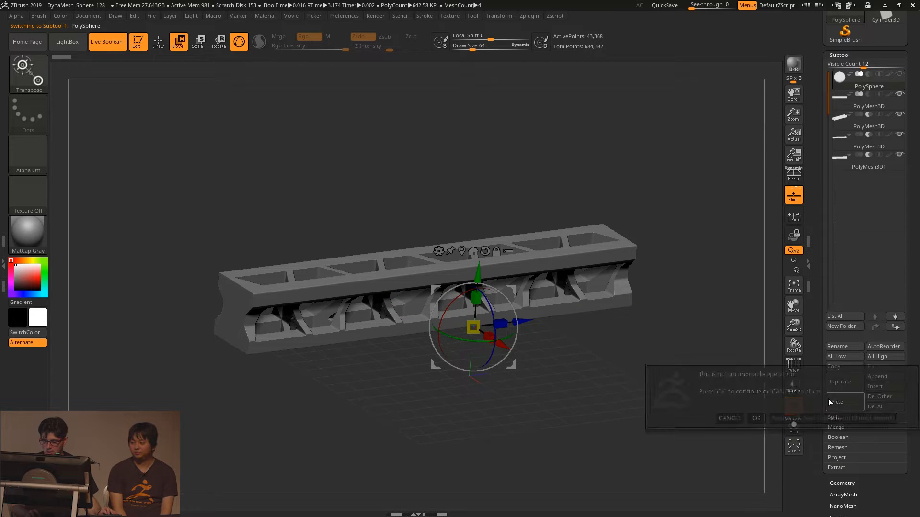
left_click(757, 419)
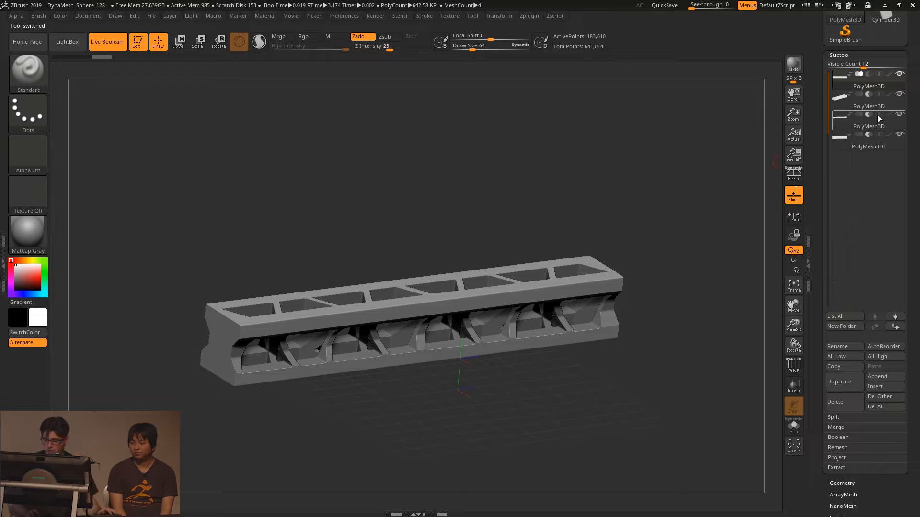
- Create a subtool folder named shape1 containing the beam's base block
left_click(848, 327)
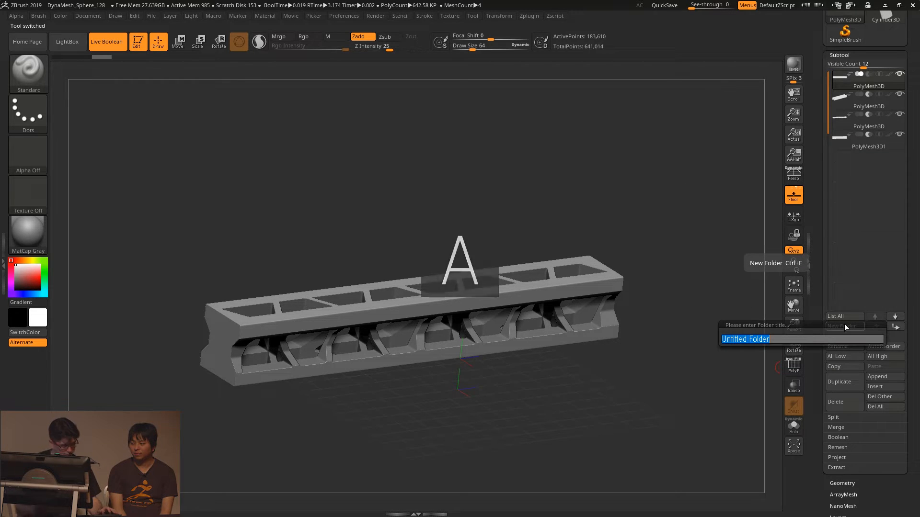
type("Sgh")
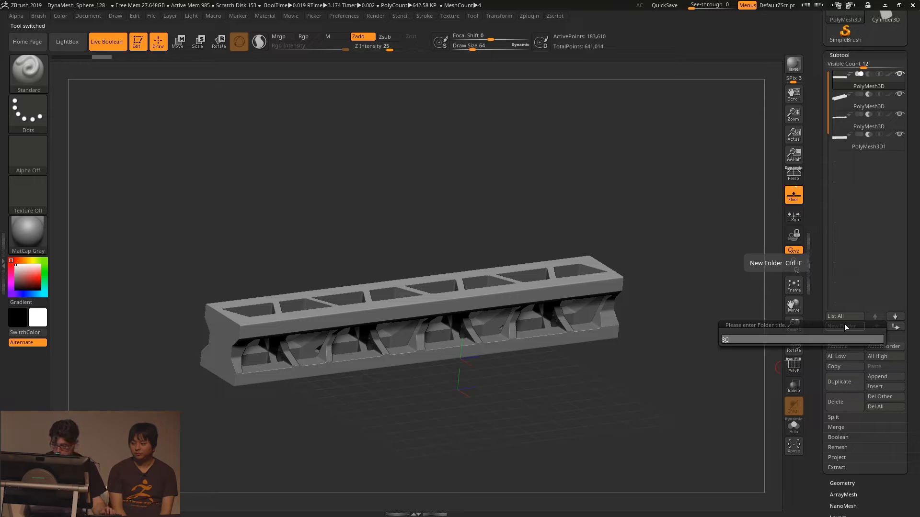
type("hape")
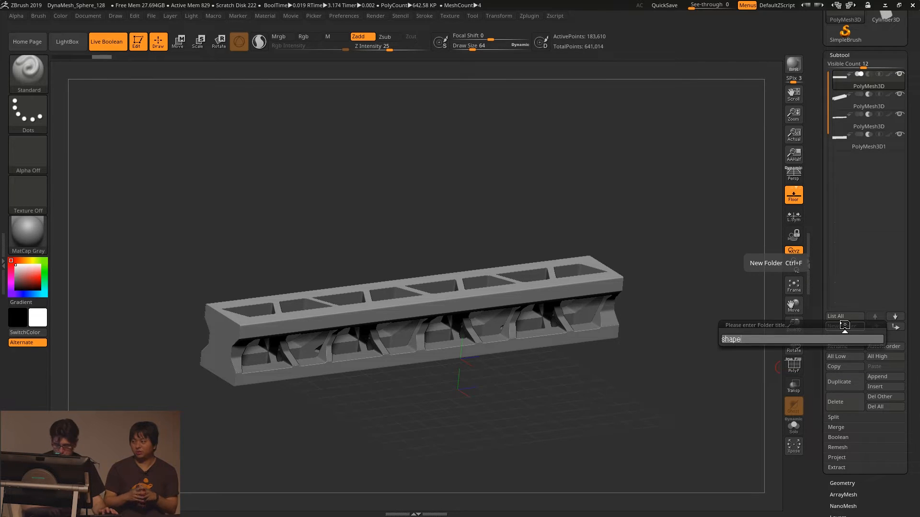
key("Return")
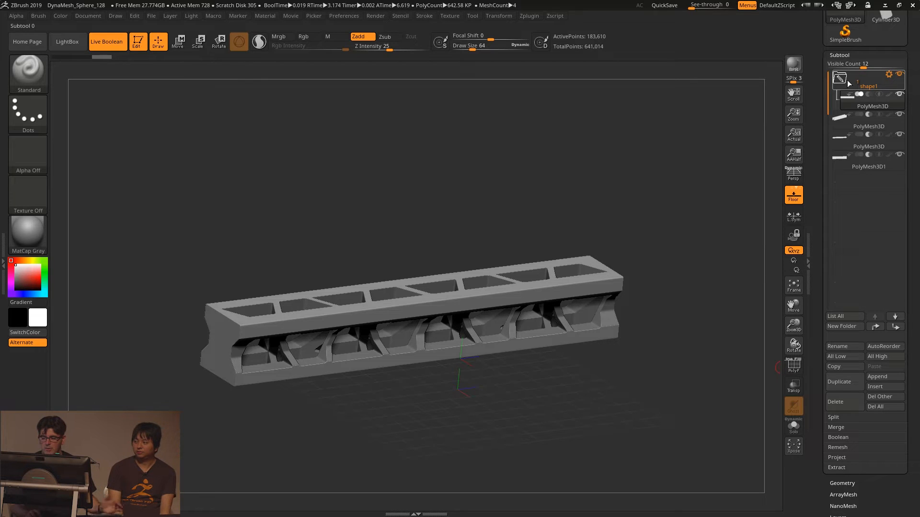
- Move the three remaining cutter subtools into the shape1 folder below the base block
left_click_drag(848, 104, 847, 103)
left_click_drag(848, 141, 847, 124)
left_click(850, 152)
left_click_drag(850, 159, 853, 138)
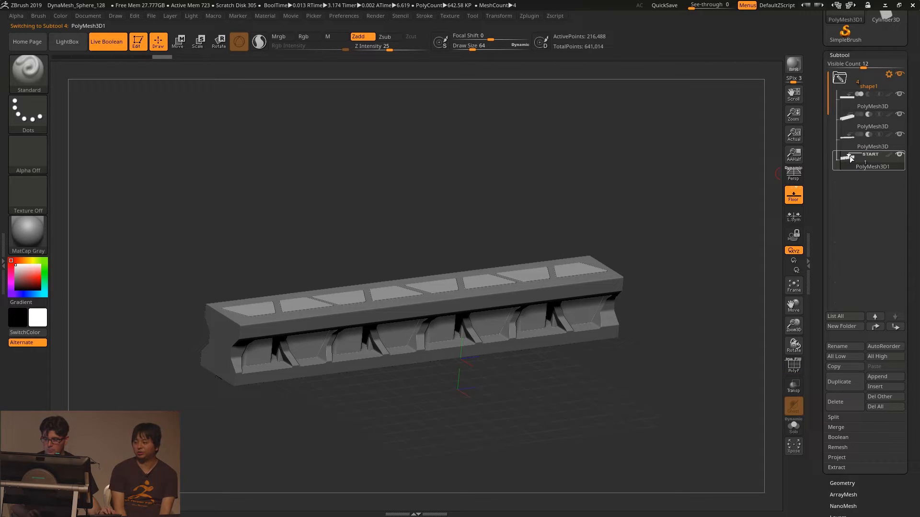
- Clear the Start flag on the last cutter in the folder and set it back to subtractive
left_click(853, 154)
left_click_drag(503, 149, 503, 168, "alt")
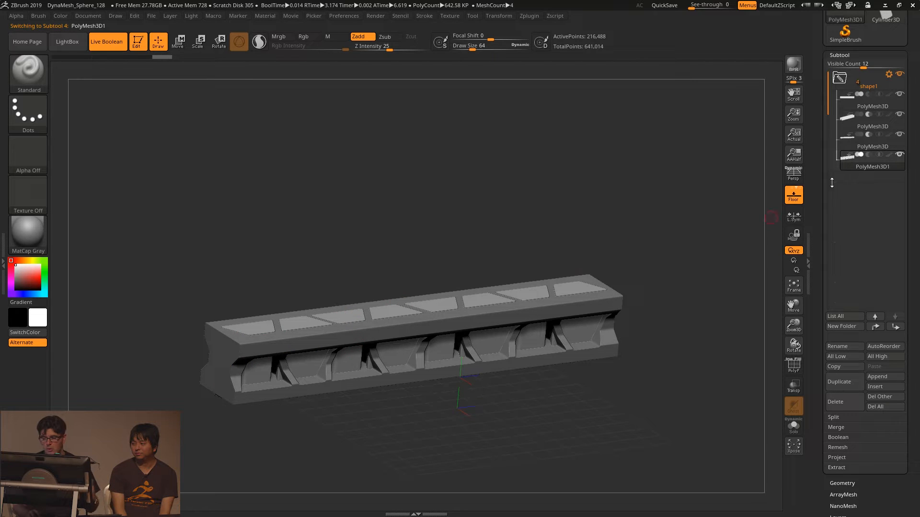
left_click(868, 154)
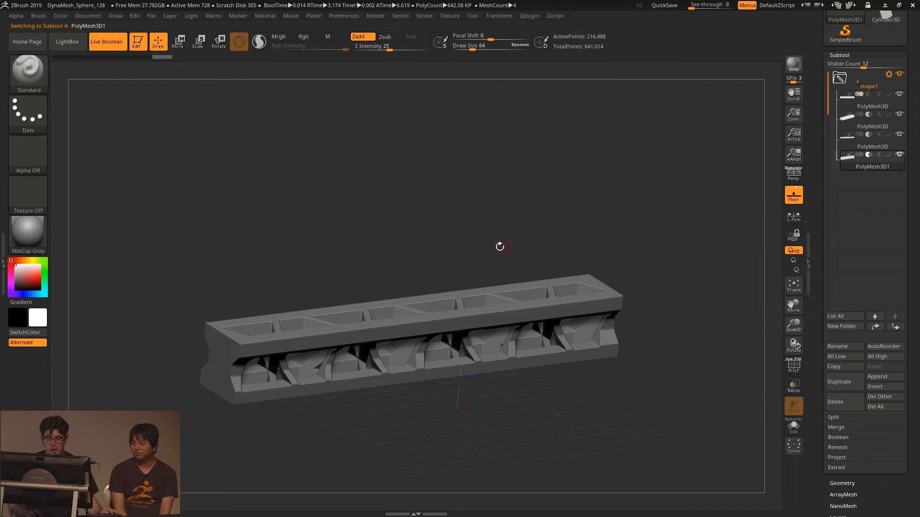
- Duplicate the whole shape1 folder with its beam and cutters using the folder actions
left_click(889, 74)
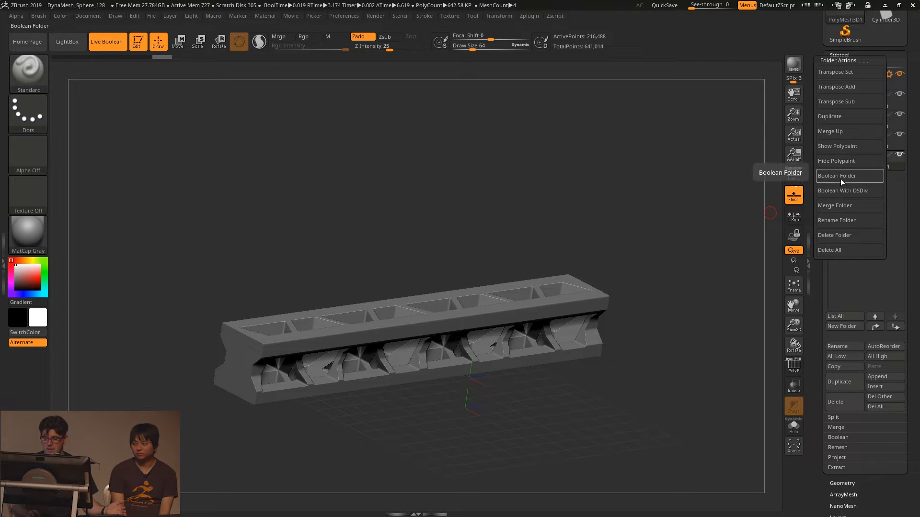
left_click(835, 117)
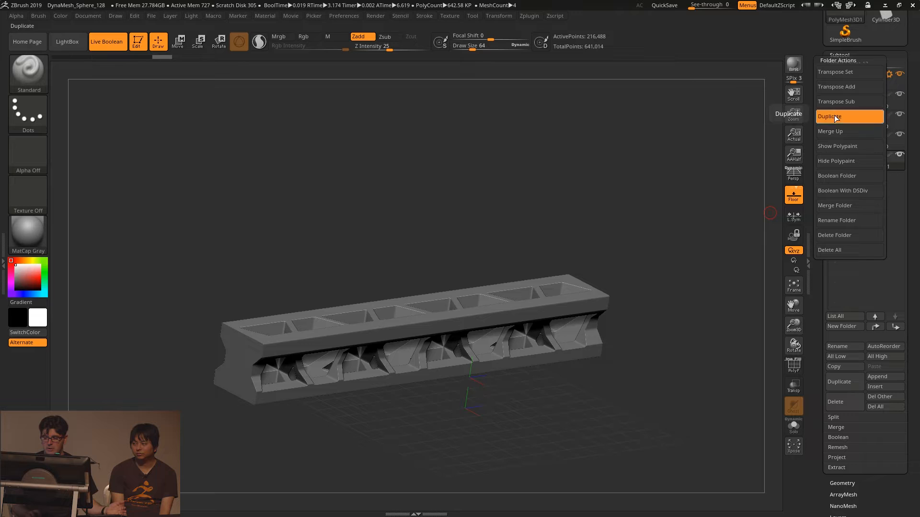
left_click_drag(828, 207, 842, 62)
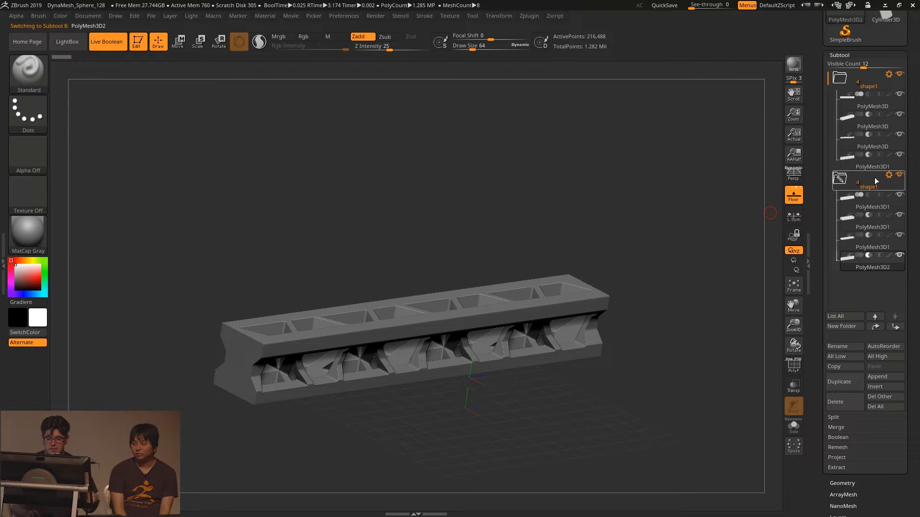
left_click_drag(594, 230, 664, 225)
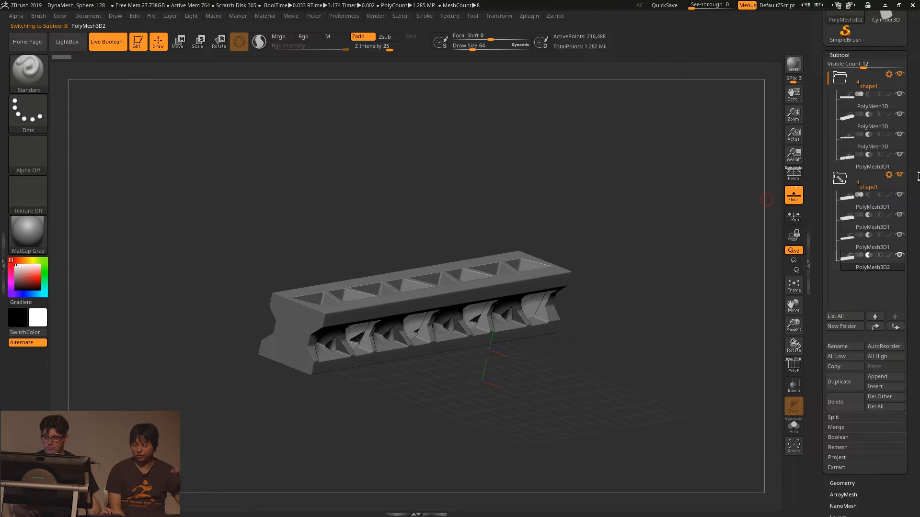
- Select the duplicated shape1 folder with Transpose Set, move its whole beam beside the original, and turn off Transpose All Selected Subtools
left_click_drag(502, 190, 506, 203)
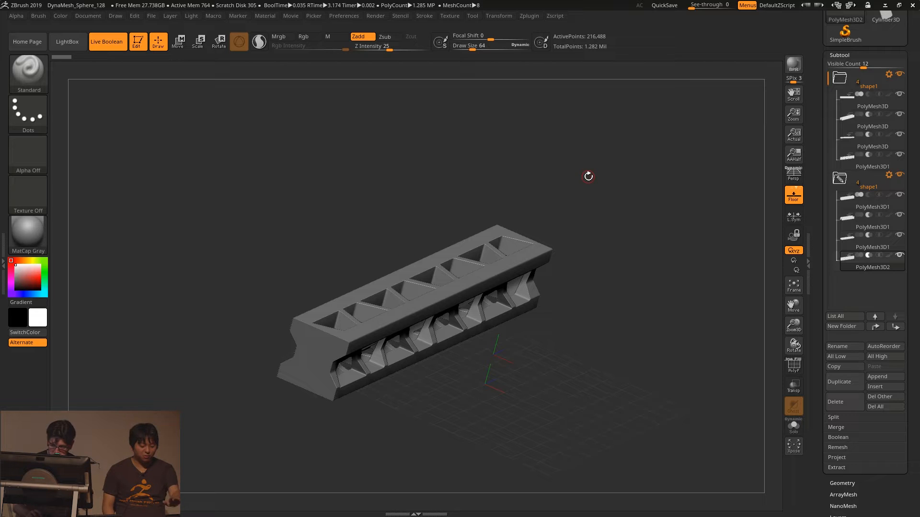
left_click(890, 175)
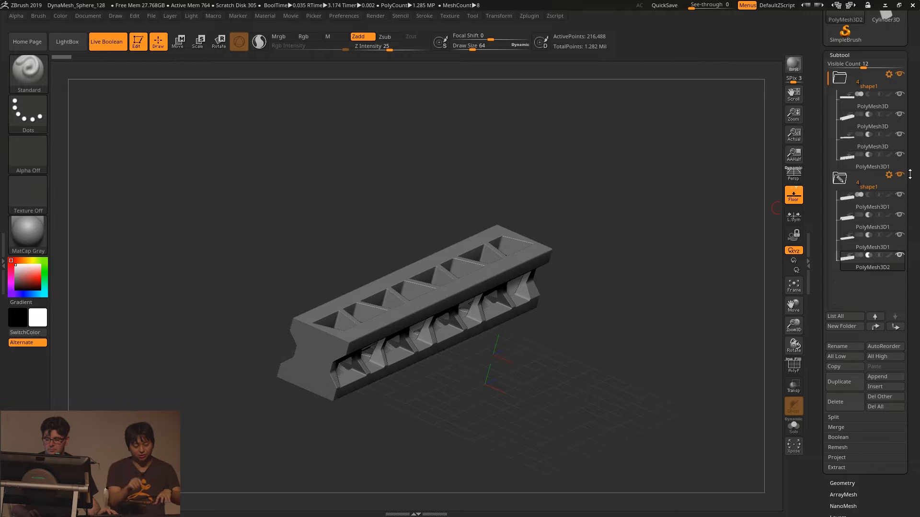
mouse_move(890, 178)
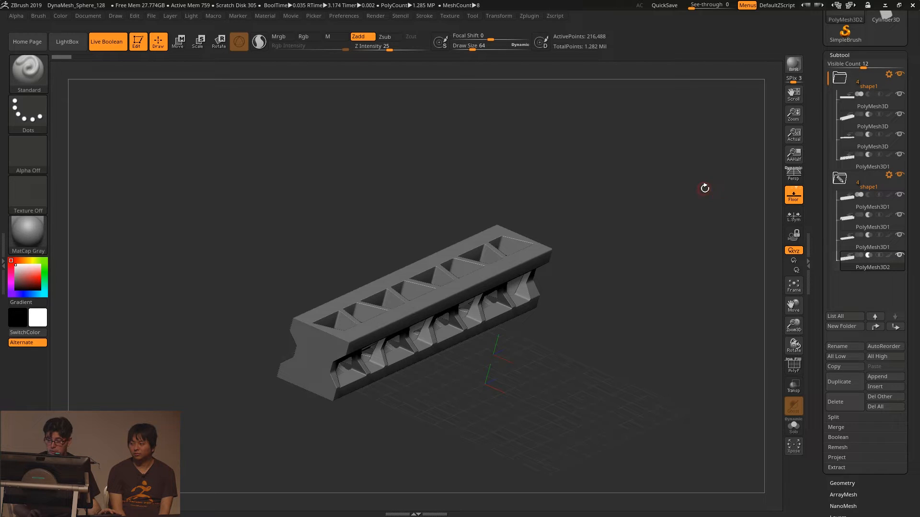
left_click(889, 175)
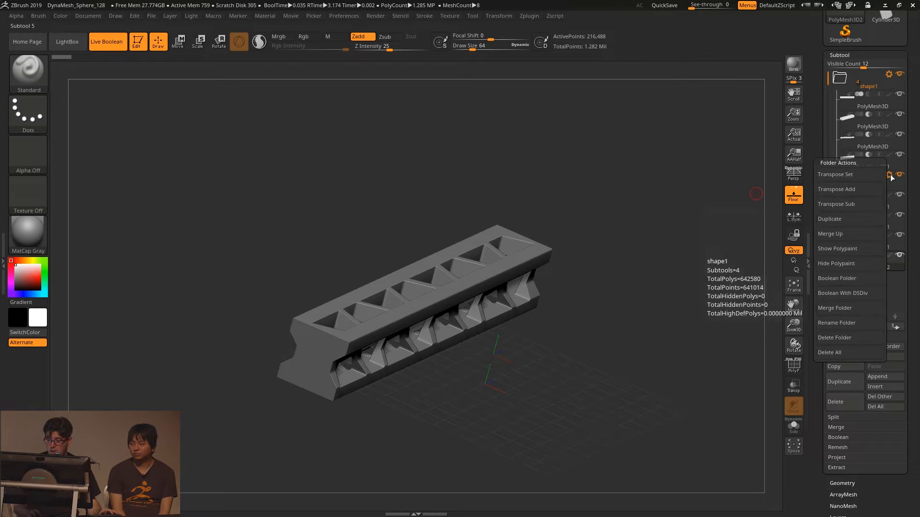
left_click(843, 175)
left_click_drag(459, 335, 344, 281)
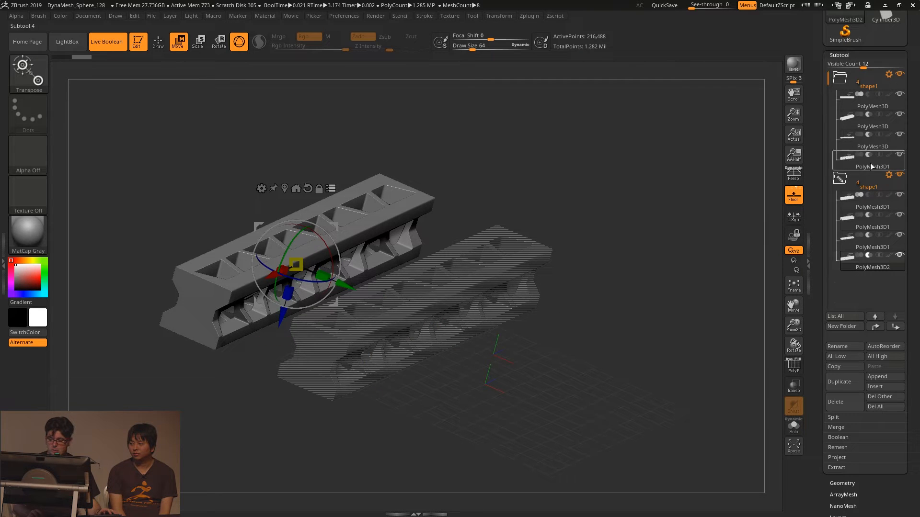
left_click_drag(338, 279, 322, 270)
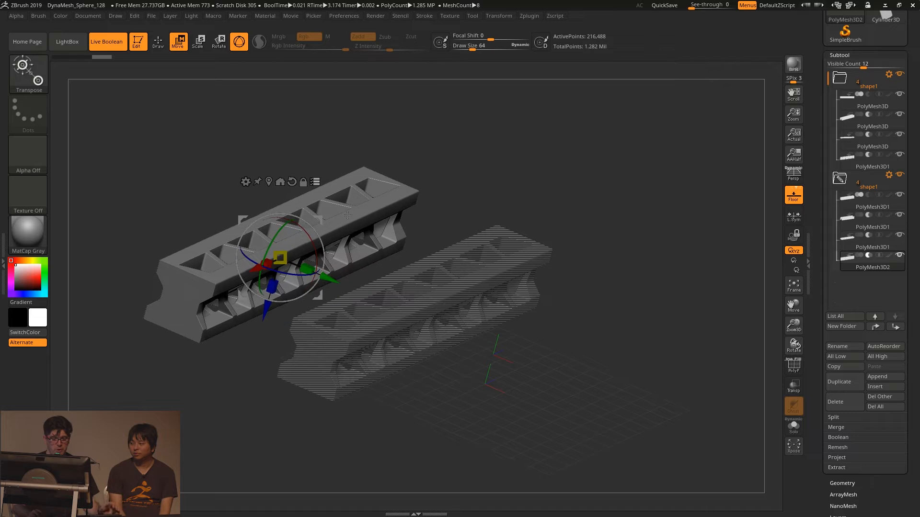
left_click(312, 180)
- Show the Spotlight shapes over a side view of the beam and place the circle shape in the empty area above it
mouse_move(562, 167)
left_mouse_down()
mouse_move(423, 128)
mouse_move(542, 149)
mouse_move(565, 171)
mouse_move(546, 163)
mouse_move(474, 174)
mouse_move(530, 189)
mouse_move(567, 173)
left_mouse_up()
left_click_drag(403, 137, 426, 183, "alt")
key("shift+z")
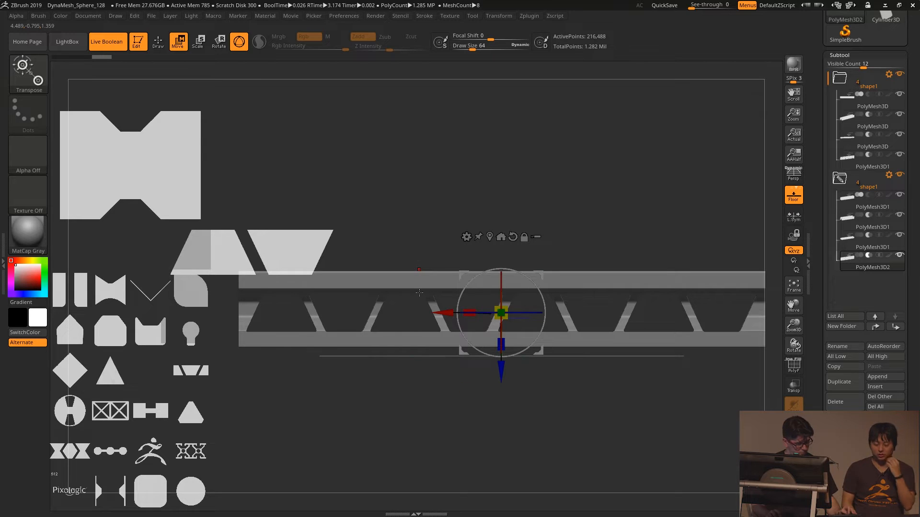
key("z")
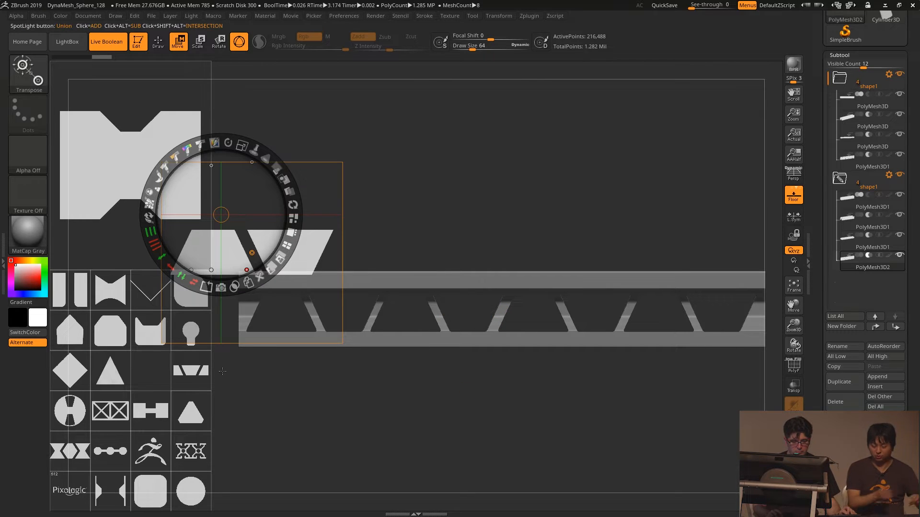
left_click_drag(184, 490, 528, 155)
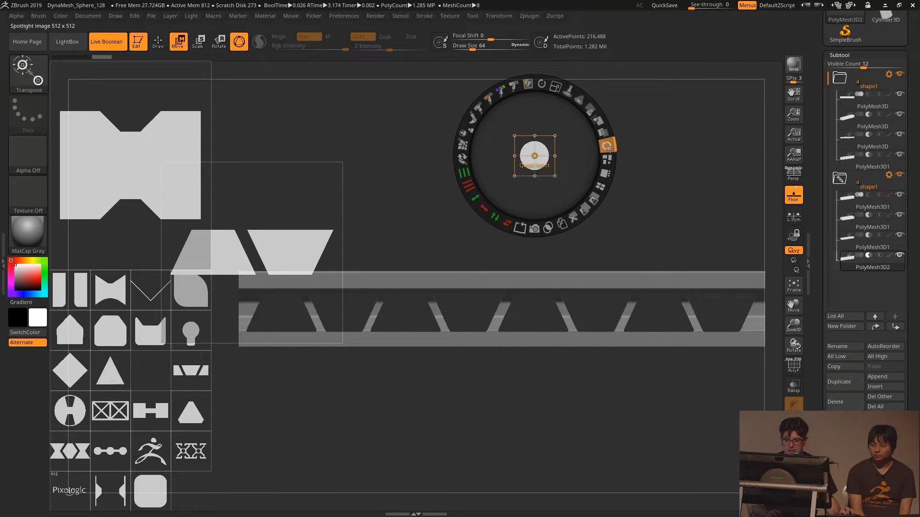
- Extend the Spotlight circle vertically into a capsule, enlarge it, and convert it into a hollow ring with Frame
left_click_drag(480, 198, 463, 146)
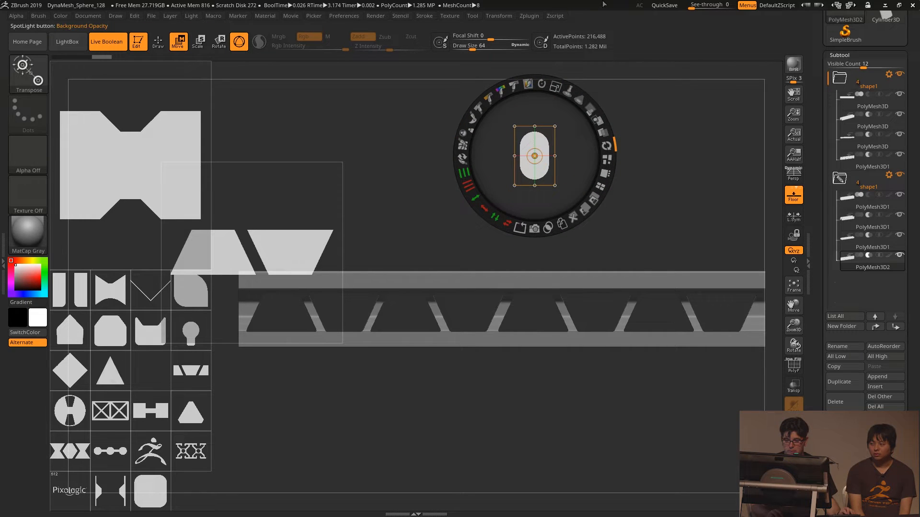
left_click_drag(555, 86, 595, 113)
mouse_move(476, 199)
left_mouse_down()
mouse_move(468, 187)
mouse_move(480, 205)
left_mouse_up()
left_click_drag(659, 144, 671, 155)
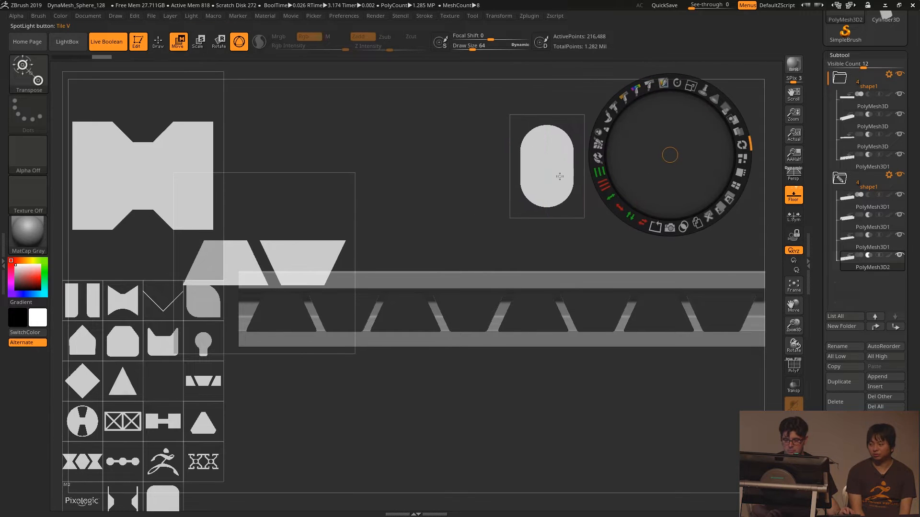
left_click(569, 178)
left_click_drag(554, 248, 511, 168)
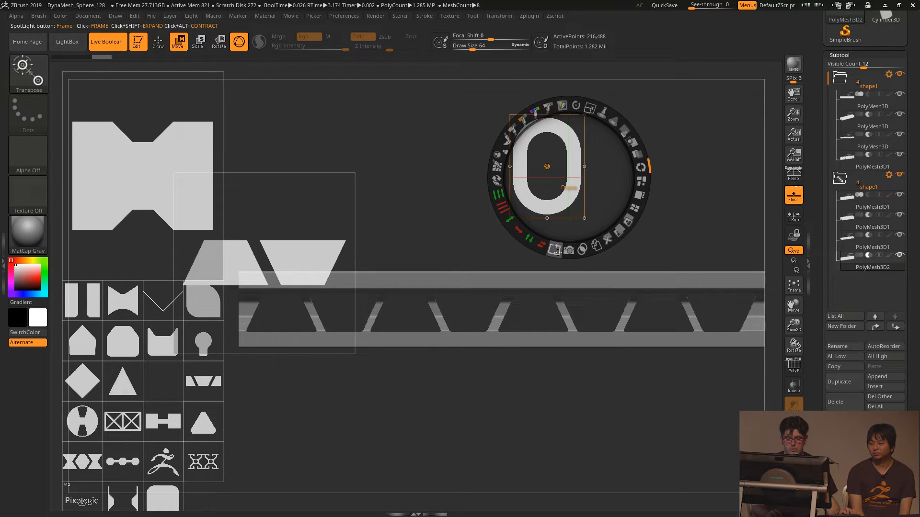
left_click_drag(557, 251, 524, 213)
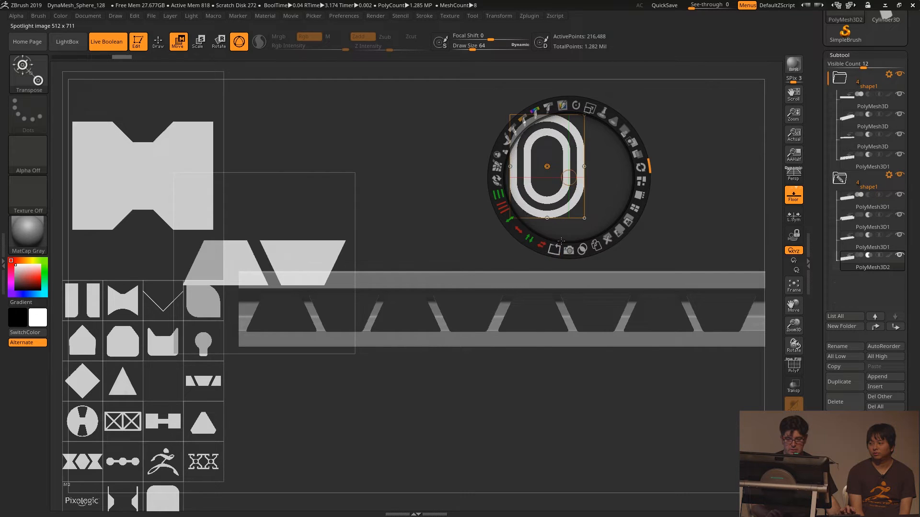
key("shift+z")
key("shift+z")
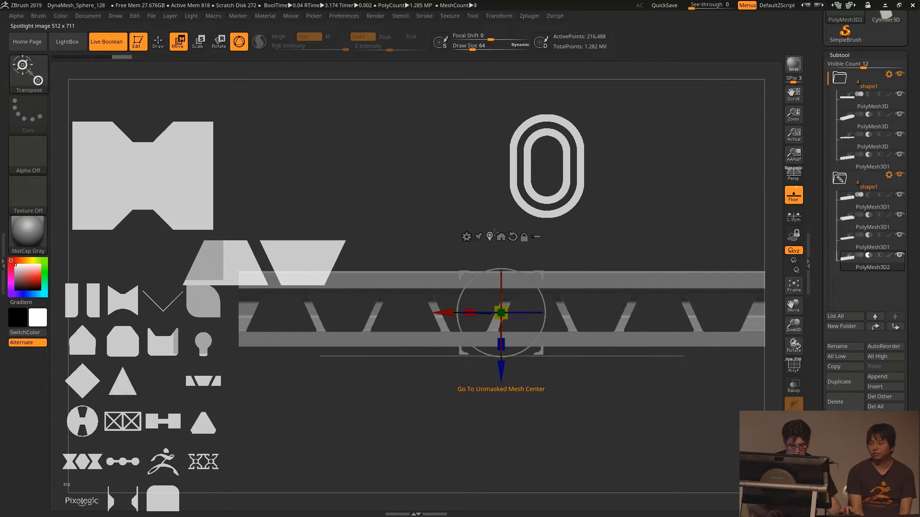
key("ctrl")
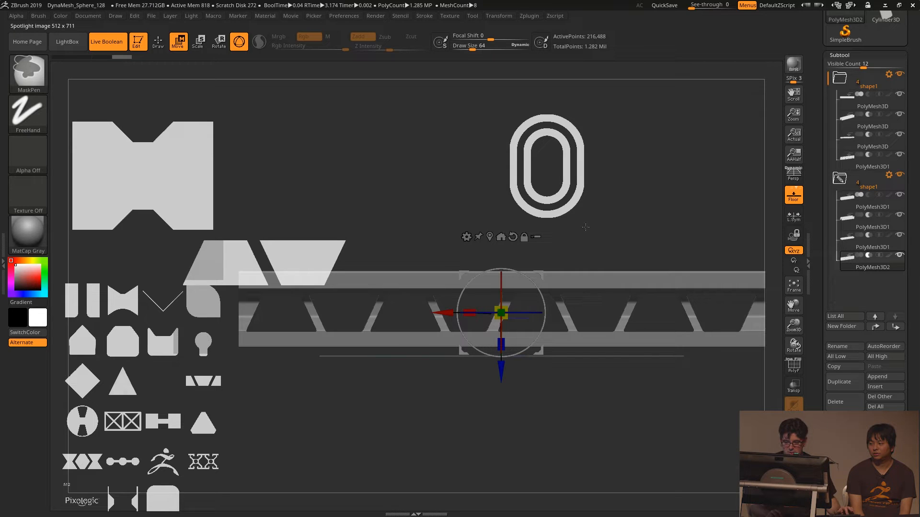
key("ctrl+z")
key("ctrl+z")
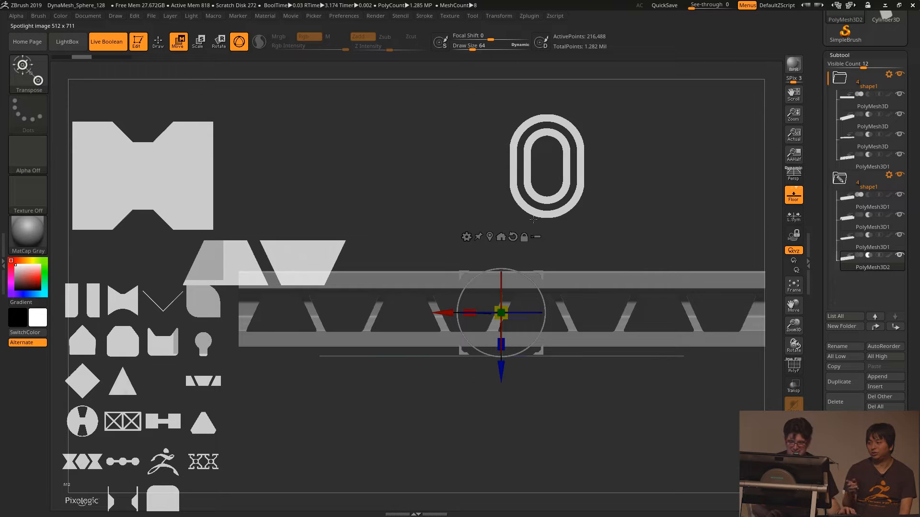
key("z")
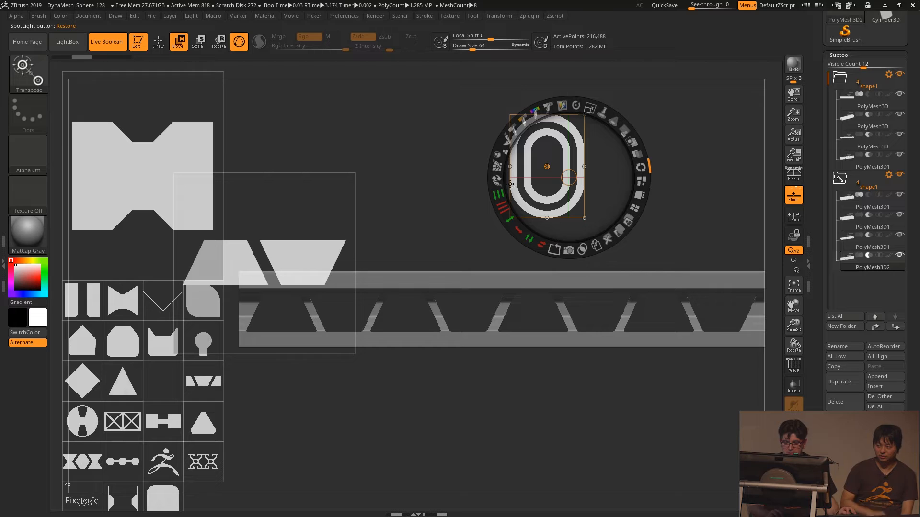
key("ctrl")
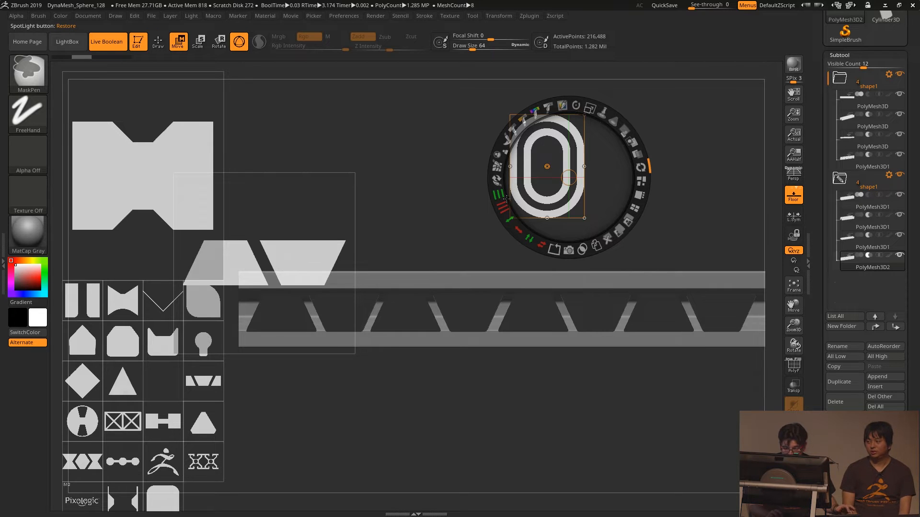
left_click(500, 193)
- Create a mesh subtool from the capsule-shaped ring with Snapshot3D and hide the Spotlight shapes
left_click_drag(569, 177, 547, 167)
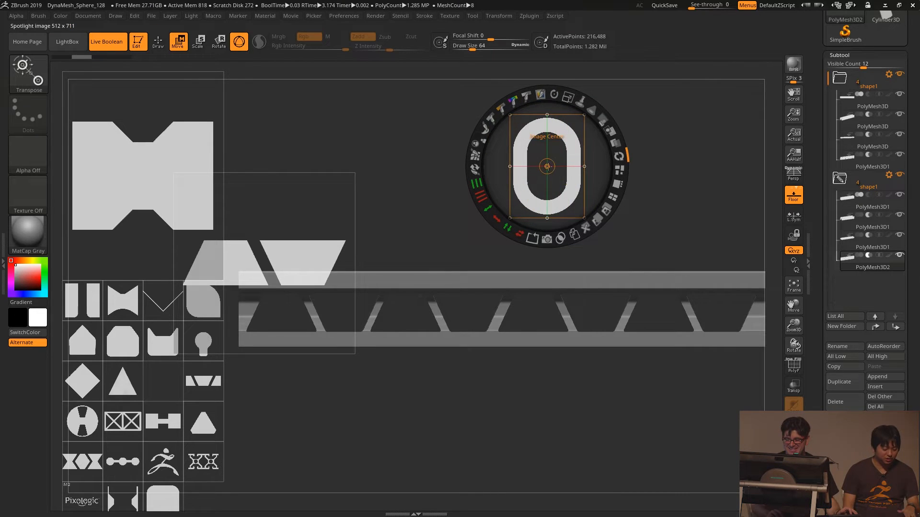
left_click(547, 239)
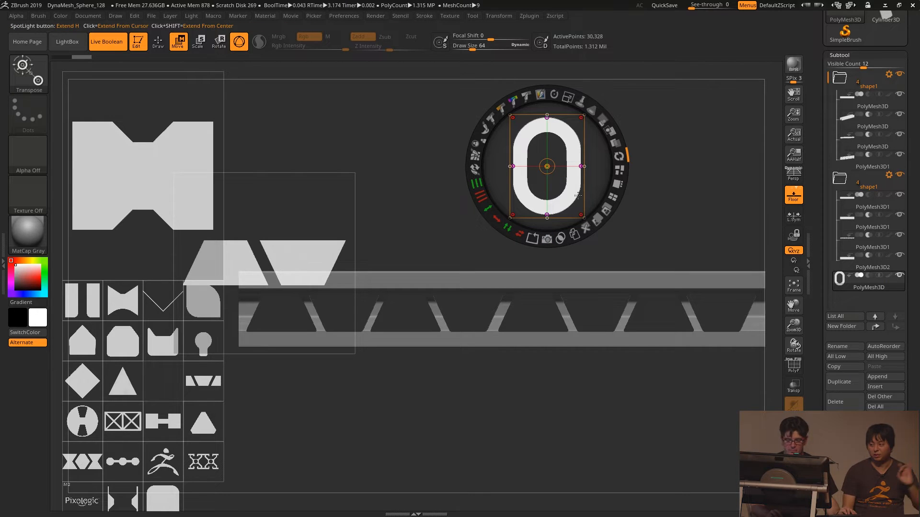
key("z")
left_click_drag(573, 255, 617, 275, "alt")
key("shift+z")
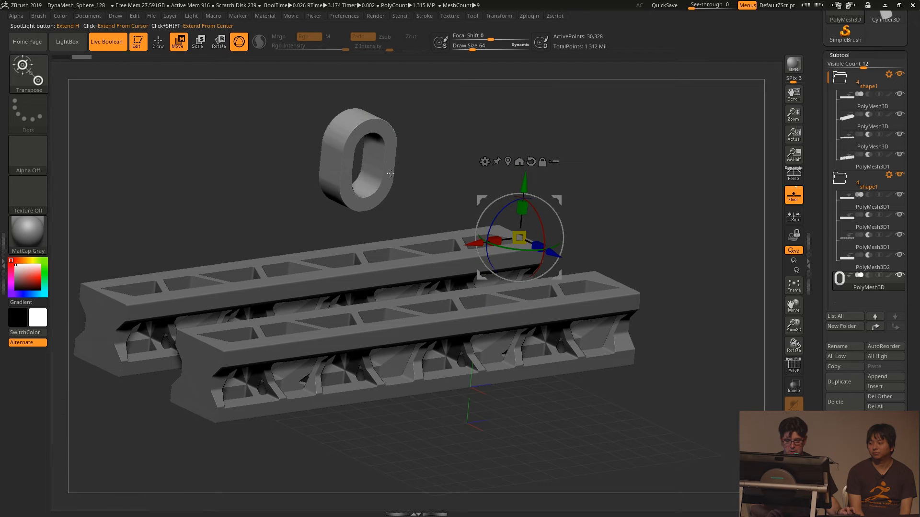
- Centre the gizmo on the new ring mesh and scale the ring thinner along its depth
left_click_drag(385, 203, 438, 270, "alt")
left_click_drag(369, 246, 494, 250, "alt")
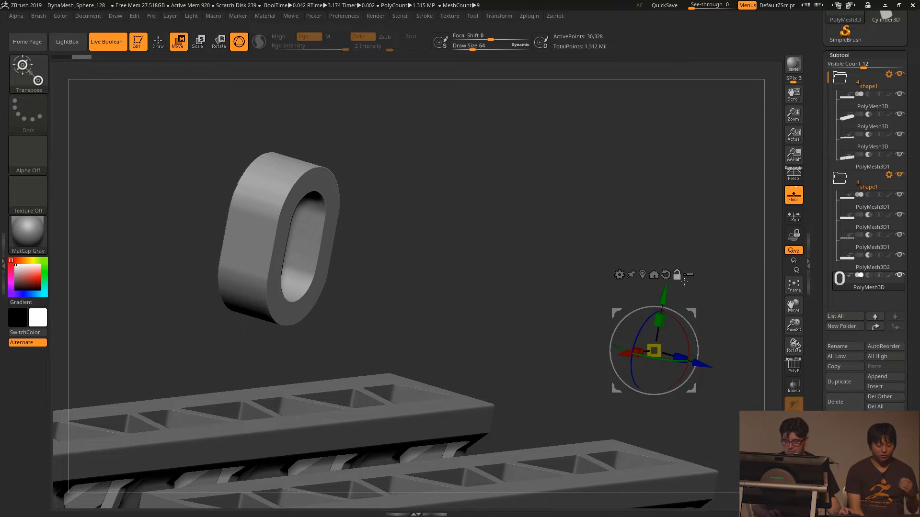
left_click(279, 239)
left_click_drag(305, 247, 289, 242)
left_click_drag(395, 246, 464, 281)
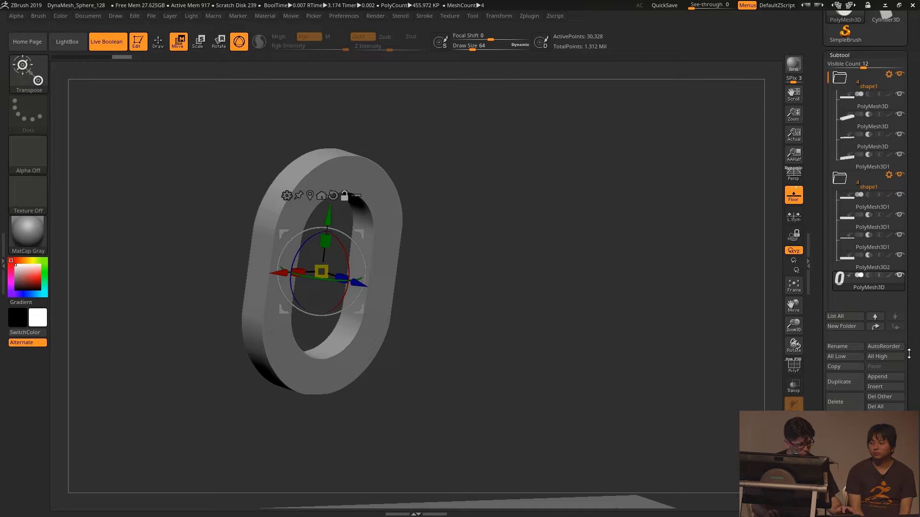
- Turn on PolyFrame for the ring and bevel its edges using a crease Bevel Width of 0.5
key("shift+f")
right_click_drag(318, 195, 506, 349, "ctrl")
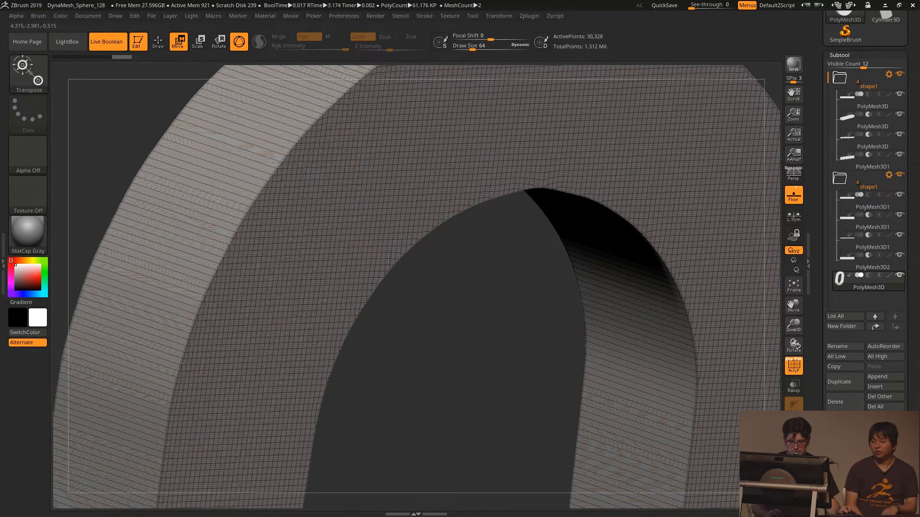
key("f")
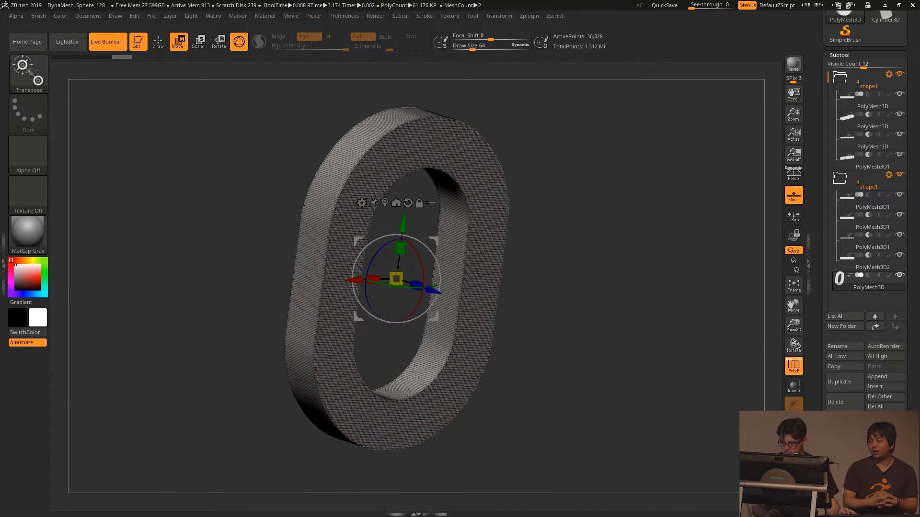
scroll(866, 369, "down", 6)
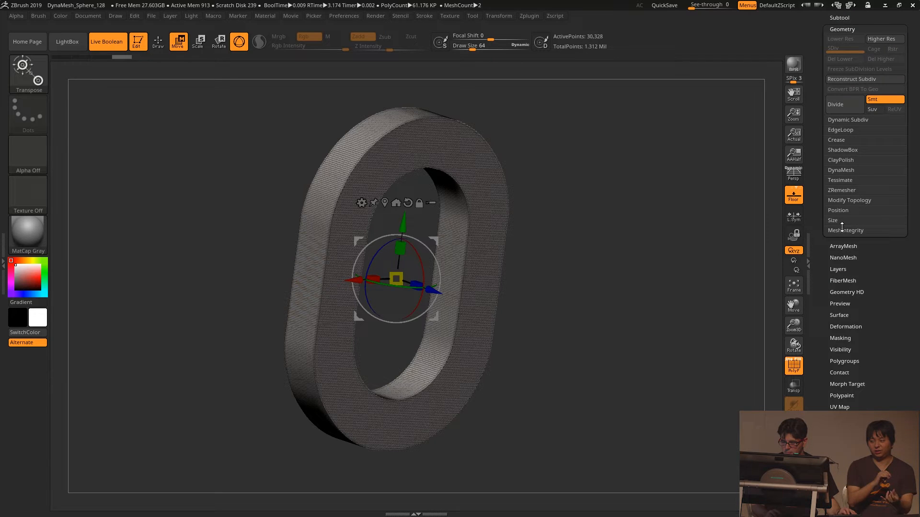
left_click(837, 140)
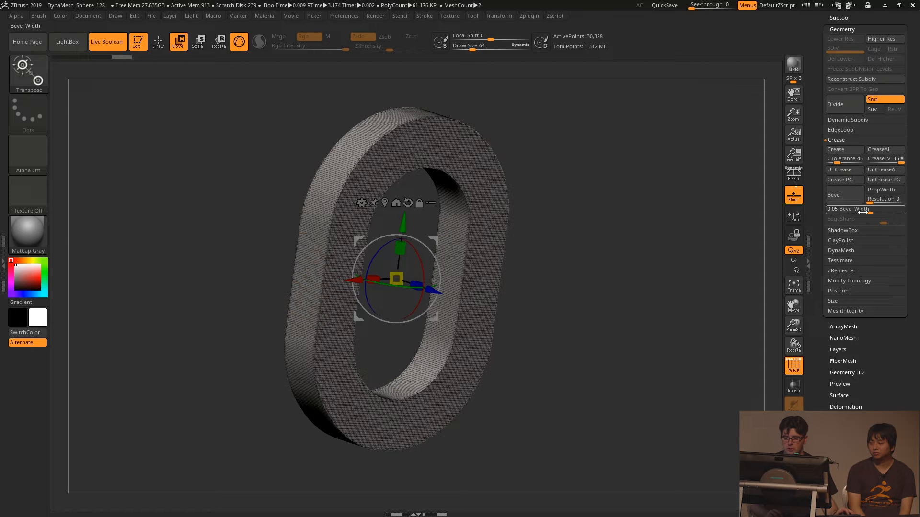
left_click_drag(868, 213, 917, 214)
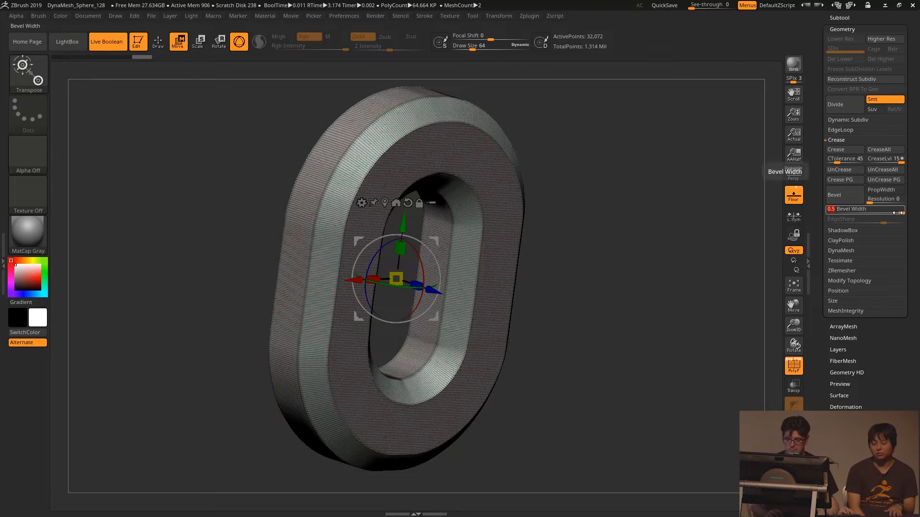
left_click_drag(596, 322, 554, 257, "alt")
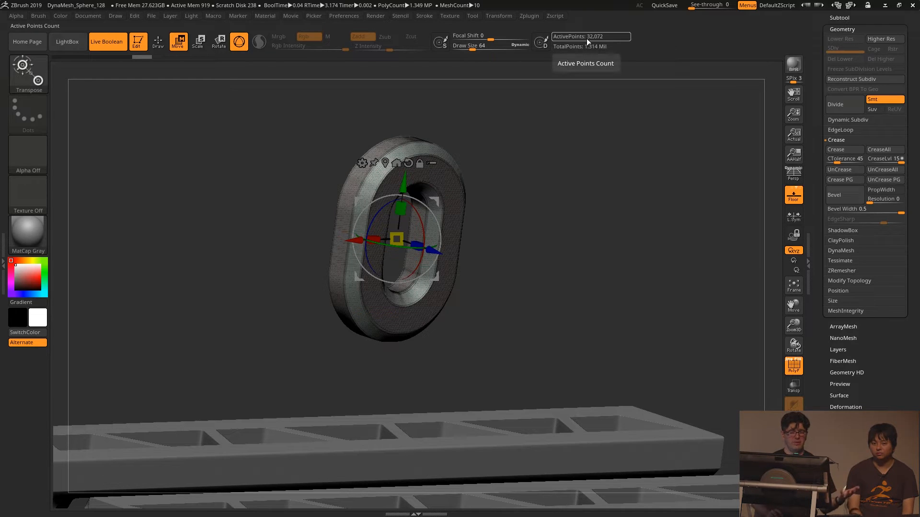
- ZRemesh the beveled ring with KeepGroups and DetectEdges enabled and a Target Polygons Count of 1
left_click_drag(888, 355, 843, 203)
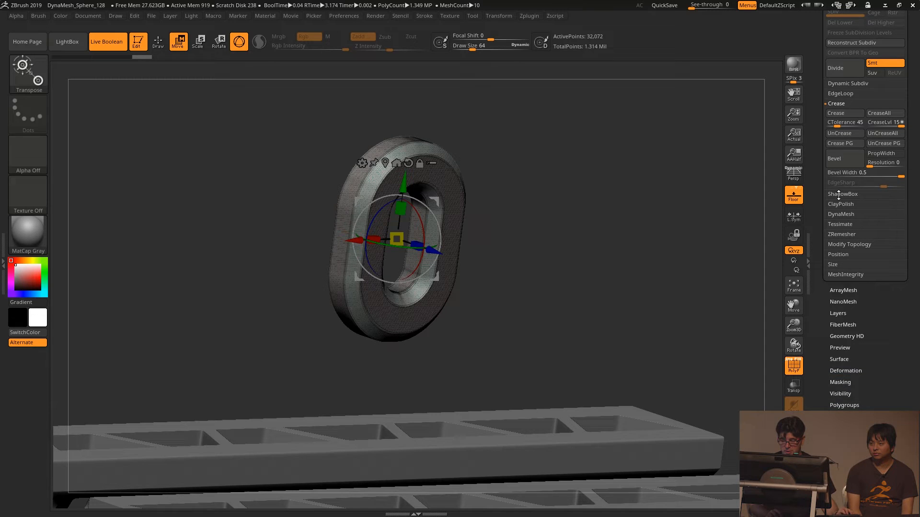
left_click(843, 234)
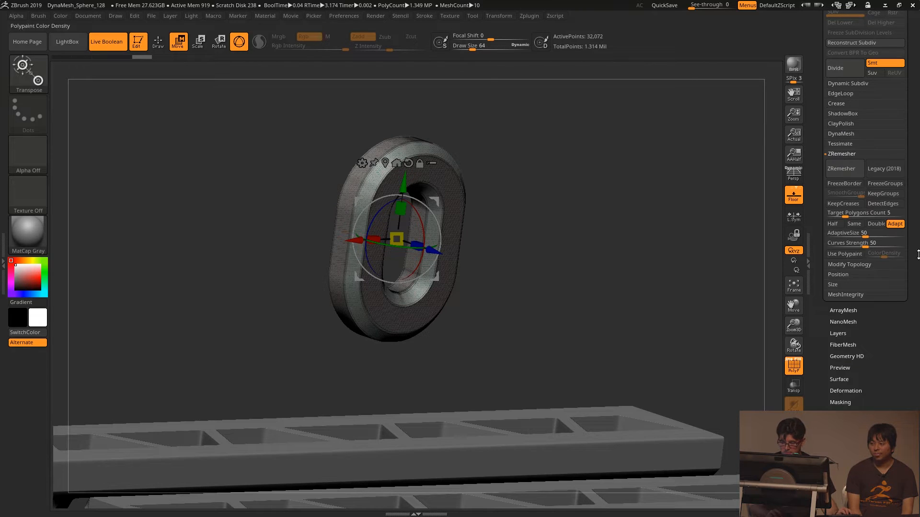
left_click(882, 204)
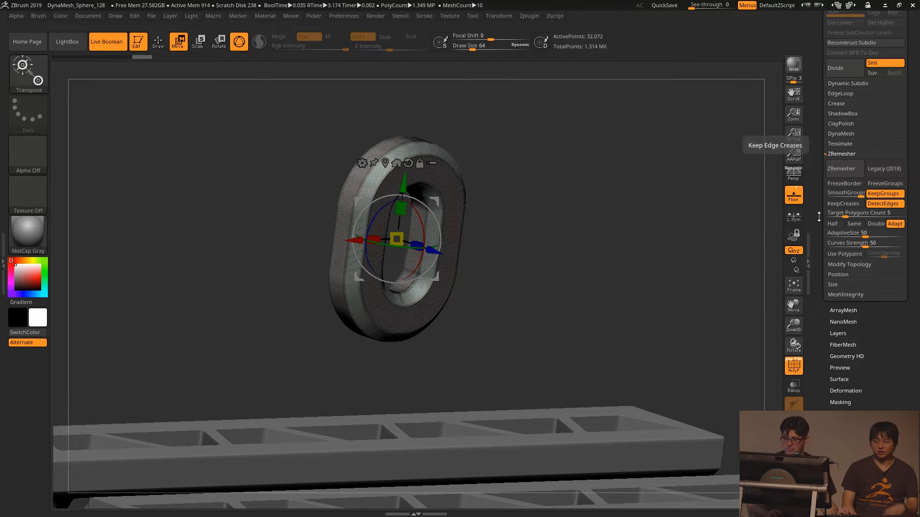
left_click(848, 213)
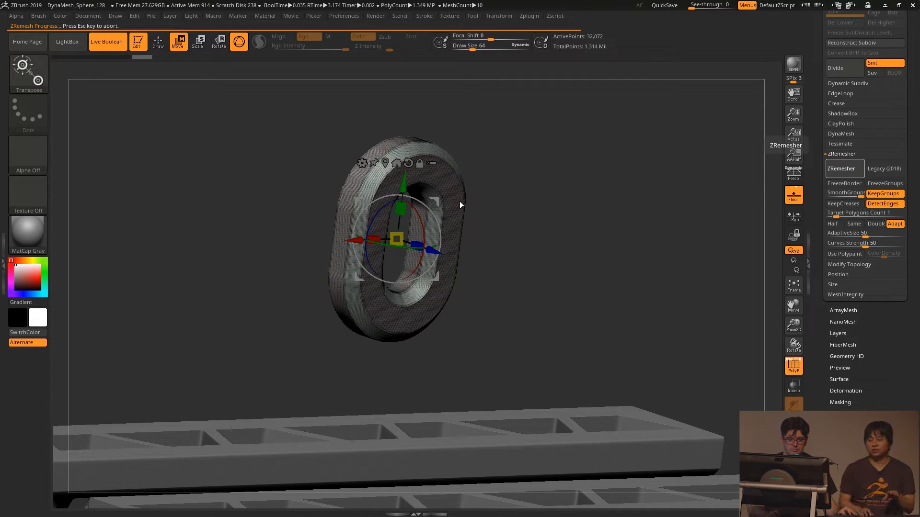
left_click_drag(490, 236, 580, 296, "alt")
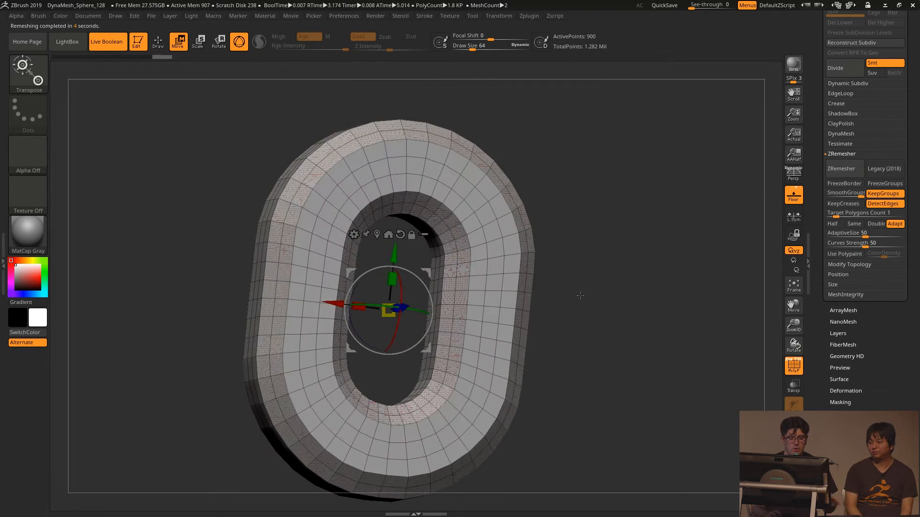
left_click_drag(581, 204, 592, 219)
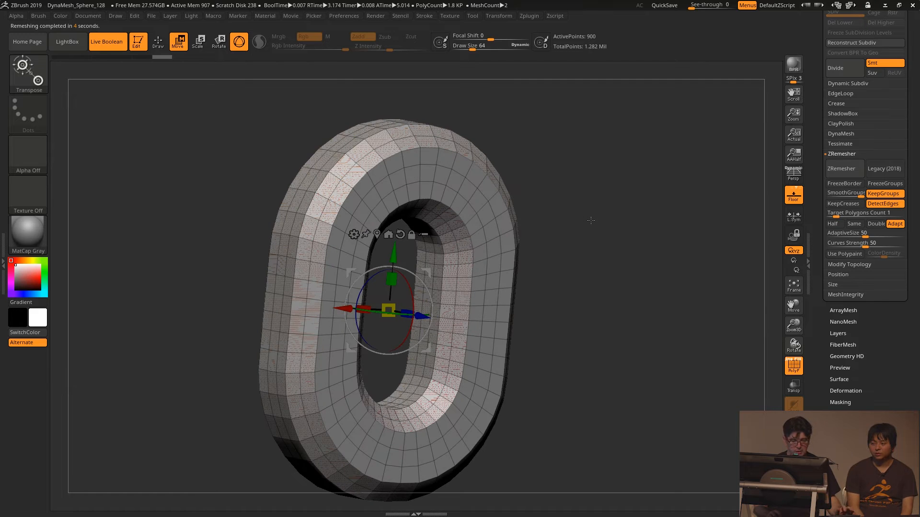
- Preview the remeshed ring smoothed with Dynamic Subdivision alongside the other subtools, with PolyFrame turned off
key("d")
left_click(416, 171)
left_click_drag(577, 232, 559, 252, "alt")
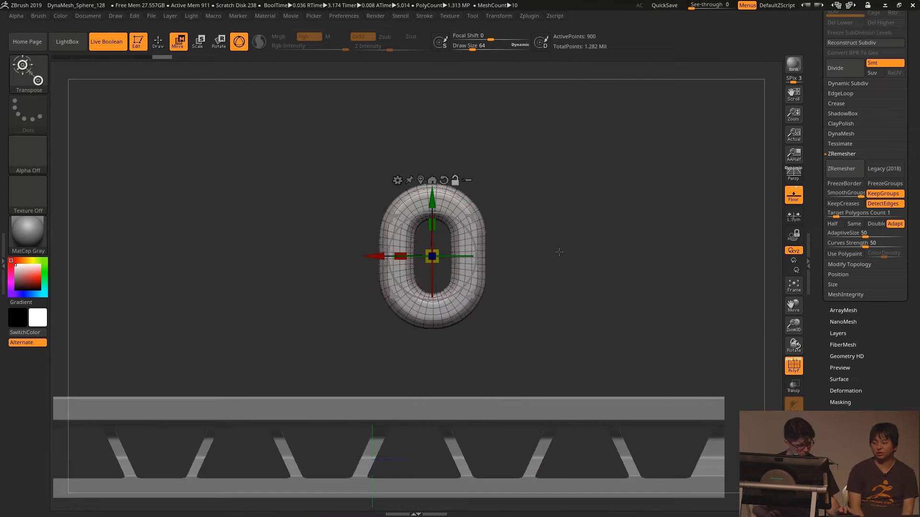
key("shift+f")
- Scale the ring down and position it upright on the upper face at the end of the rear truss beam
left_click_drag(498, 240, 496, 214, "alt")
mouse_move(474, 249)
left_mouse_down()
mouse_move(463, 227)
mouse_move(474, 247)
left_mouse_up()
left_click_drag(513, 208, 421, 262)
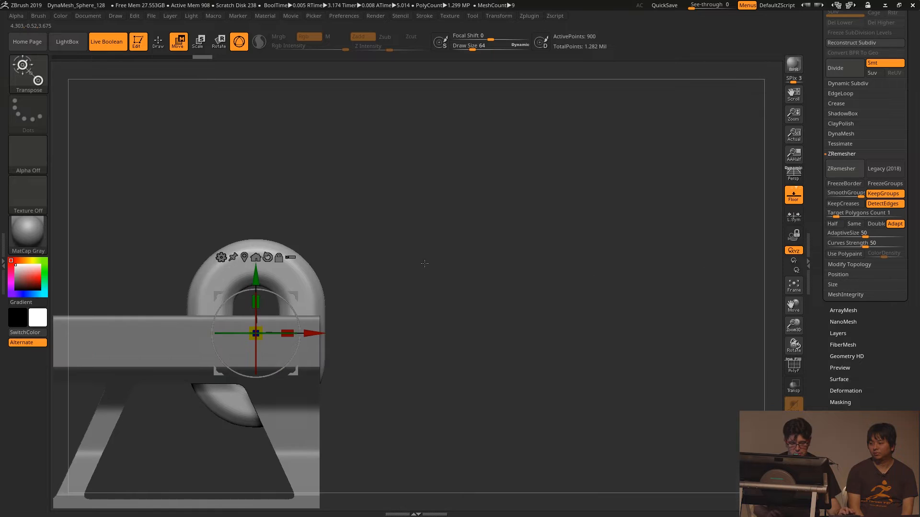
left_click_drag(372, 200, 349, 278)
left_click_drag(396, 242, 373, 282)
left_click_drag(273, 343, 345, 325, "shift")
left_click_drag(256, 334, 234, 340)
left_click_drag(297, 312, 283, 319)
left_click_drag(228, 287, 225, 252)
- Duplicate the ring as a new subtool and form a tilted pair of interlocked links above the ring anchored on the beam
key("ctrl+shift+d")
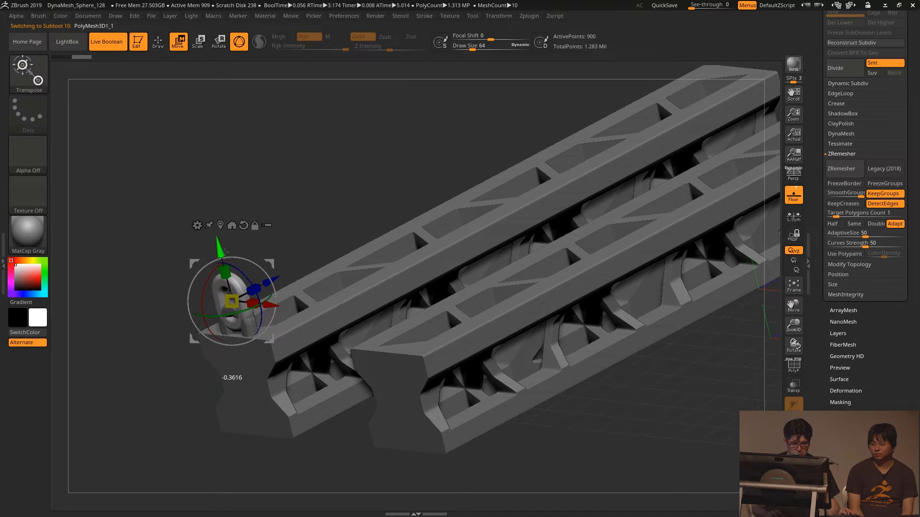
left_click_drag(233, 320, 300, 281)
left_click_drag(300, 224, 286, 195)
left_click_drag(253, 241, 316, 220)
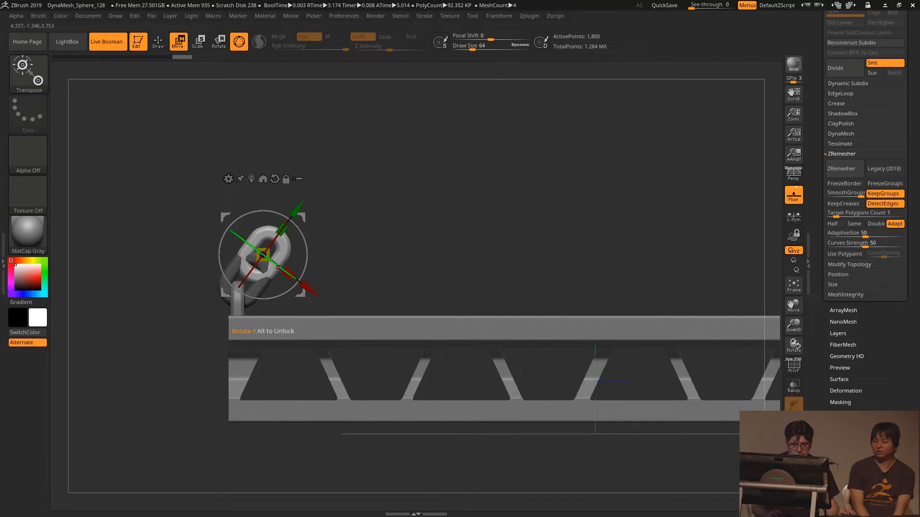
left_click_drag(276, 265, 336, 309)
- Duplicate the linked pair repeatedly along its diagonal axis to form a long chain, and clear the mask
mouse_move(419, 279)
left_mouse_down("alt")
mouse_move(384, 220)
mouse_move(297, 289)
mouse_move(279, 328)
left_mouse_up("alt")
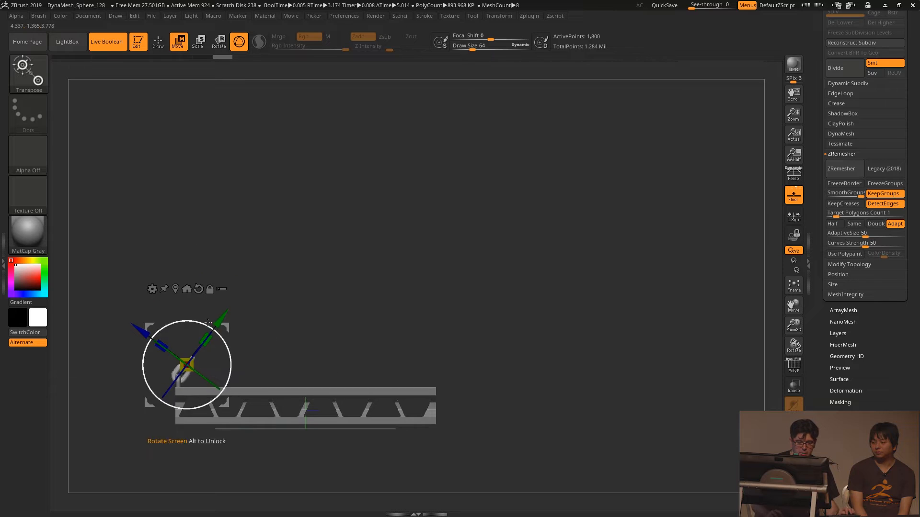
left_click_drag(224, 326, 234, 307, "ctrl")
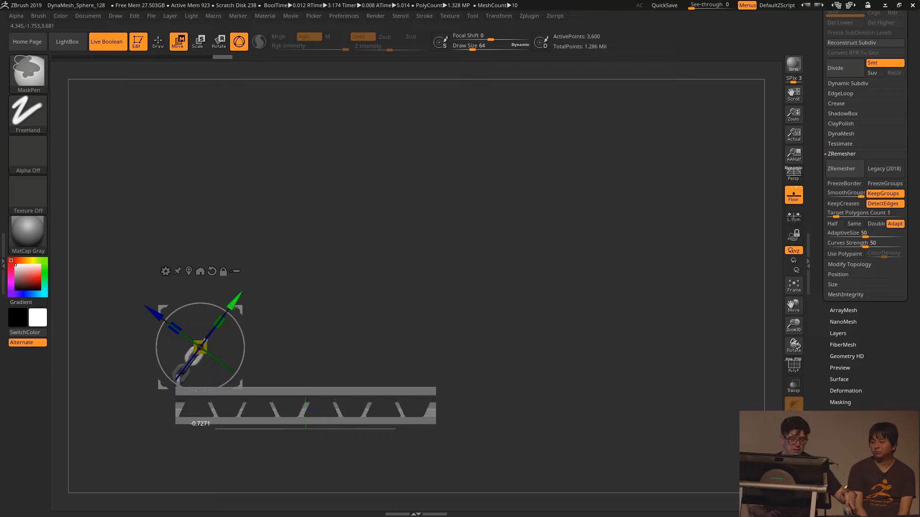
left_click_drag(234, 306, 377, 109, "ctrl")
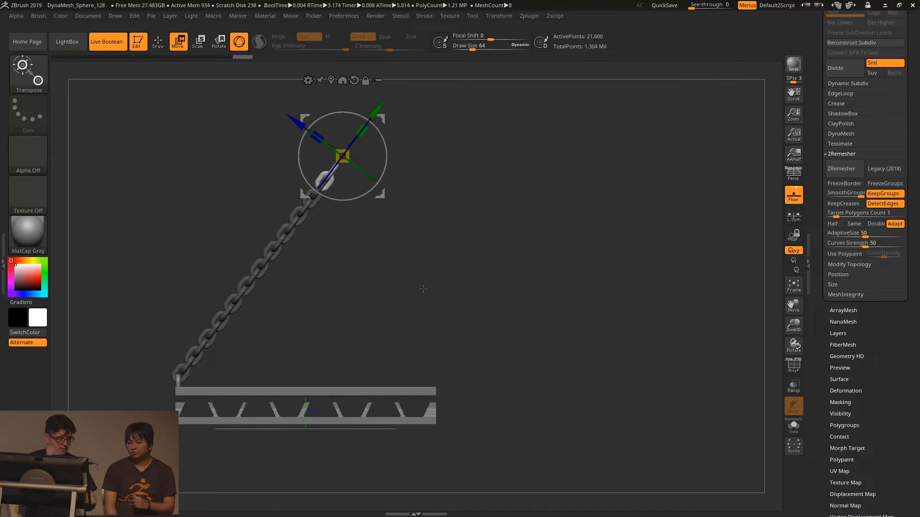
left_click(402, 283, "ctrl")
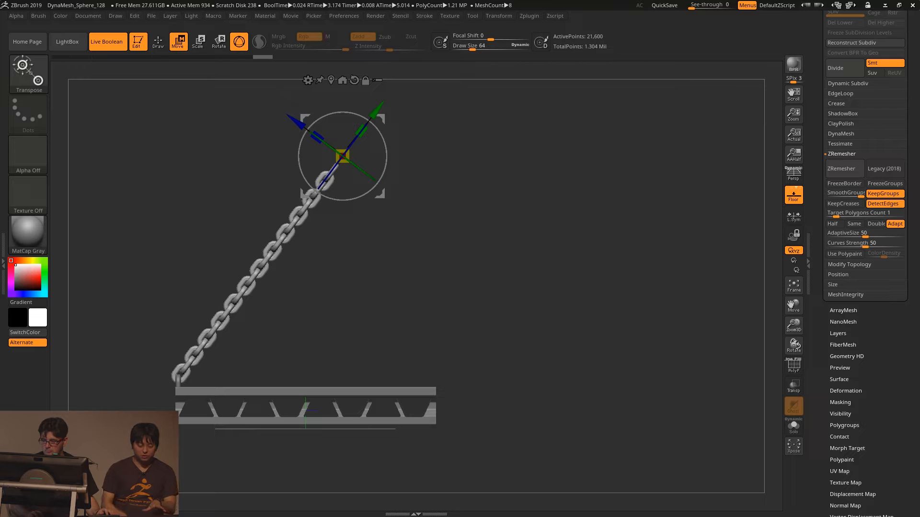
- Duplicate the chain subtool, place the copy rising from the beam's opposite end to meet the first chain, and turn on perspective
left_click_drag(913, 157, 913, 354)
left_click(846, 178)
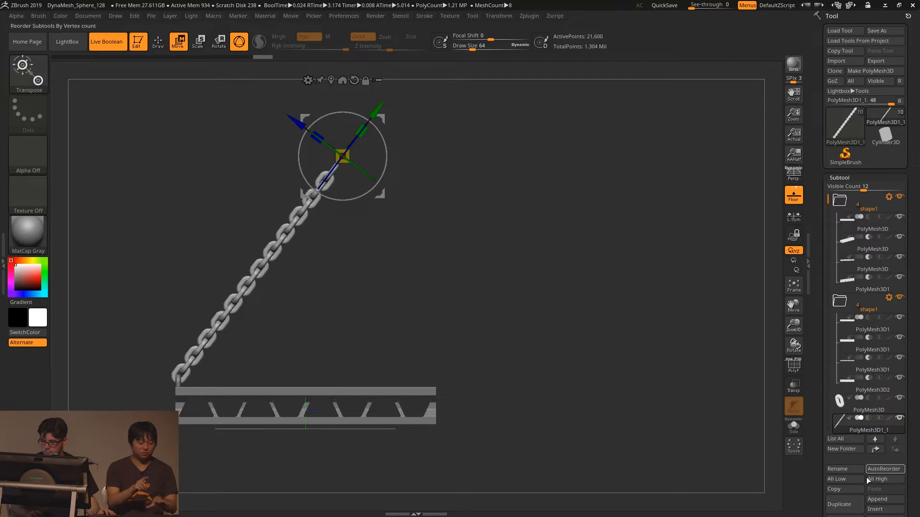
scroll(843, 422, "down", 1)
left_click_drag(349, 200, 383, 173, "ctrl")
left_click_drag(382, 119, 369, 94)
left_click_drag(481, 171, 537, 252)
key("p")
left_click_drag(550, 283, 554, 297)
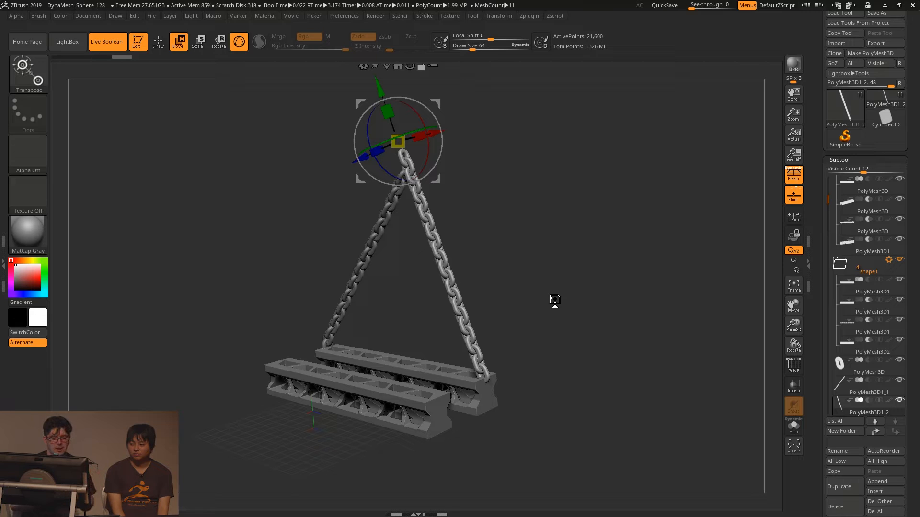
- Load the 02 - SpotlightSniperRifleDemo project without saving the current one
scroll(812, 40, "up", 1)
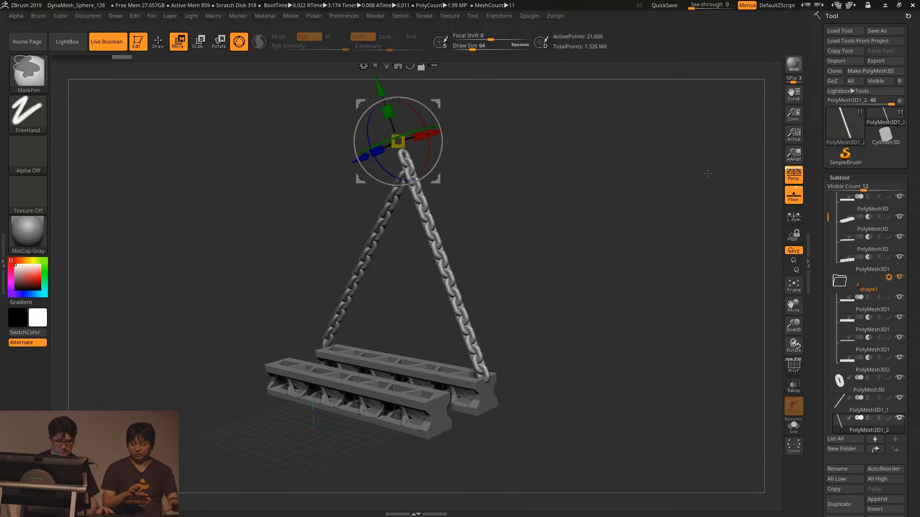
key("ctrl+o")
left_click(472, 284)
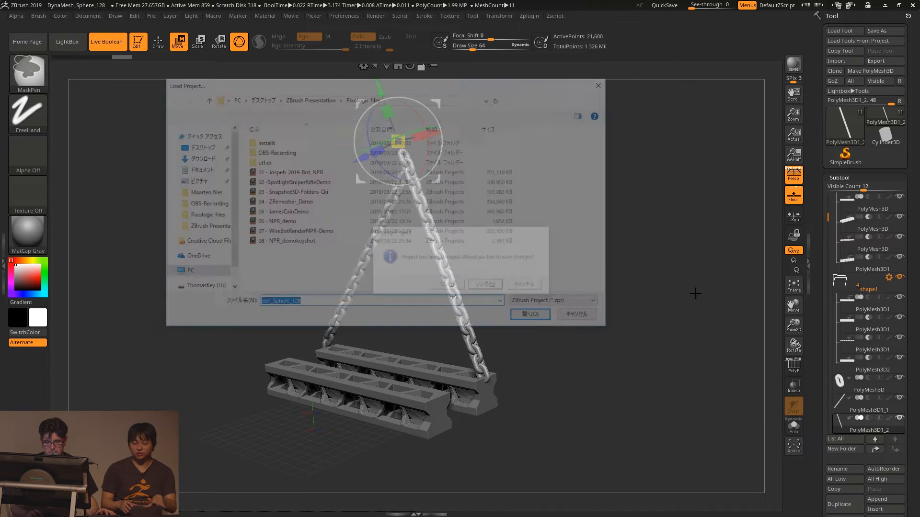
left_click(278, 182)
left_click(537, 318)
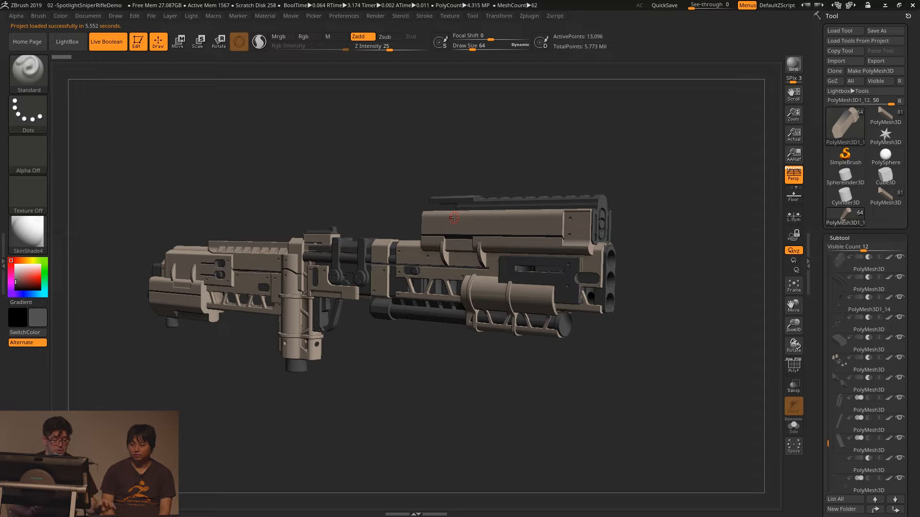
- Compare the gun model with Live Boolean off and on to examine its cutting shapes, leaving Live Boolean on
left_click(112, 48)
left_click(112, 49)
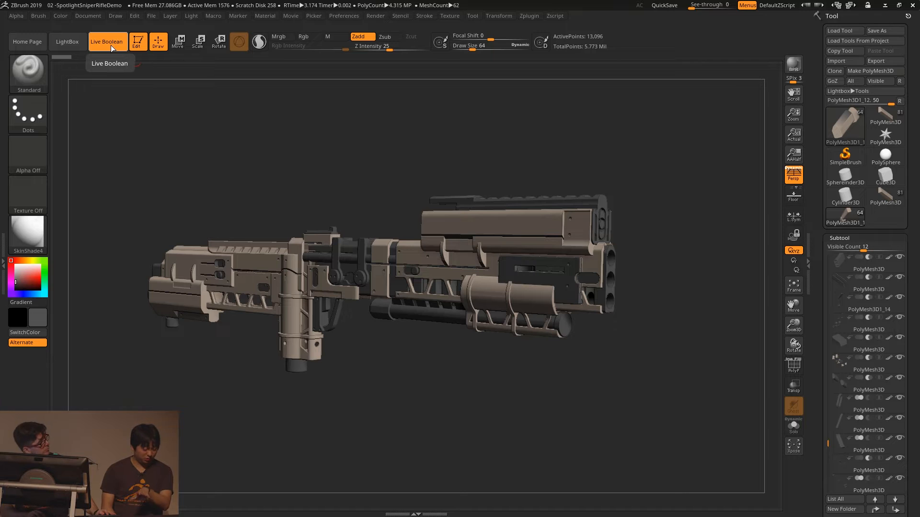
left_click(112, 48)
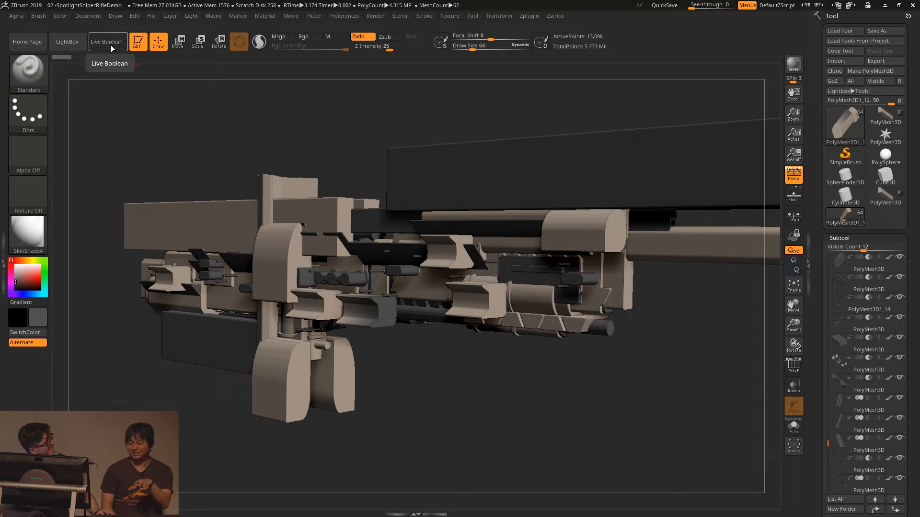
left_click(112, 48)
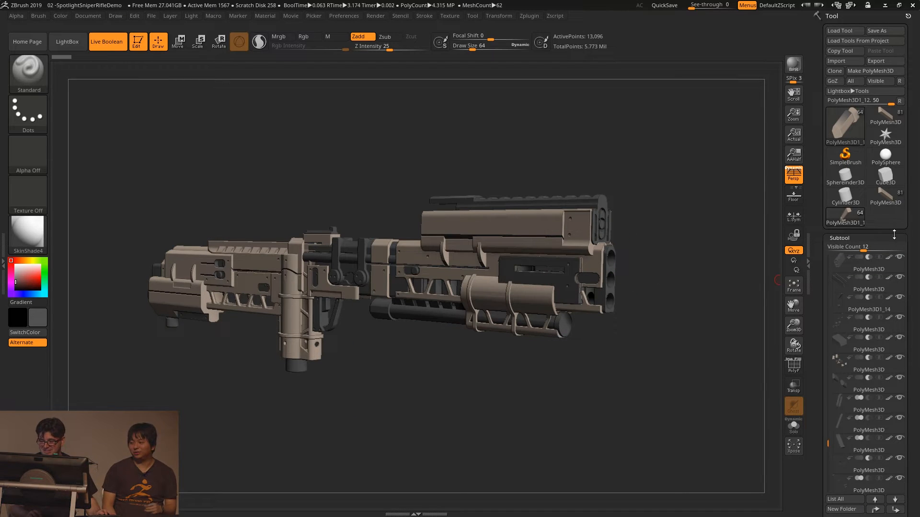
- Switch to the sniper rifle tool, frame it, and examine the rifle in a three-quarter view
left_click(882, 196)
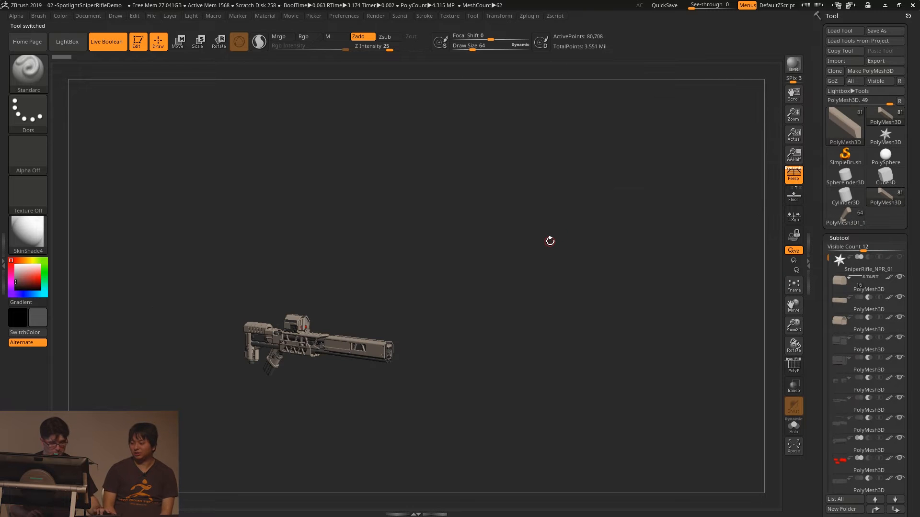
key("f")
left_click_drag(473, 406, 647, 398)
left_click_drag(617, 365, 630, 321)
mouse_move(867, 364)
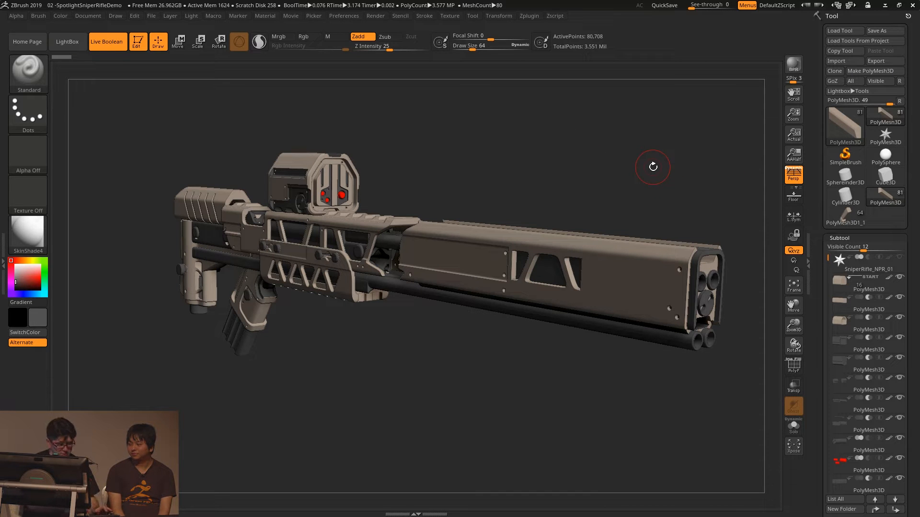
- Load the 04 - ZRemesher_Demo project without saving the rifle project
key("ctrl+o")
left_click(475, 285)
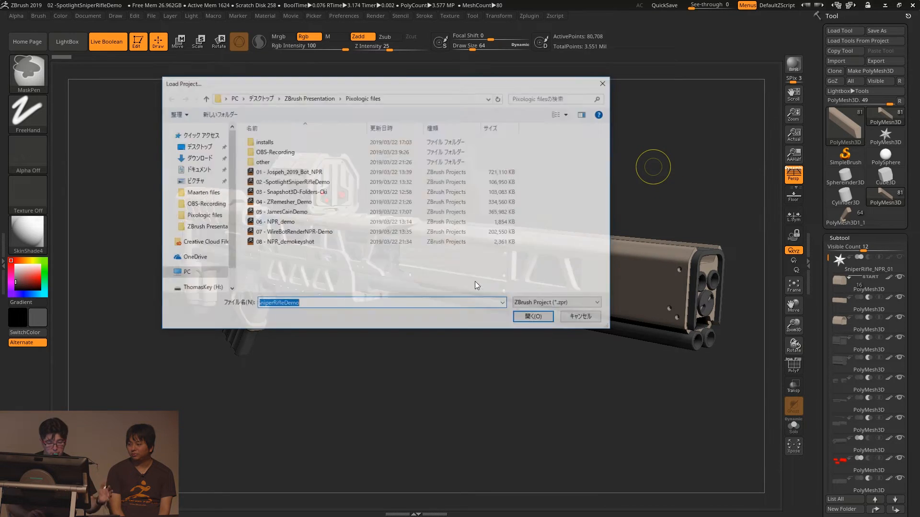
double_click(297, 202)
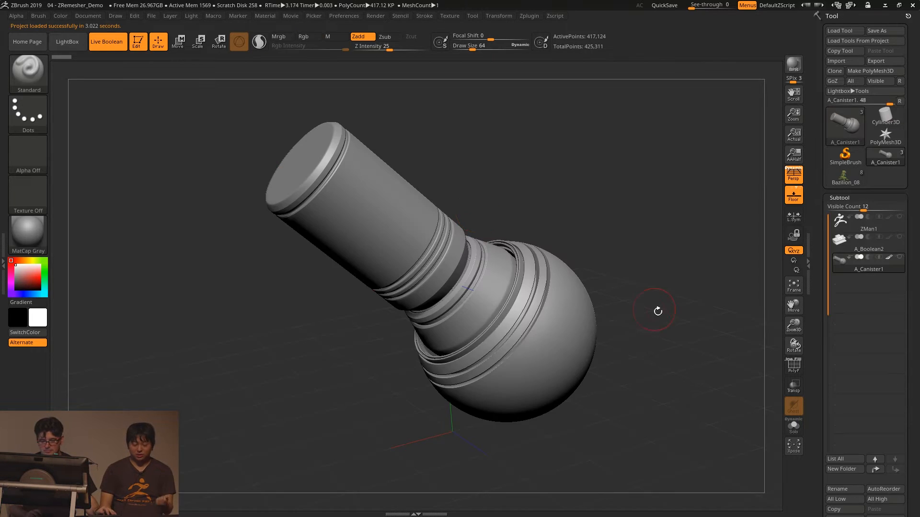
- Select the ZMan1 subtool, examine its topology with PolyFrame on and Live Boolean off, and point out the Text 3D & Vector Shapes plugin
left_click(845, 223)
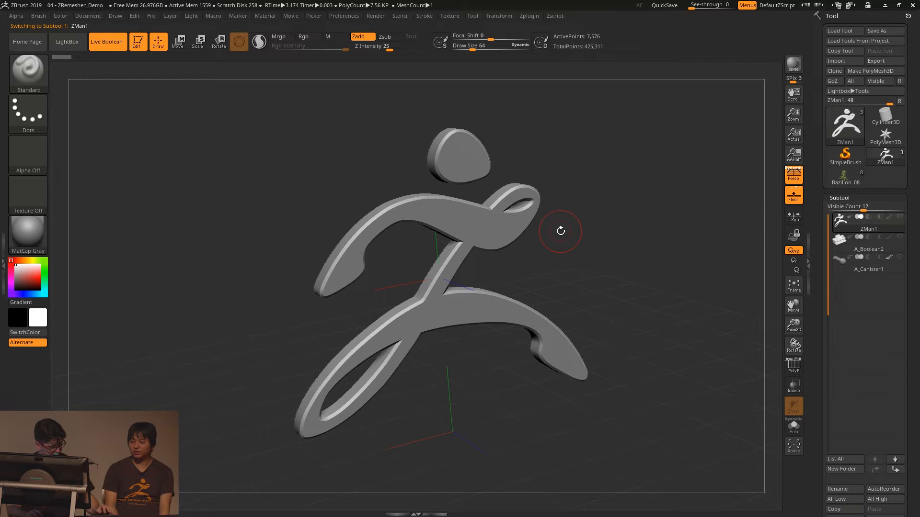
key("shift+f")
mouse_move(637, 225)
left_mouse_down()
mouse_move(647, 240)
mouse_move(639, 242)
left_mouse_up()
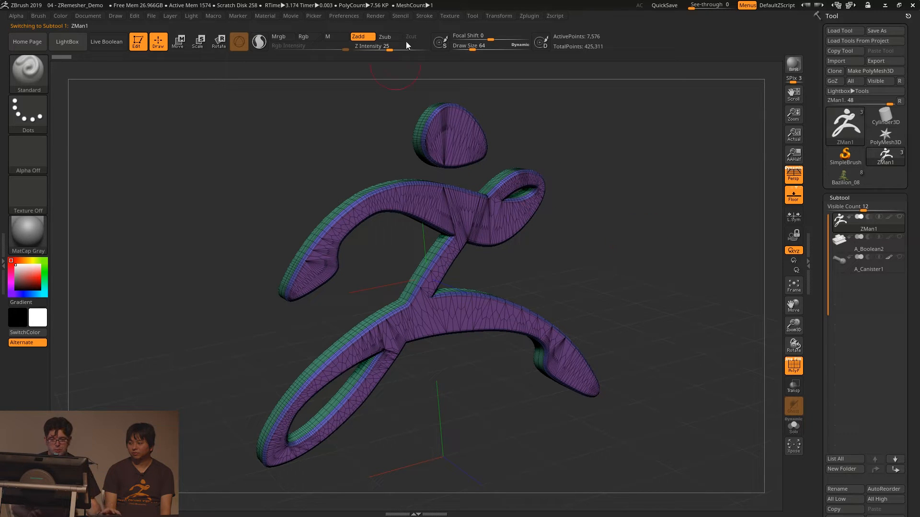
left_click(529, 16)
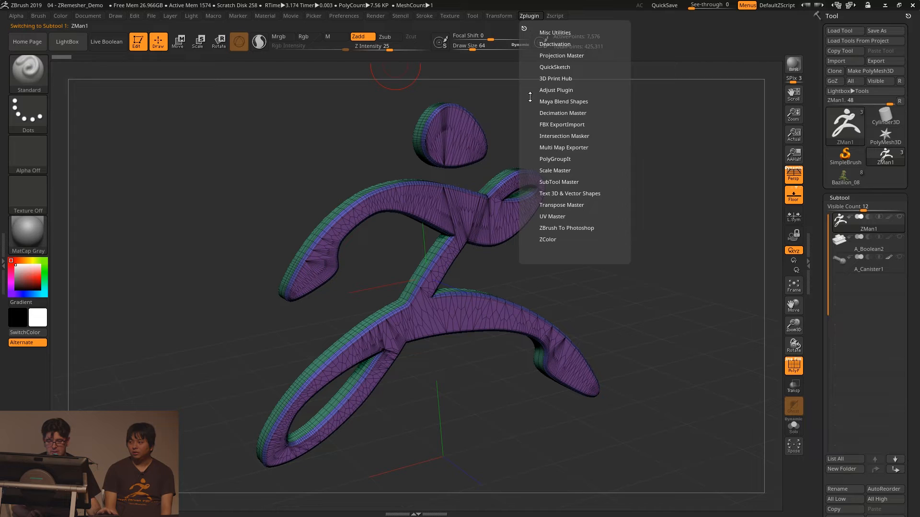
left_click(566, 194)
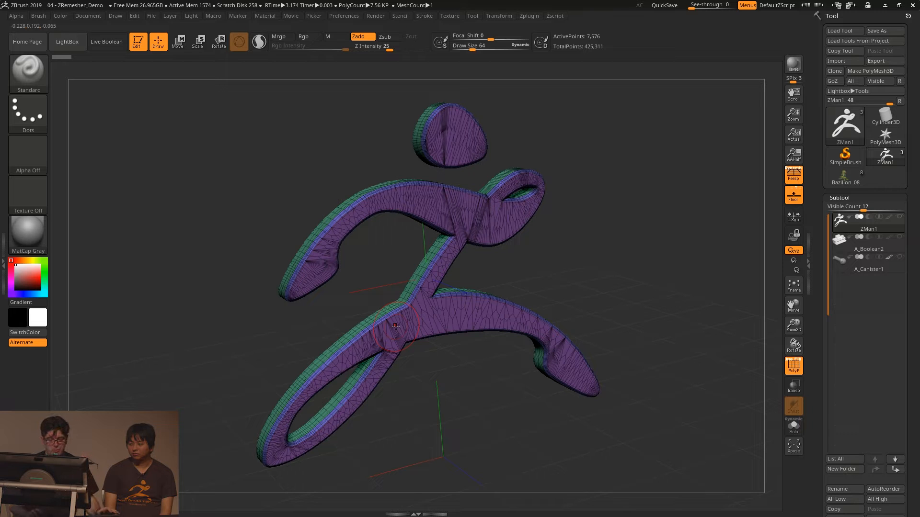
- ZRemesh the ZMan1 figure with KeepGroups, KeepCreases and DetectEdges enabled and a Target Polygons Count of 2
scroll(839, 225, "down", 5)
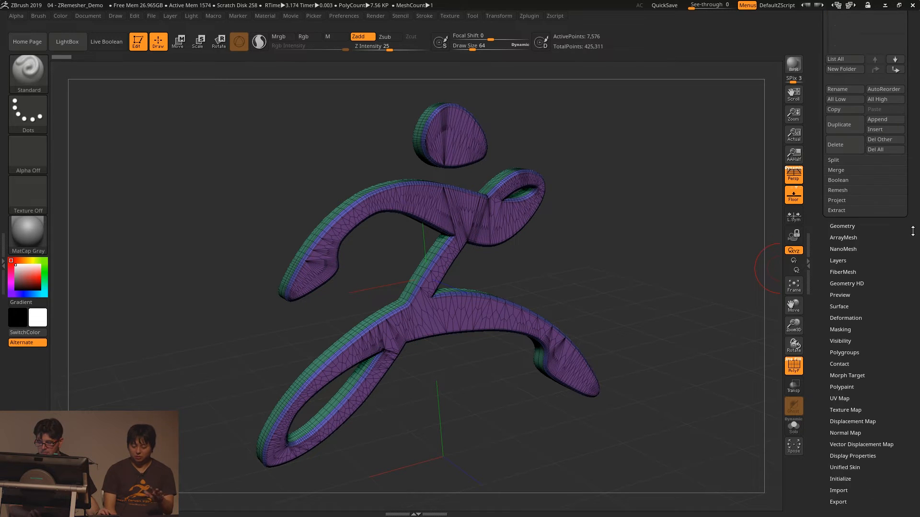
left_click(839, 225)
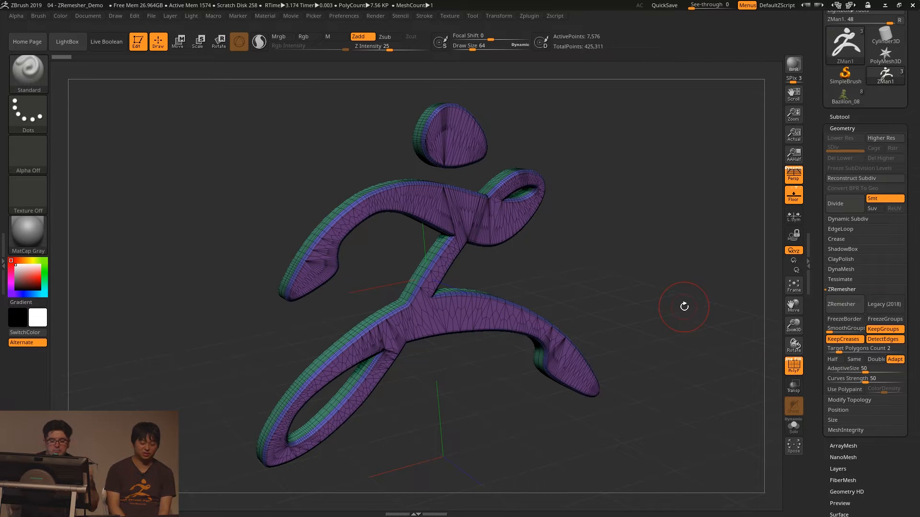
left_click(838, 310)
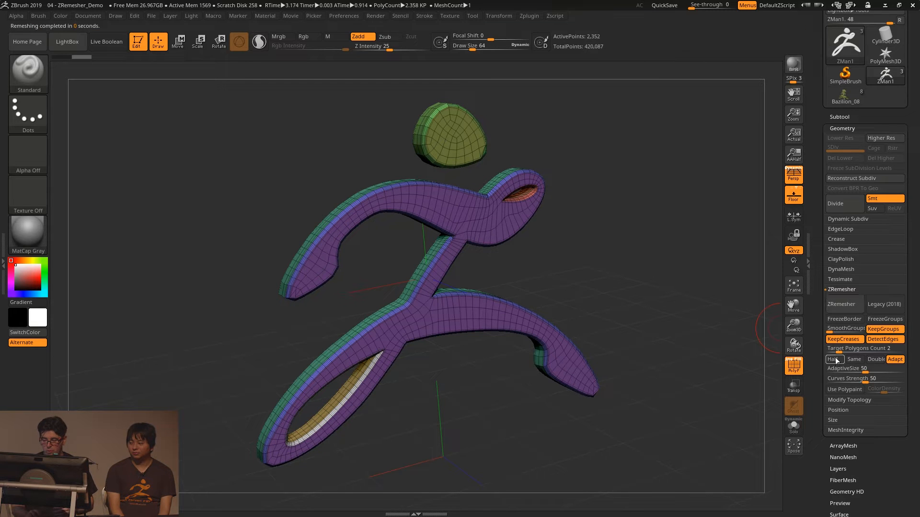
left_click_drag(595, 290, 608, 248)
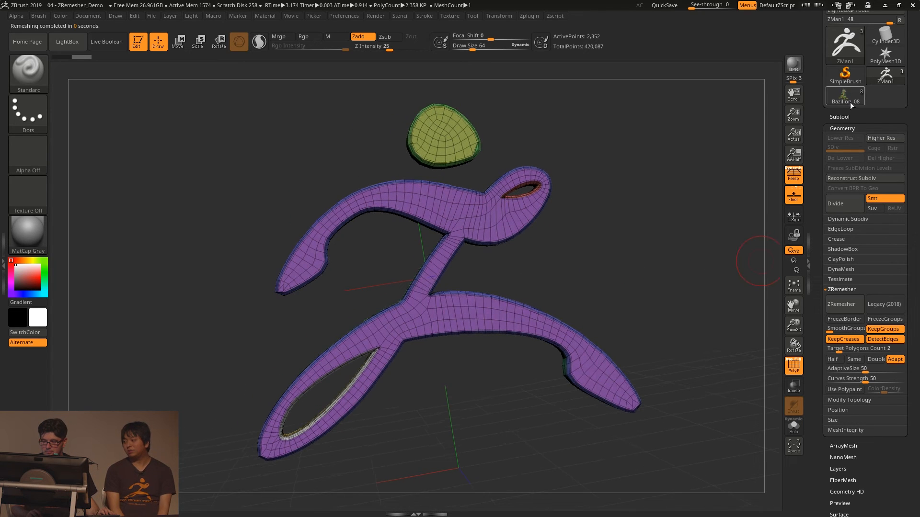
- Select the A_Boolean2 subtool and examine the triangulated topology around its holes
left_click(845, 117)
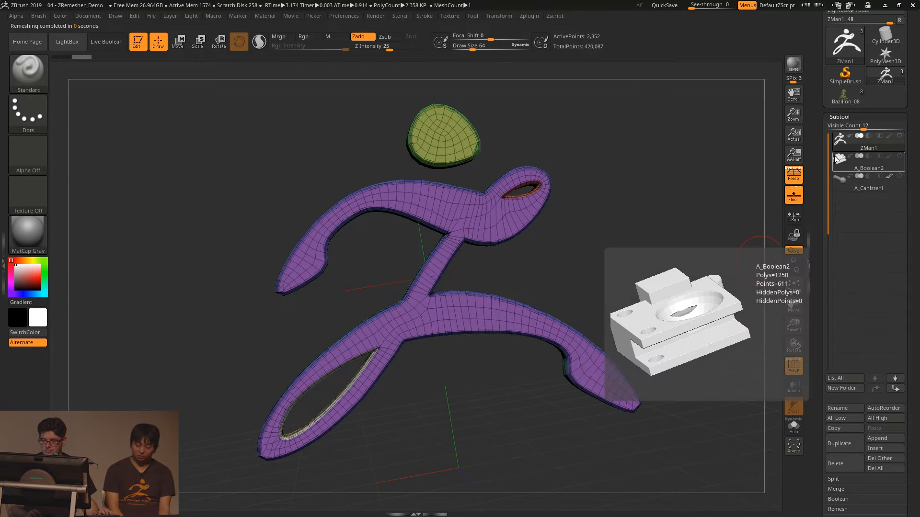
left_click_drag(917, 202, 917, 126)
left_click(858, 84)
left_click_drag(753, 103, 659, 149)
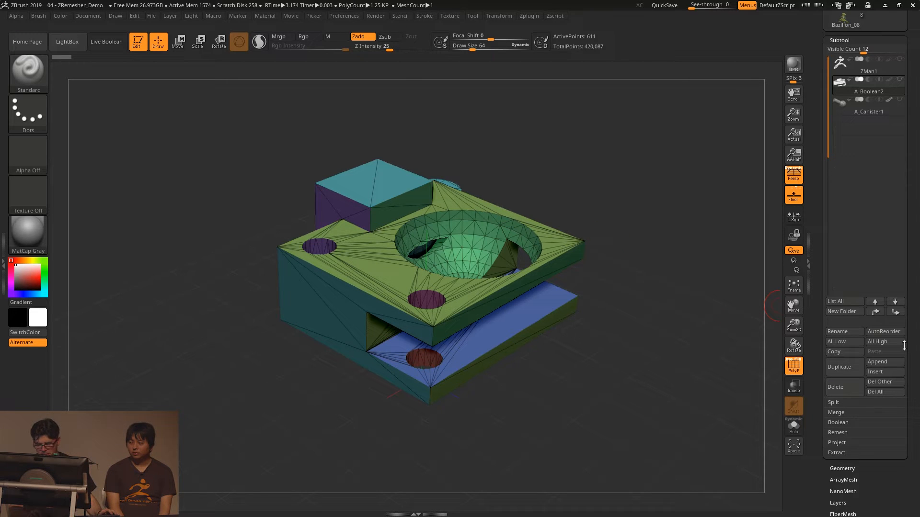
- ZRemesh the A_Boolean2 block with KeepGroups and DetectEdges enabled and a Target Polygons Count of 10
scroll(885, 311, "down", 5)
left_click(846, 292)
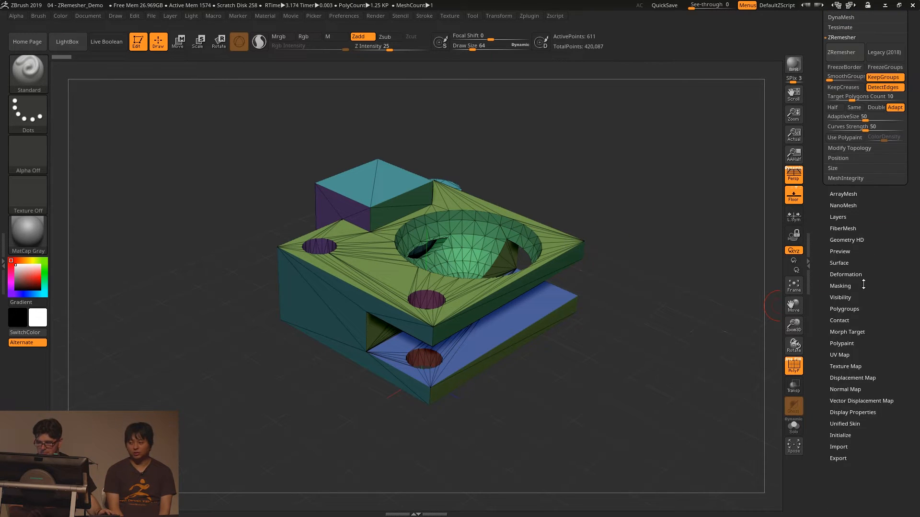
left_click_drag(864, 285, 864, 364)
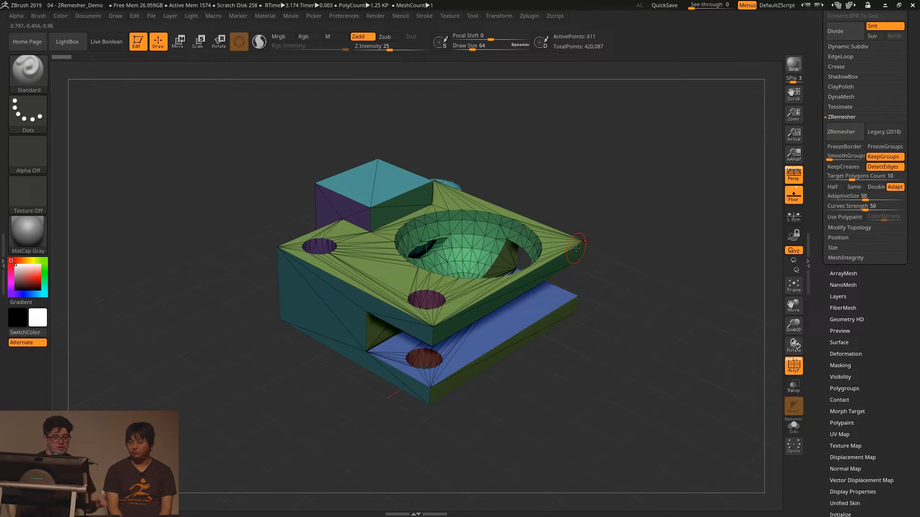
left_click(840, 128)
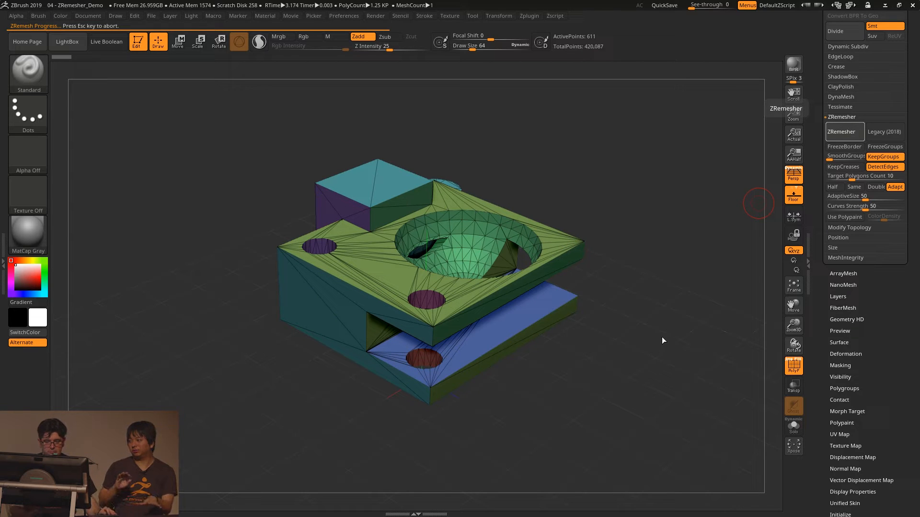
mouse_move(650, 307)
left_mouse_down()
mouse_move(628, 312)
mouse_move(662, 297)
mouse_move(651, 287)
mouse_move(648, 305)
left_mouse_up()
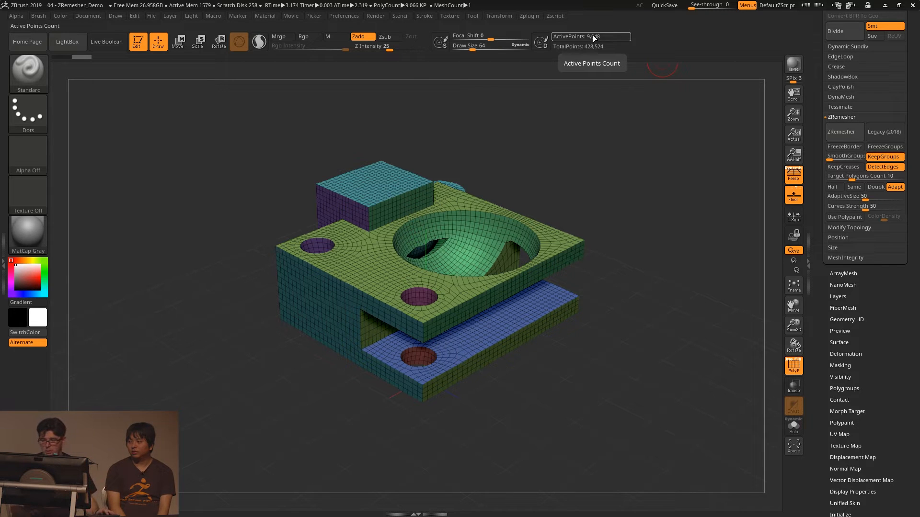
scroll(834, 40, "up", 3)
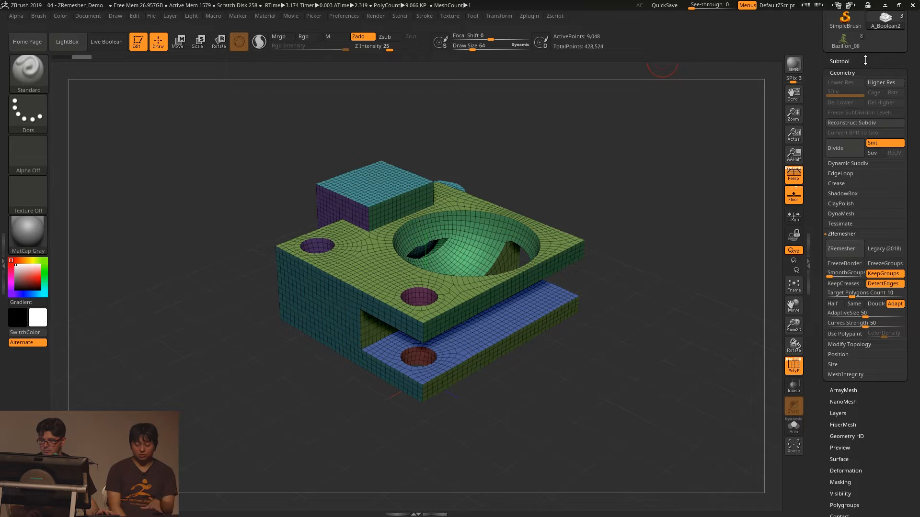
- Select the A_Canister1 subtool and ZRemesh it with KeepGroups and DetectEdges enabled and a Target Polygons Count of 20
left_click(839, 61)
left_click(853, 162)
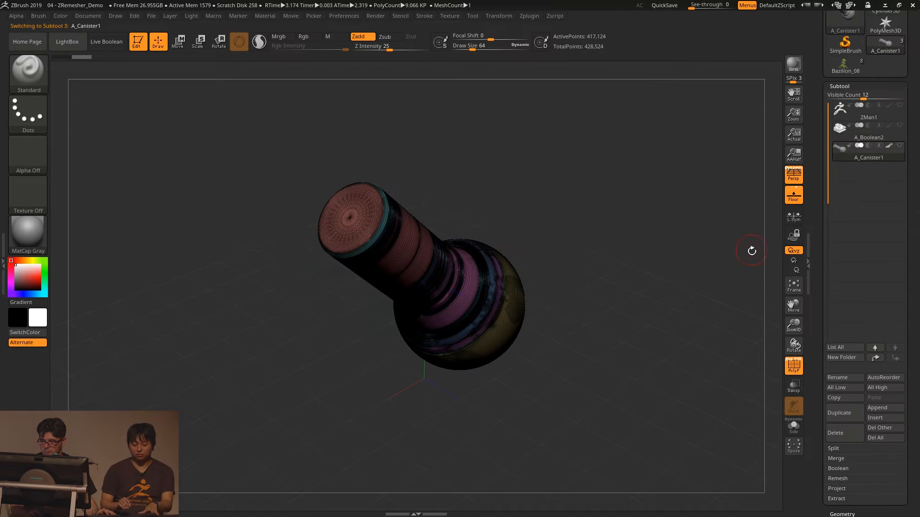
scroll(916, 222, "down", 5)
left_click(844, 108)
left_click_drag(879, 193, 883, 234)
left_click(843, 173)
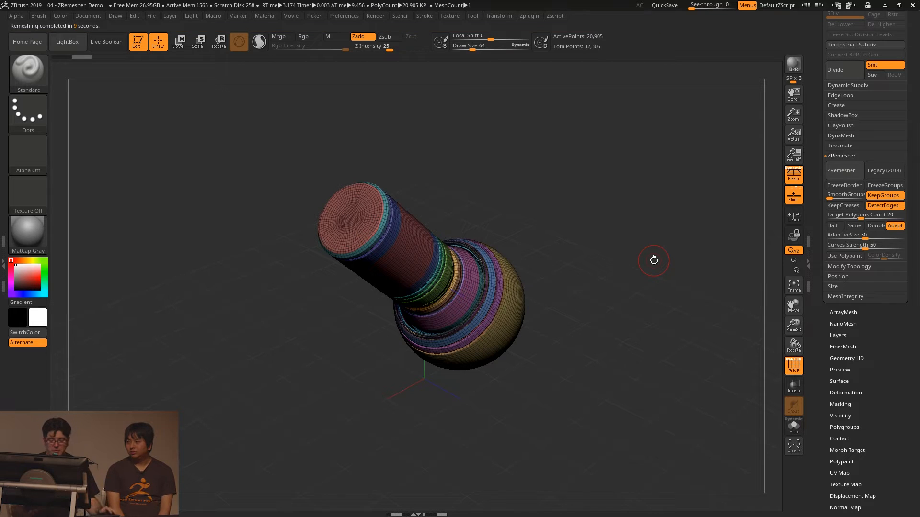
- Examine the remeshed canister's topology up close, undoing and redoing the remesh to compare it with the original mesh
left_click_drag(583, 295, 447, 258)
right_click_drag(447, 258, 540, 274)
key("ctrl+z")
key("ctrl+shift+z")
right_click_drag(584, 302, 513, 297)
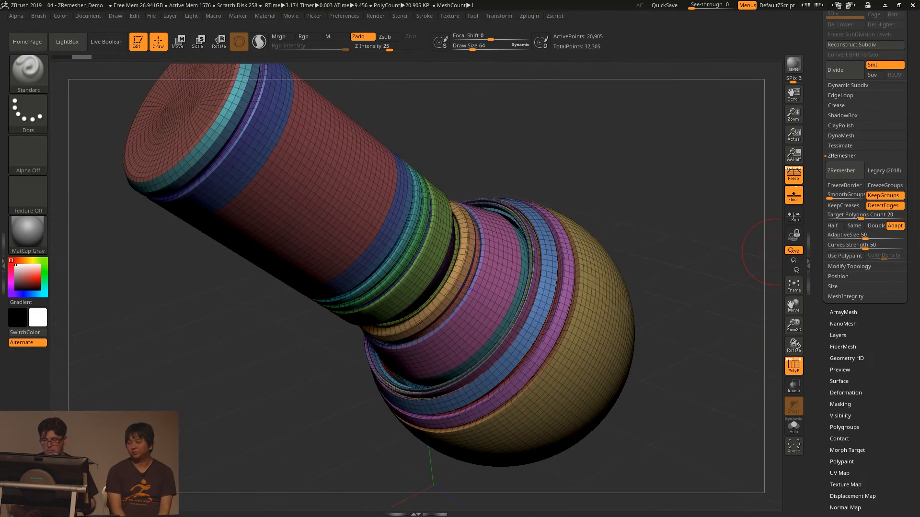
- Switch to the Bazilion_08 lizard tool, frame the whole model and examine its polygroups and subtool list
left_click_drag(916, 170, 915, 259)
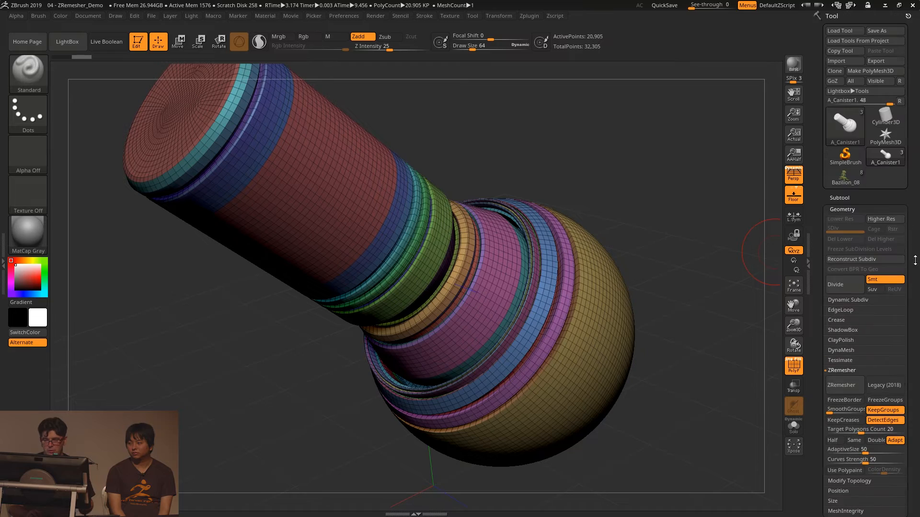
left_click(847, 174)
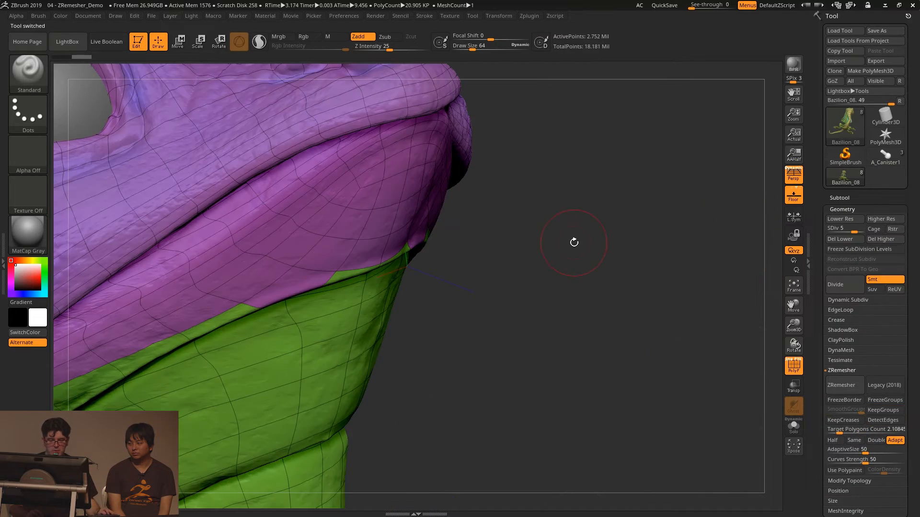
left_click_drag(568, 252, 759, 267, "alt")
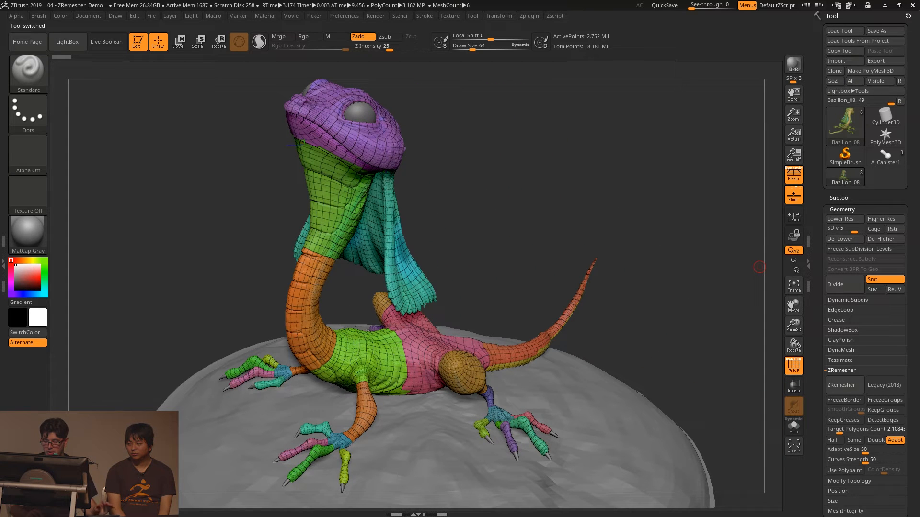
scroll(910, 365, "down", 3)
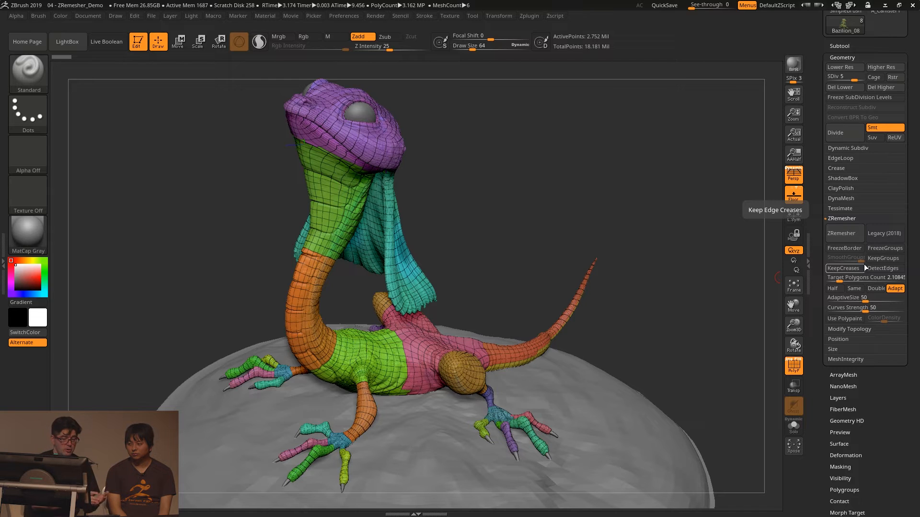
left_click(840, 46, "shift")
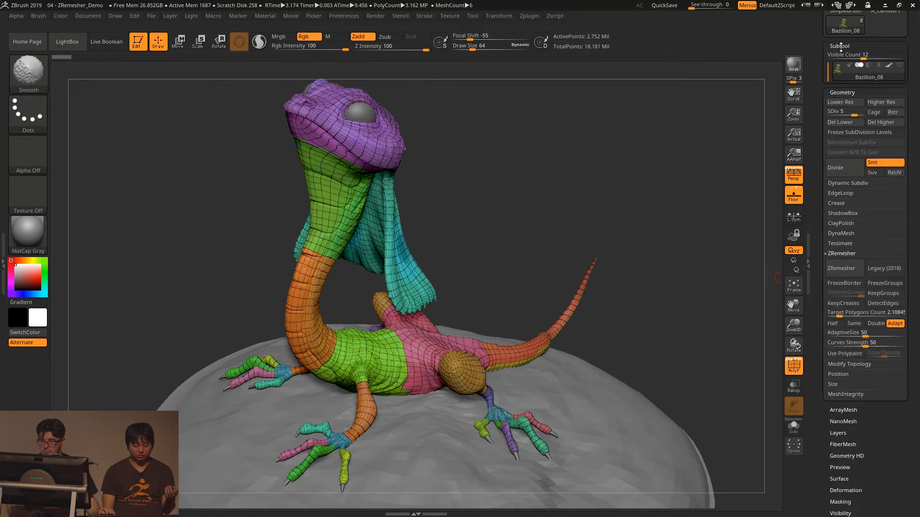
mouse_move(839, 96)
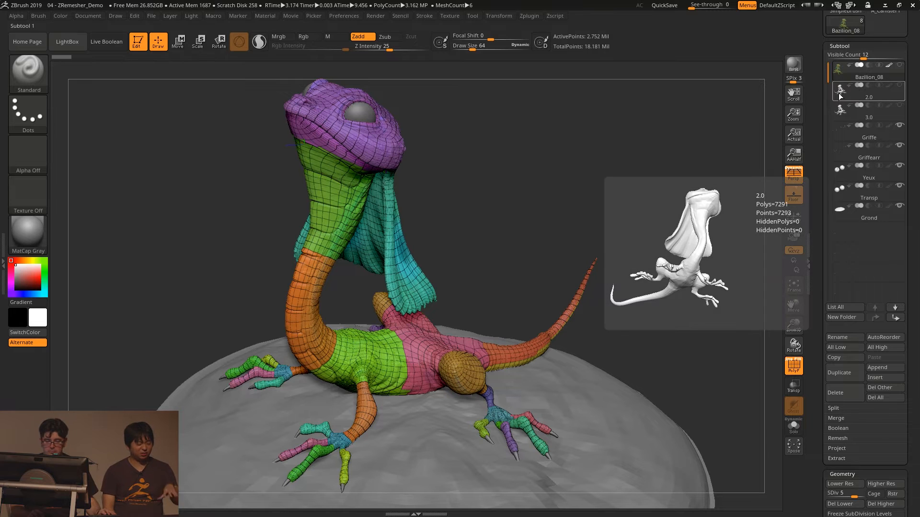
left_click_drag(913, 160, 912, 151)
left_click_drag(526, 182, 505, 195)
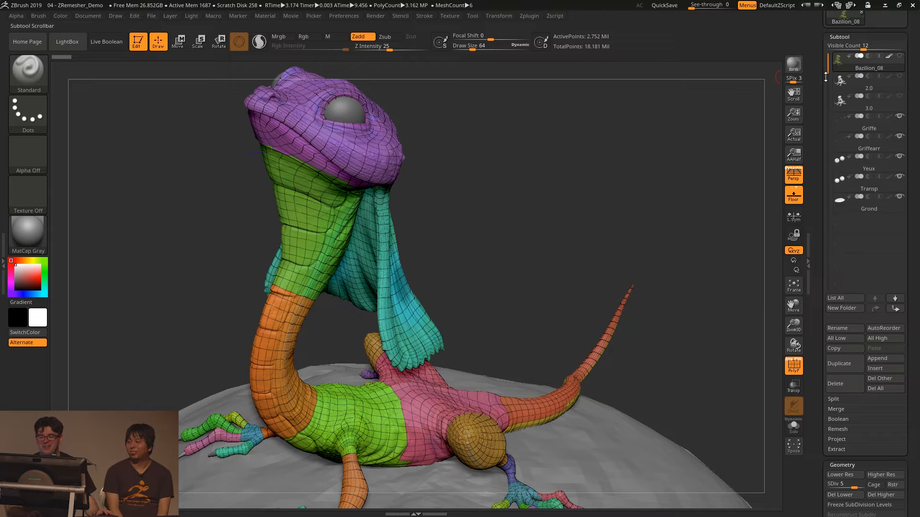
- Compare the lizard's 2.0 and 3.0 remeshed versions by switching between the two subtools
left_click(846, 90)
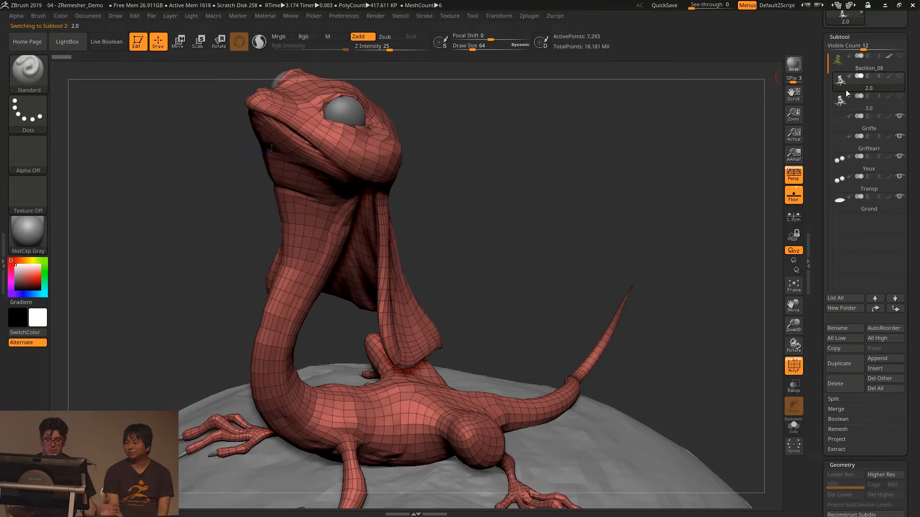
mouse_move(844, 90)
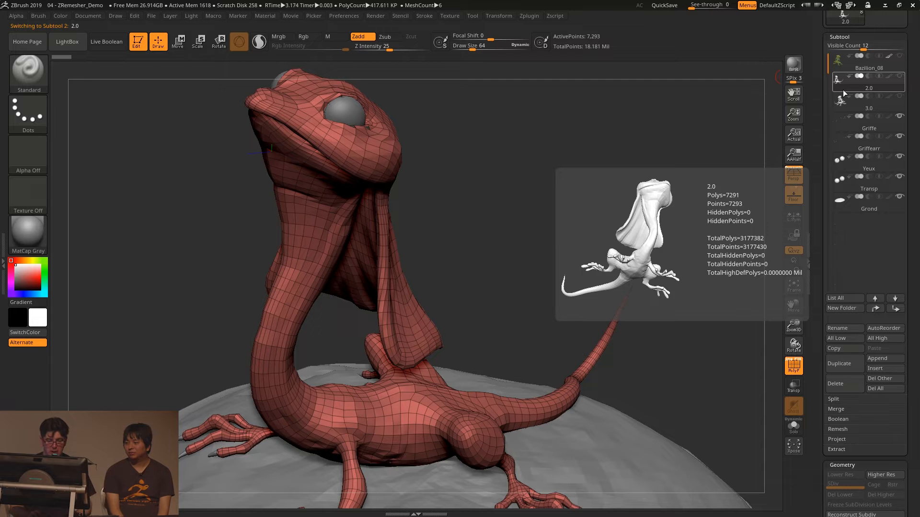
left_click(843, 92)
left_click(843, 90)
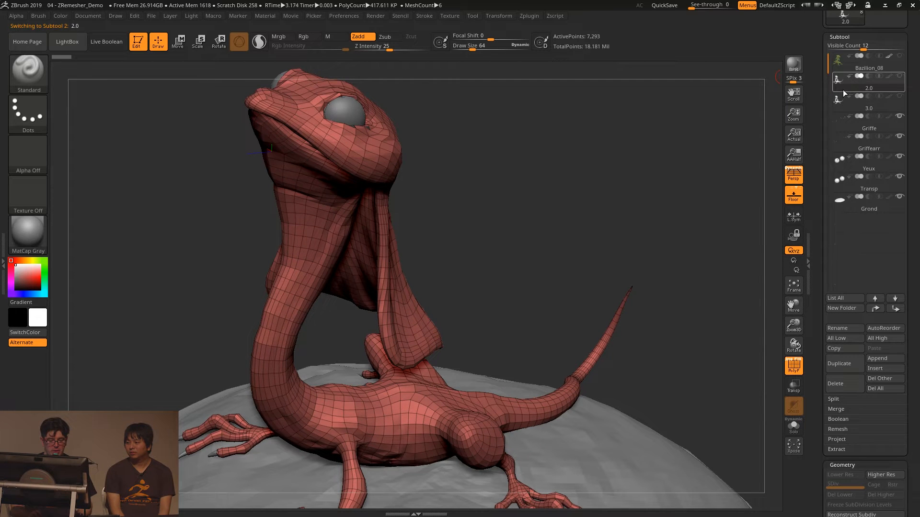
key("Up")
key("Down")
key("Down")
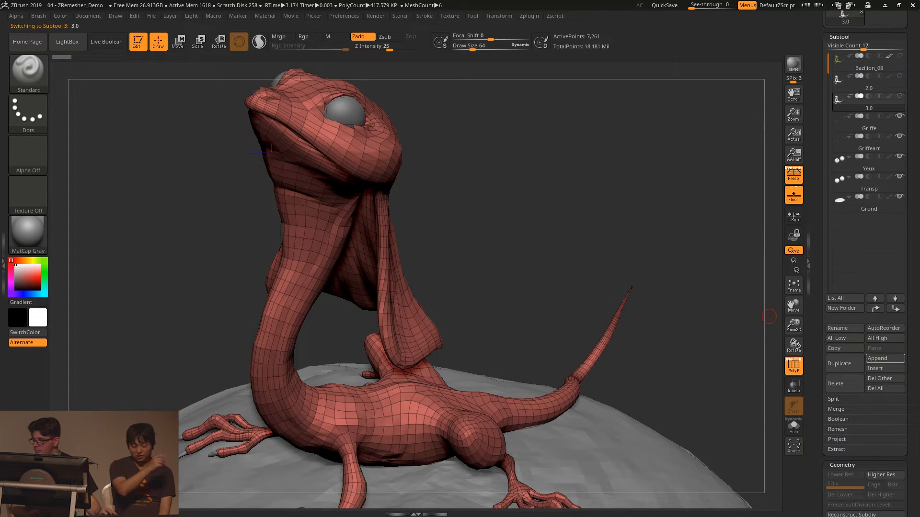
- Exit ZBrush without saving the project changes and launch it again from the desktop
key("alt+Tab")
key("alt+Tab")
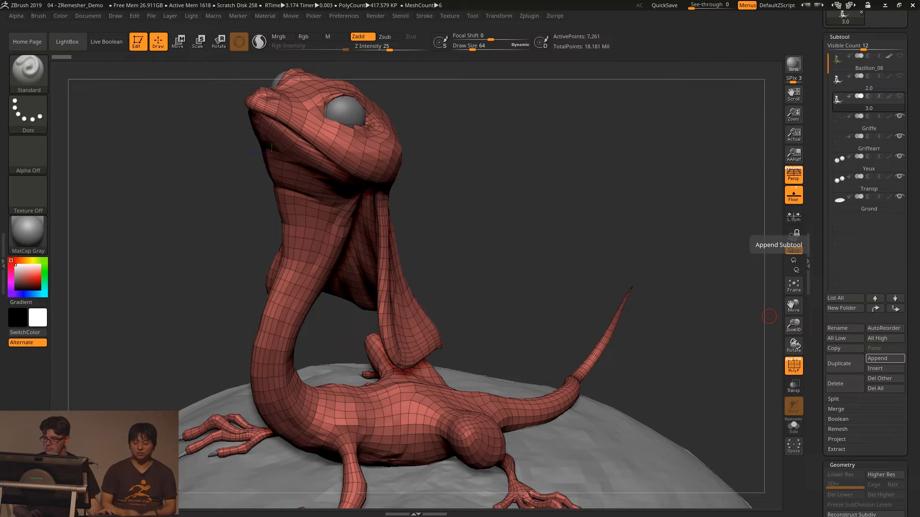
left_click(910, 4)
left_click(484, 288)
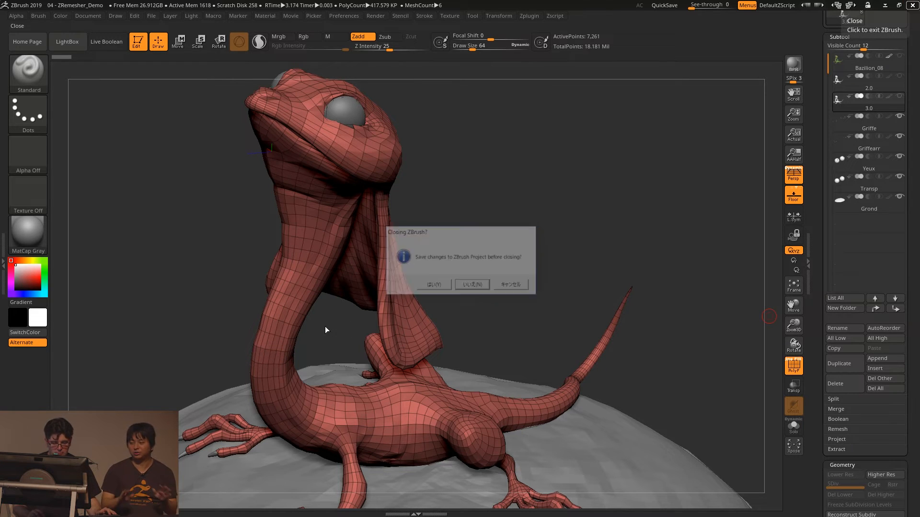
left_click(27, 72)
double_click(26, 72)
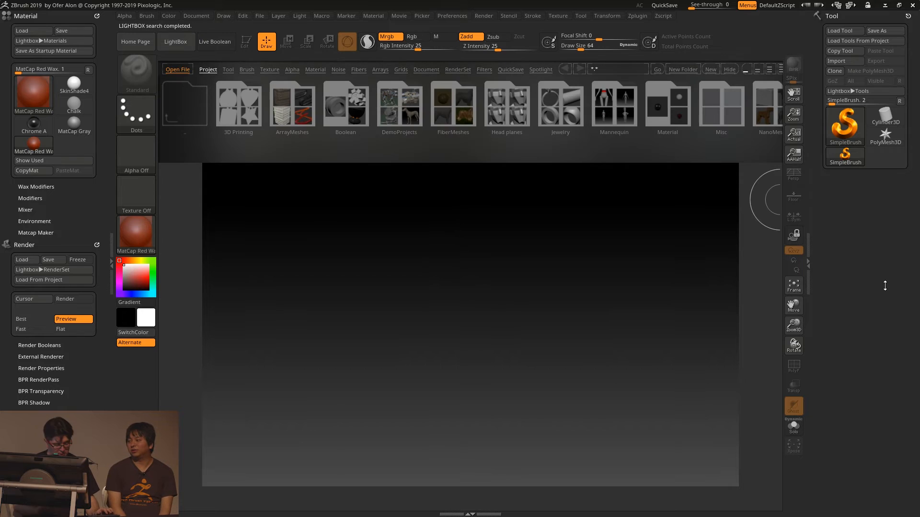
- Load the project 05 - JamesCainDemo from the Pixologic files folder inside ZBrush Presentation
key("ctrl+o")
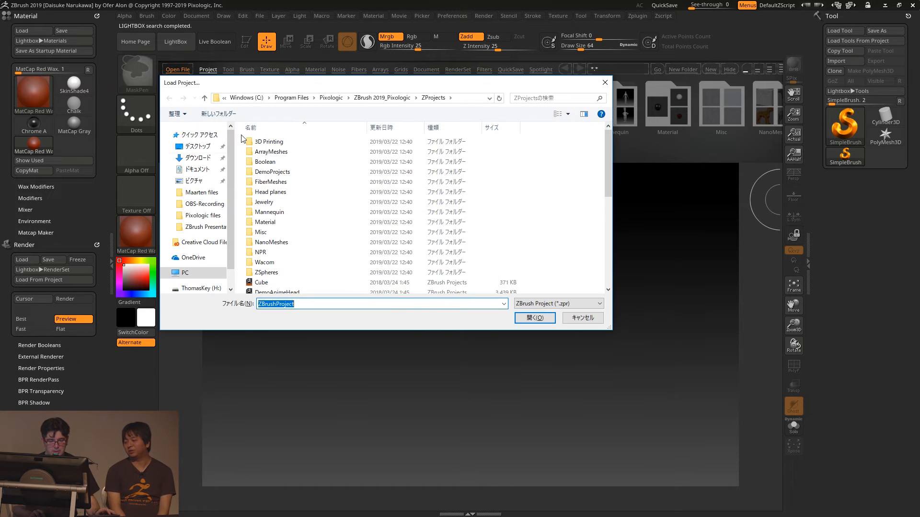
left_click(201, 226)
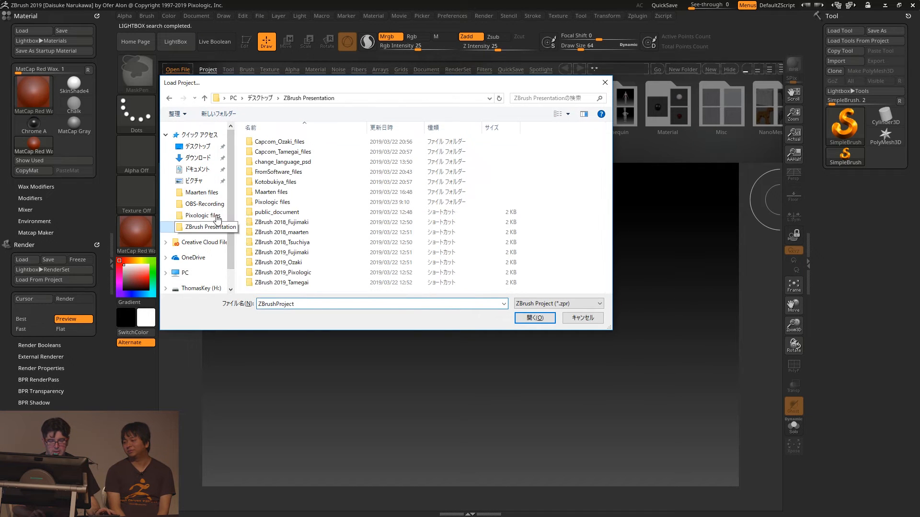
double_click(276, 204)
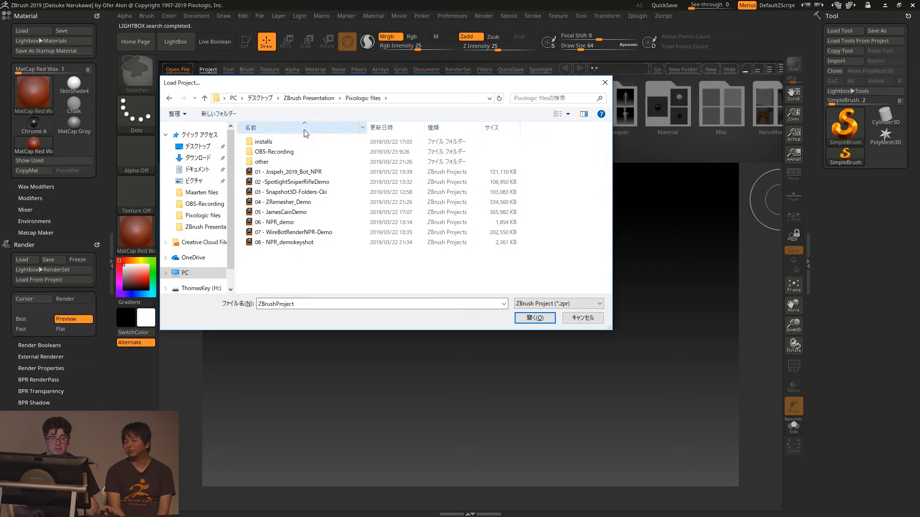
double_click(282, 221)
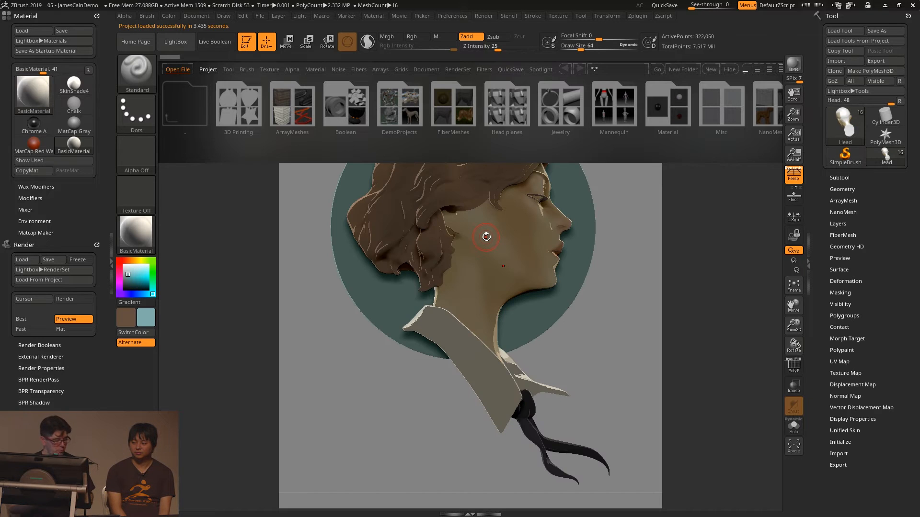
- Hide LightBox, make a BPR render of the portrait relief to show its painterly look, and leave the render
key("comma")
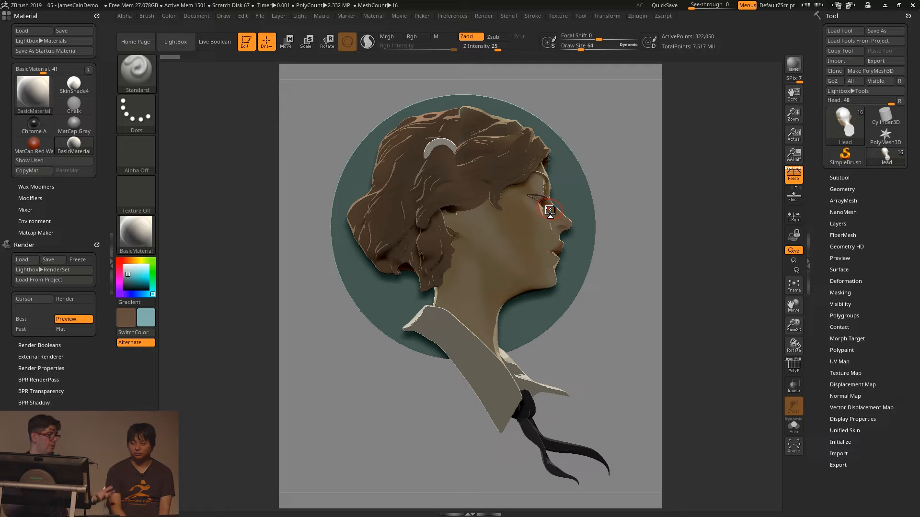
key("shift+r")
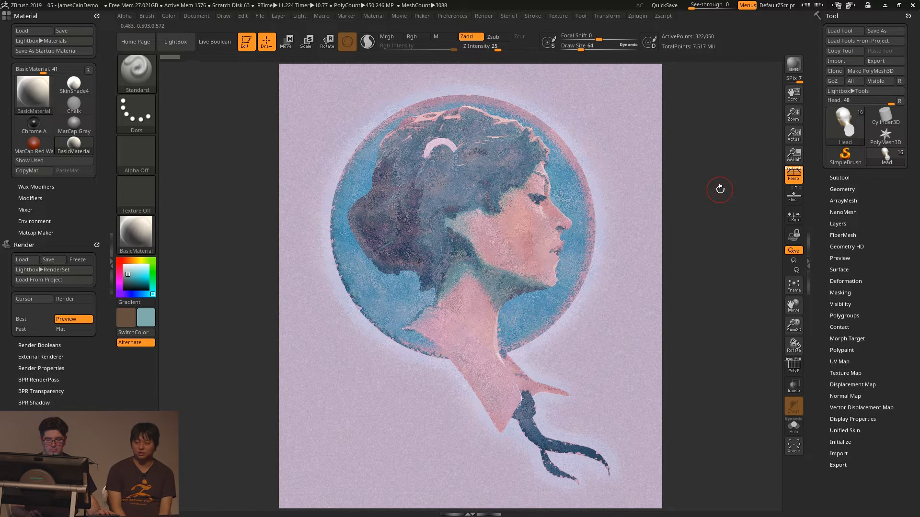
left_click(720, 190)
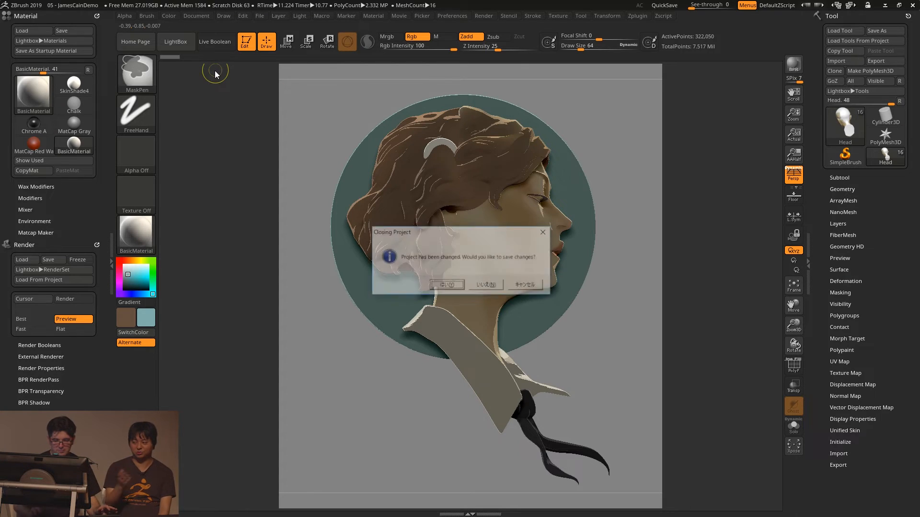
- Load the project 06 - NPR_demo without saving changes to the portrait project
left_click(488, 286)
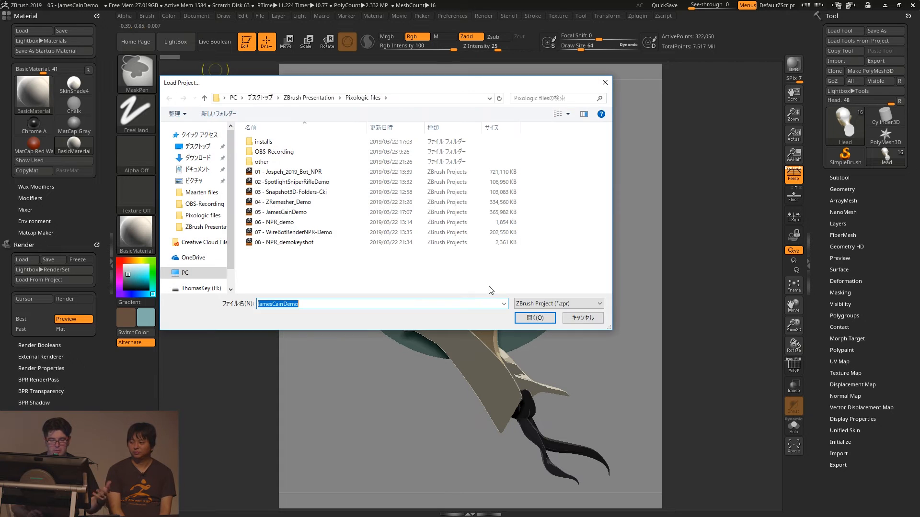
double_click(280, 222)
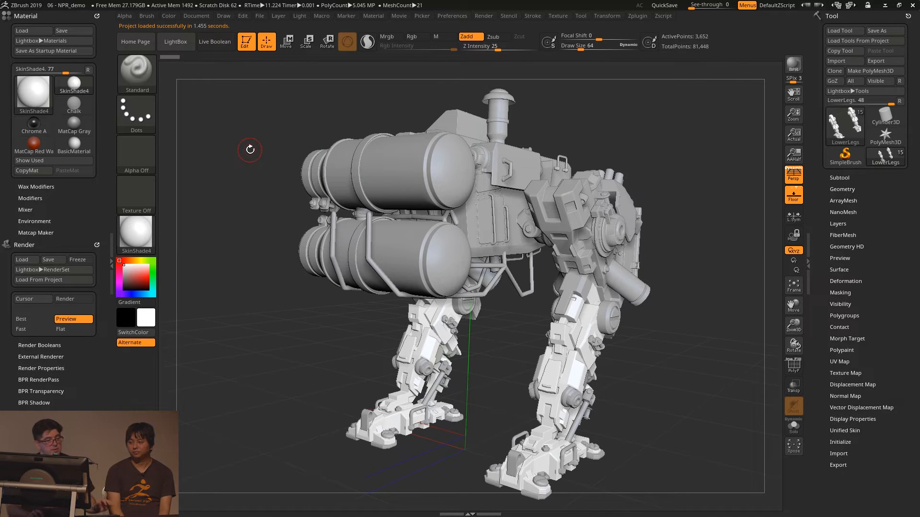
- Load the NPRShade.ZMT material from the LightBox materials, hide LightBox and view the outlined robot model
left_click(167, 41)
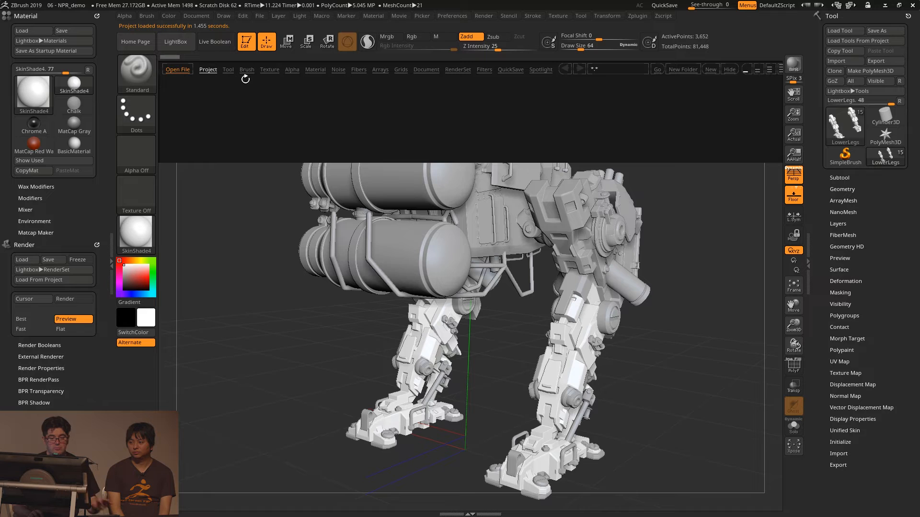
left_click(312, 68)
double_click(348, 105)
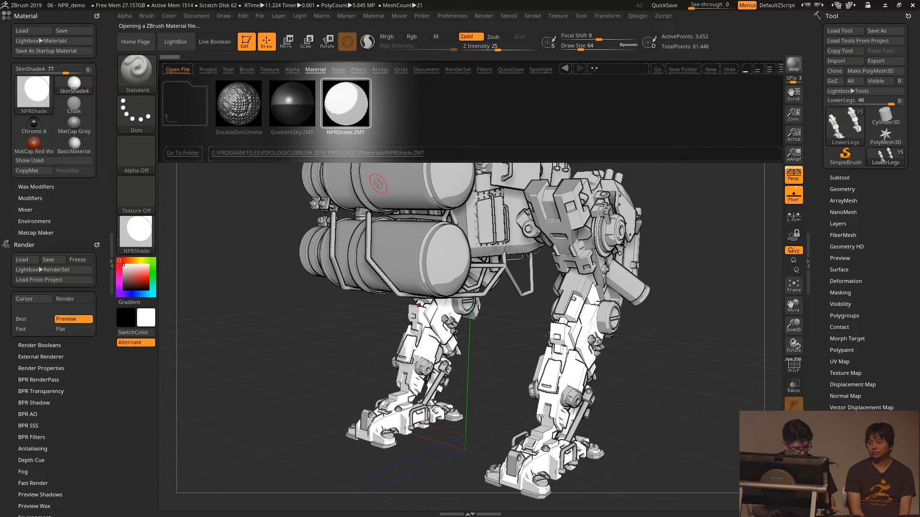
key("comma")
left_click_drag(675, 175, 657, 150)
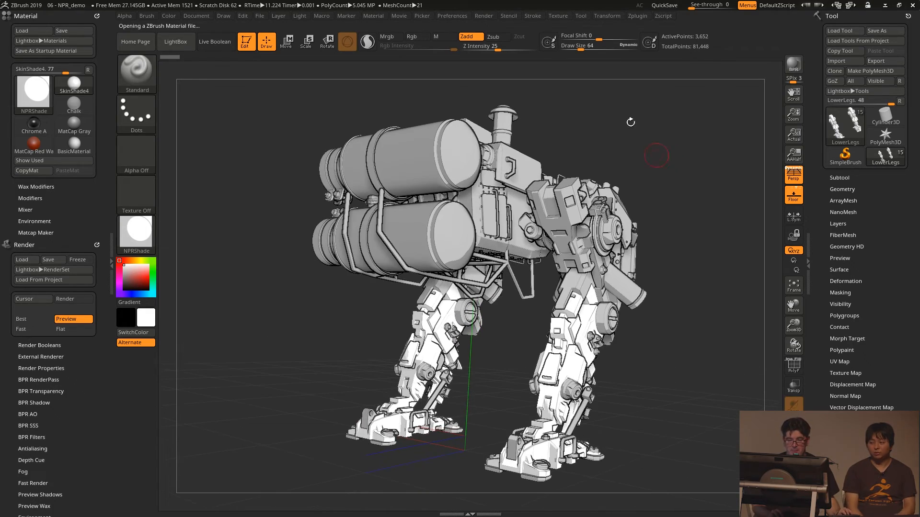
left_click(482, 15)
left_click(479, 28)
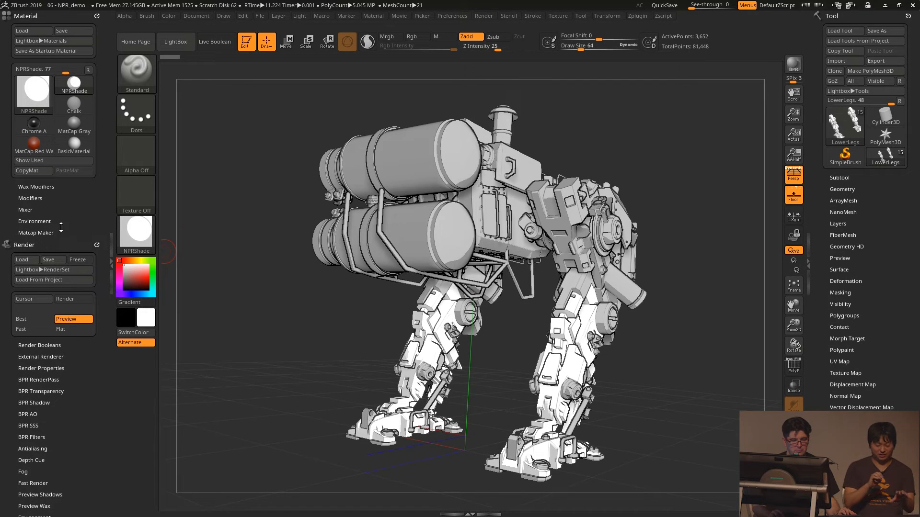
- Reset the NPRShade material's DiffuseCurve and reshape it into a hard step near the middle of the curve
left_click(31, 198)
scroll(43, 196, "down", 2)
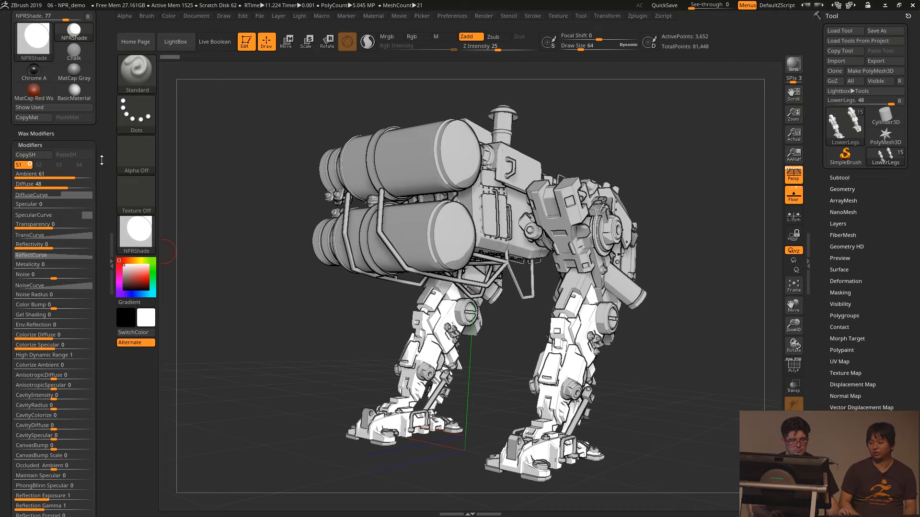
left_click(47, 195)
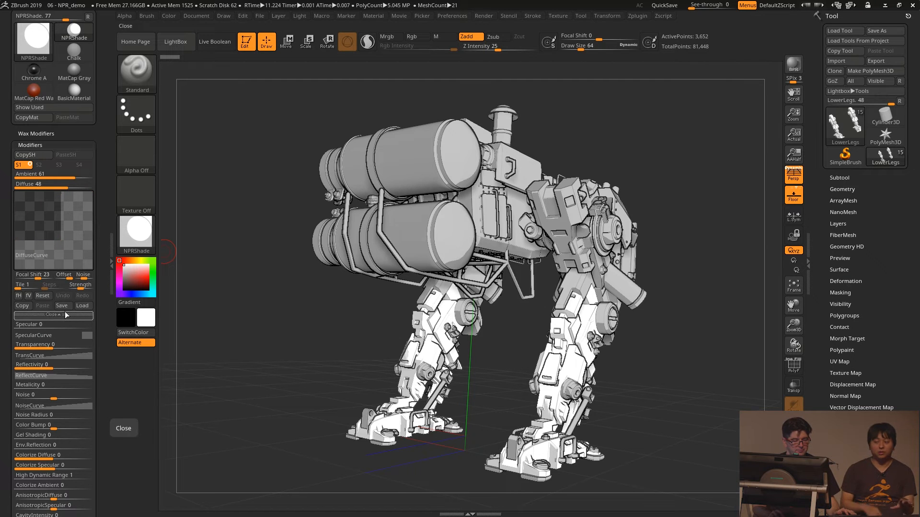
left_click(40, 297)
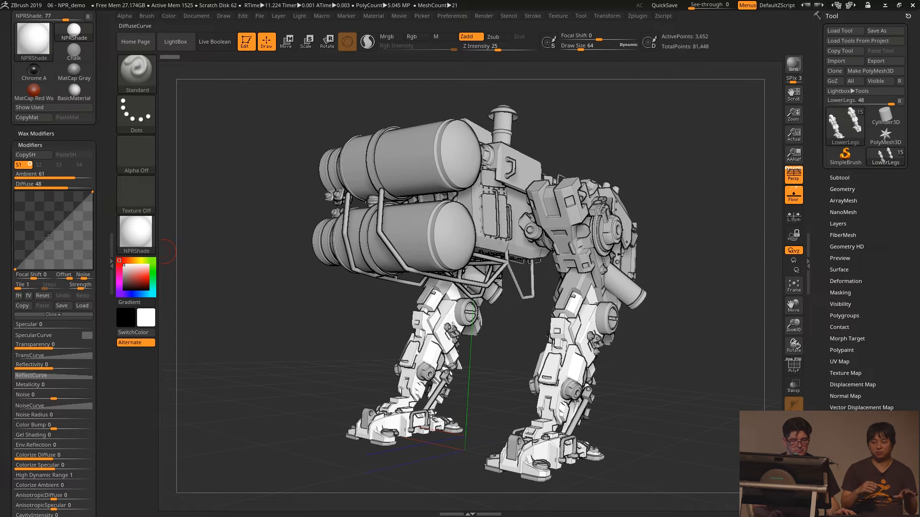
mouse_move(48, 237)
left_mouse_down()
mouse_move(16, 237)
mouse_move(14, 219)
mouse_move(57, 237)
mouse_move(99, 222)
mouse_move(55, 190)
left_mouse_up()
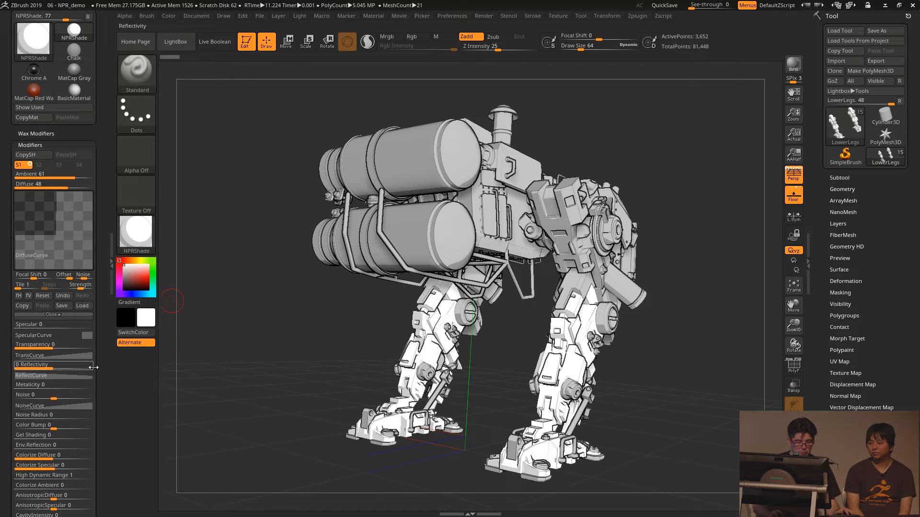
- Turn on Flat Shadow for BPR shadows in the render properties
scroll(98, 257, "down", 10)
scroll(99, 257, "down", 5)
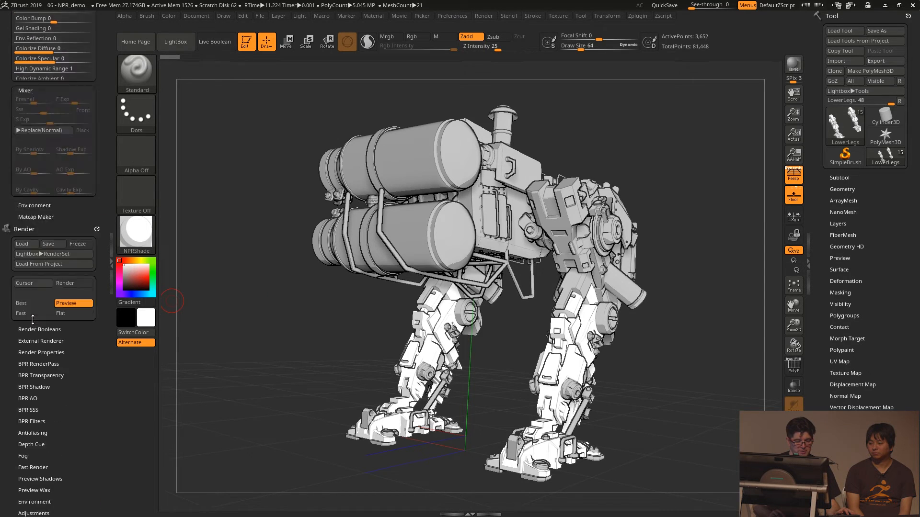
scroll(65, 352, "up", 1)
mouse_move(44, 203)
left_mouse_down()
mouse_move(16, 204)
mouse_move(48, 205)
left_mouse_up()
left_click_drag(227, 282, 275, 340)
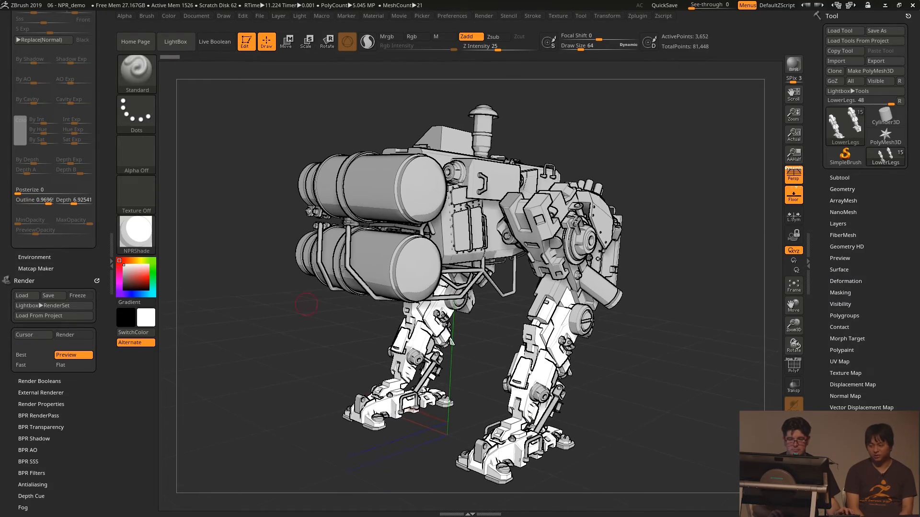
left_click(483, 16)
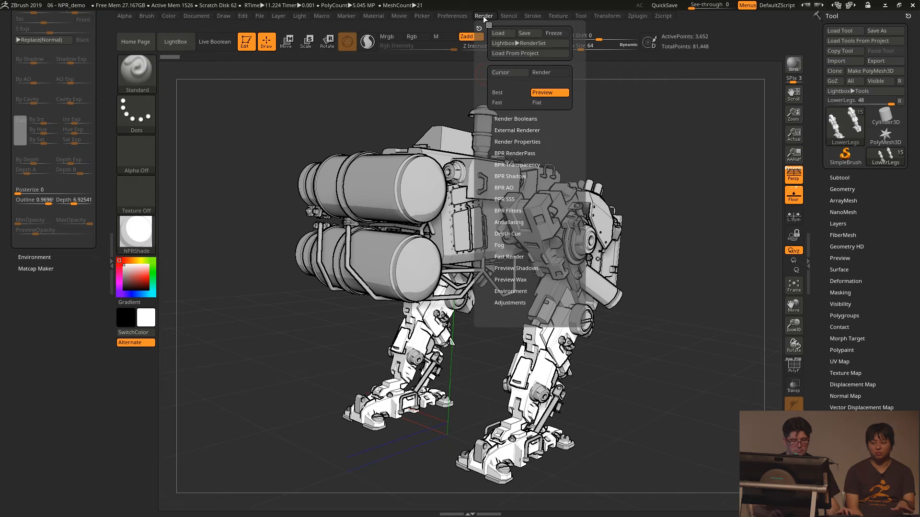
scroll(84, 341, "down", 5)
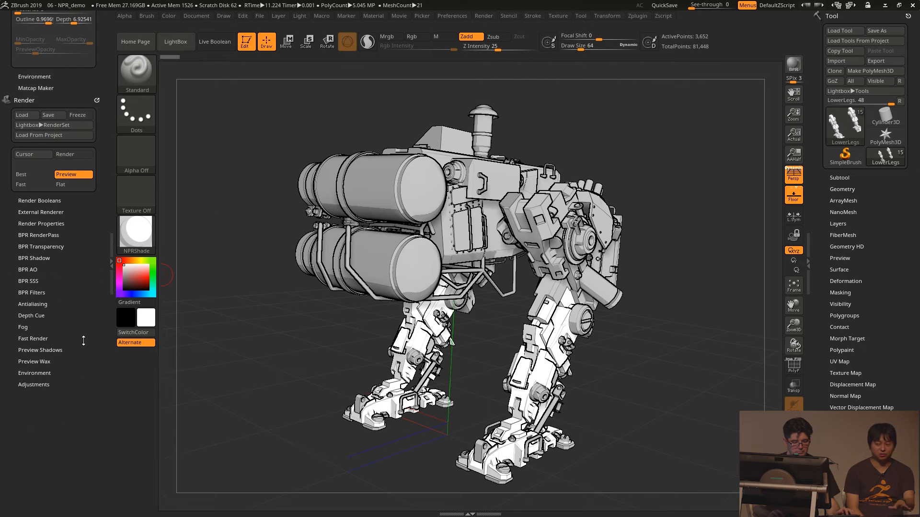
left_click(35, 224)
scroll(35, 224, "down", 5)
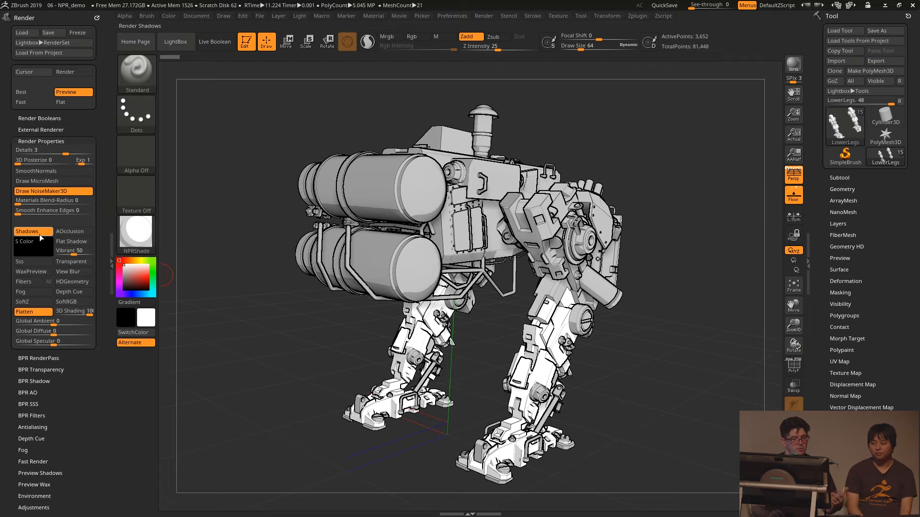
left_click(70, 242)
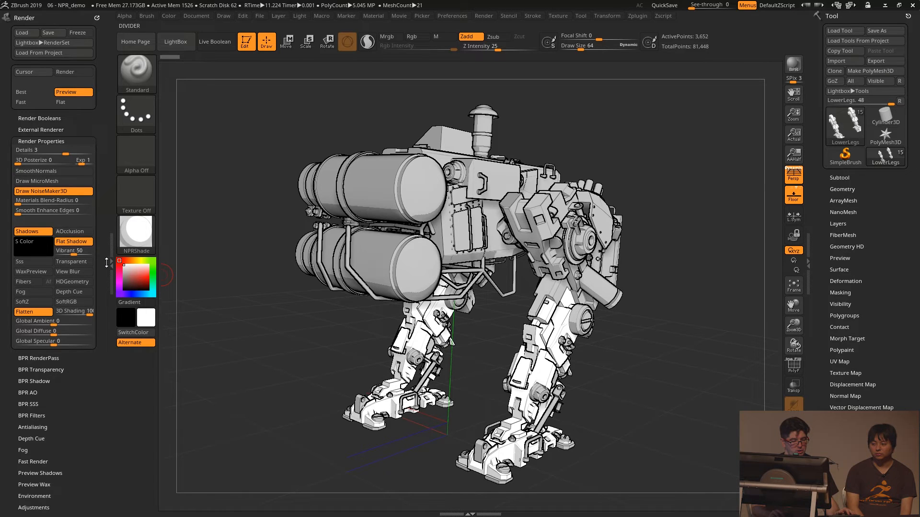
- Enable Flat Shadow and disable DeepShadow for the preview shadows, and make a BPR render of the robot
scroll(48, 347, "down", 5)
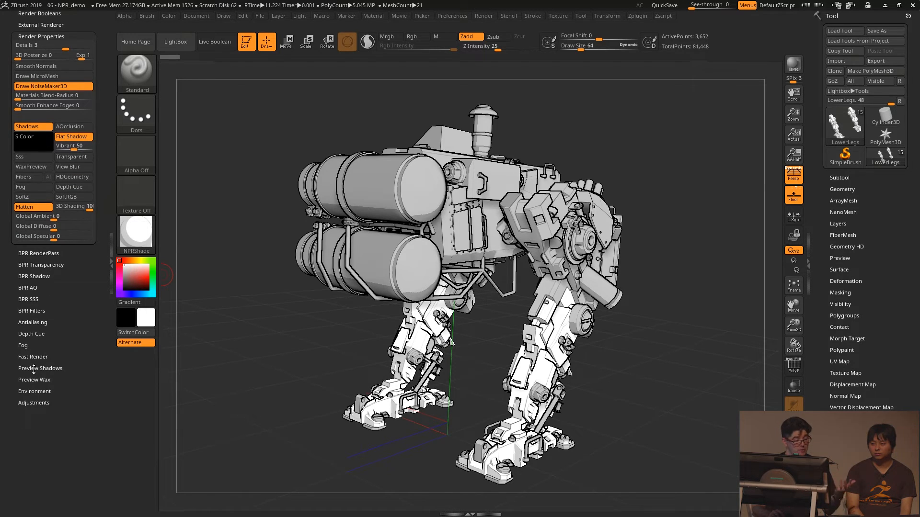
left_click(34, 369)
left_click(70, 241)
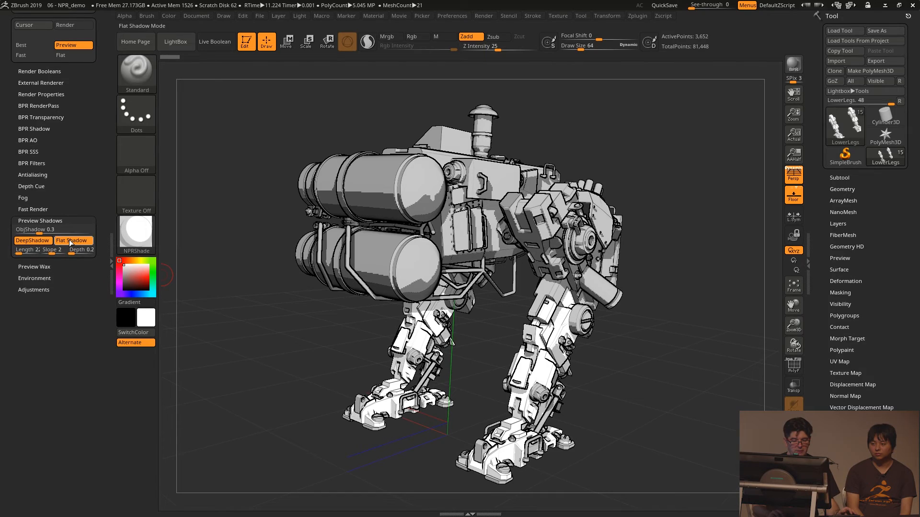
left_click(32, 241)
mouse_move(222, 280)
left_mouse_down()
mouse_move(242, 300)
mouse_move(219, 297)
mouse_move(240, 322)
mouse_move(240, 286)
left_mouse_up()
key("shift")
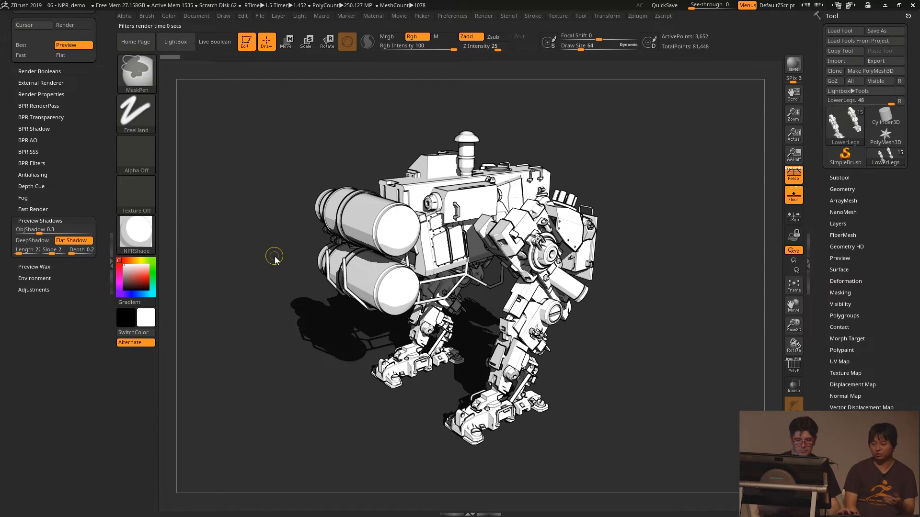
- Load the project 07 - WireBotRenderNPR-Demo without saving changes, and make a BPR render with Live Boolean on
key("ctrl+o")
left_click(496, 286)
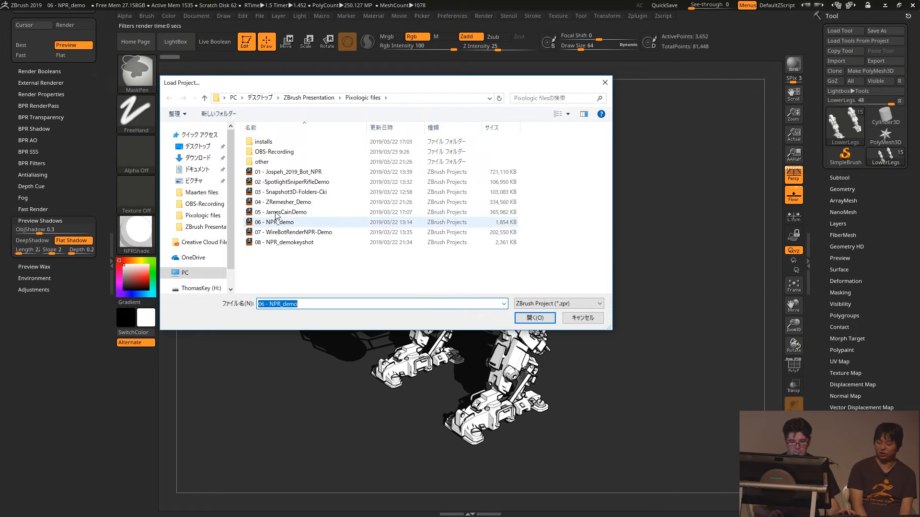
double_click(278, 235)
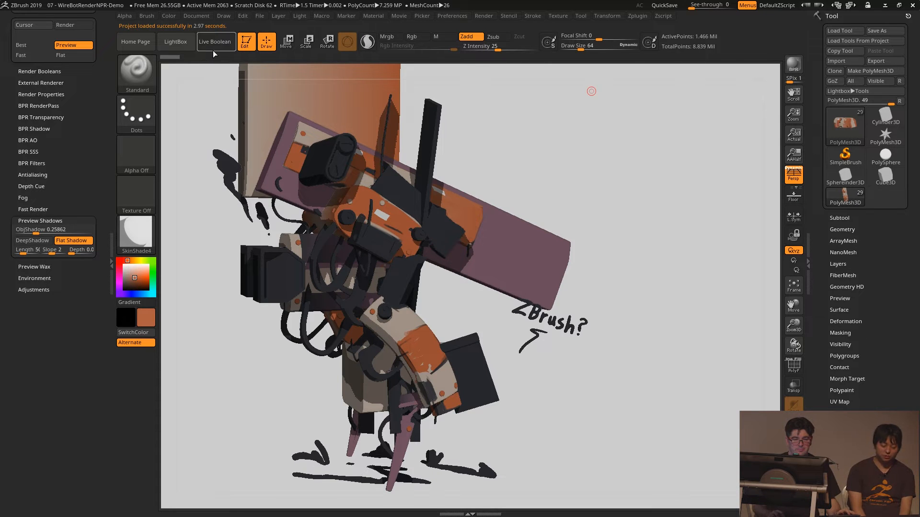
left_click(215, 48)
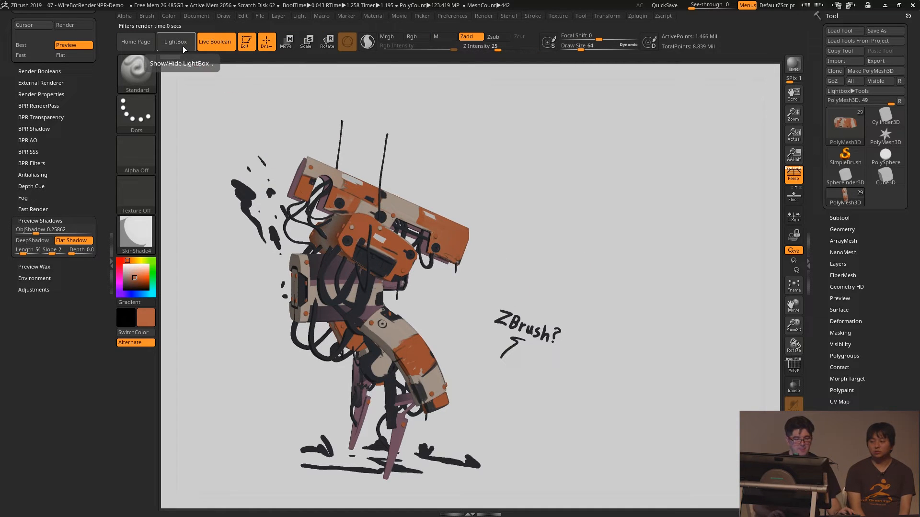
- Apply the BluePrint03.ZRP preset from the LightBox filters to the rendered robot
left_click(183, 49)
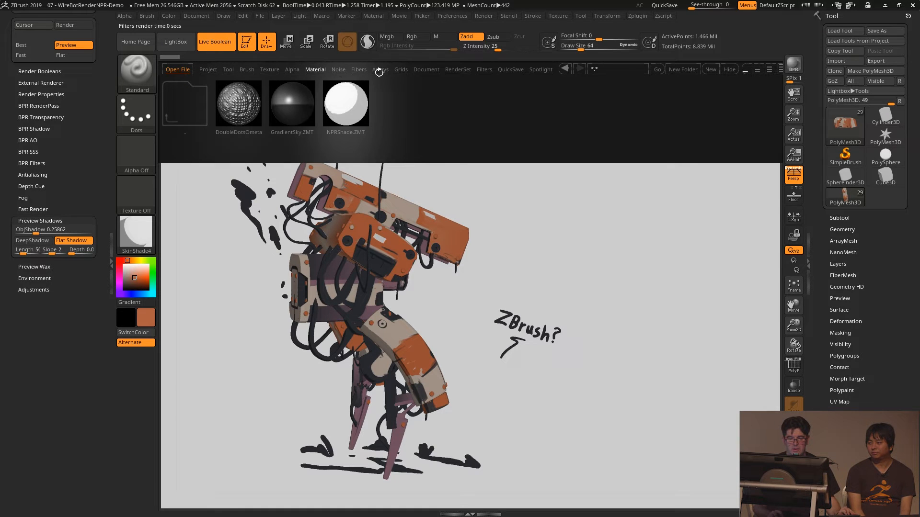
left_click(484, 70)
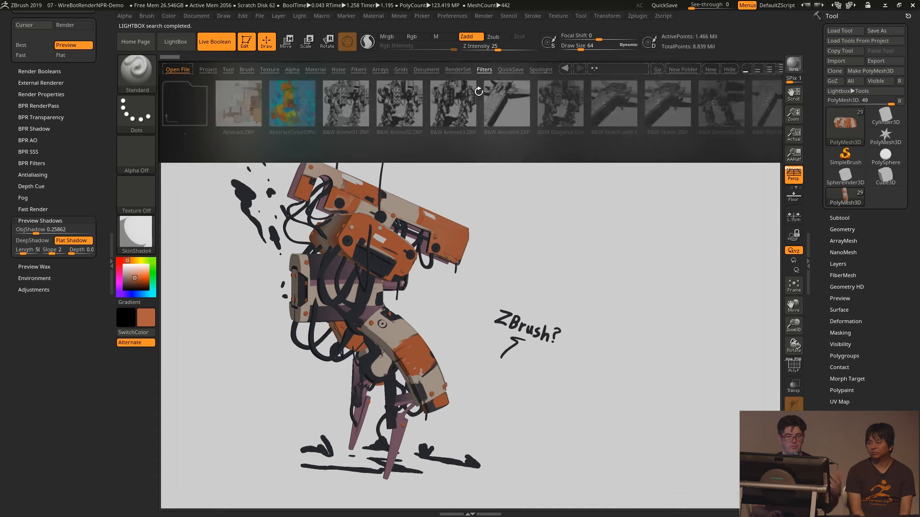
left_click_drag(552, 102, 419, 104)
left_click_drag(191, 104, 363, 103)
double_click(548, 104)
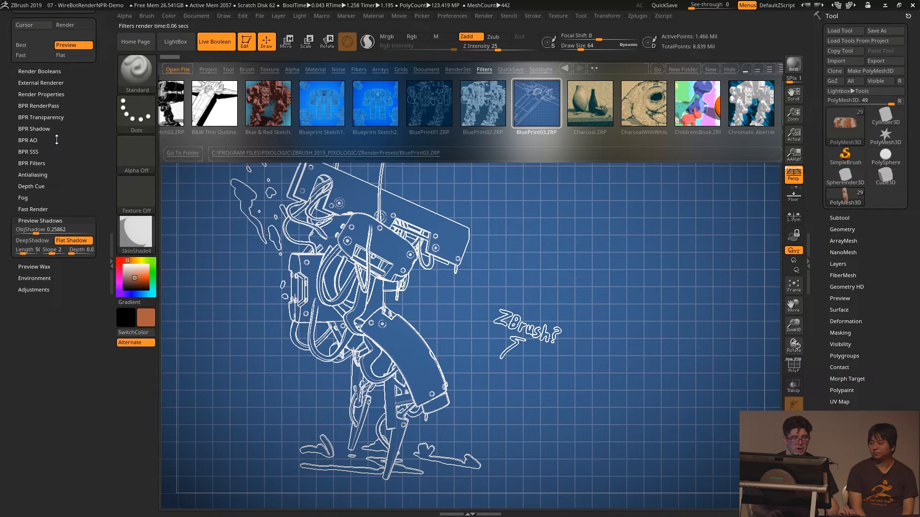
- Open the BPR Filters settings and examine the filter slots used by the BluePrint03 preset
scroll(57, 139, "up", 5)
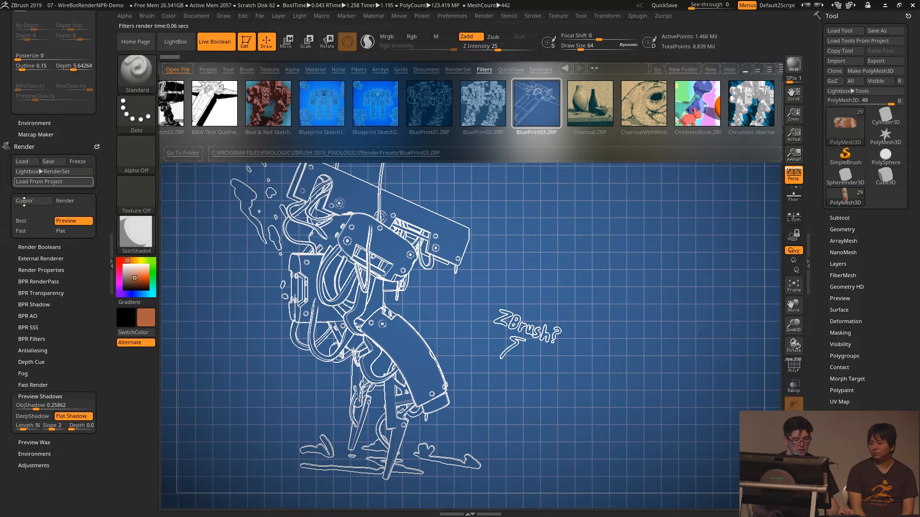
left_click_drag(51, 371, 51, 367)
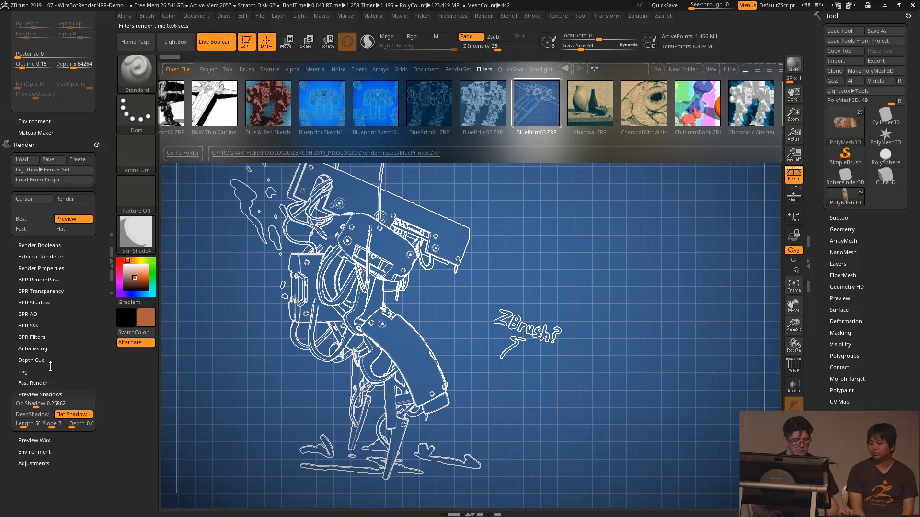
left_click(31, 338)
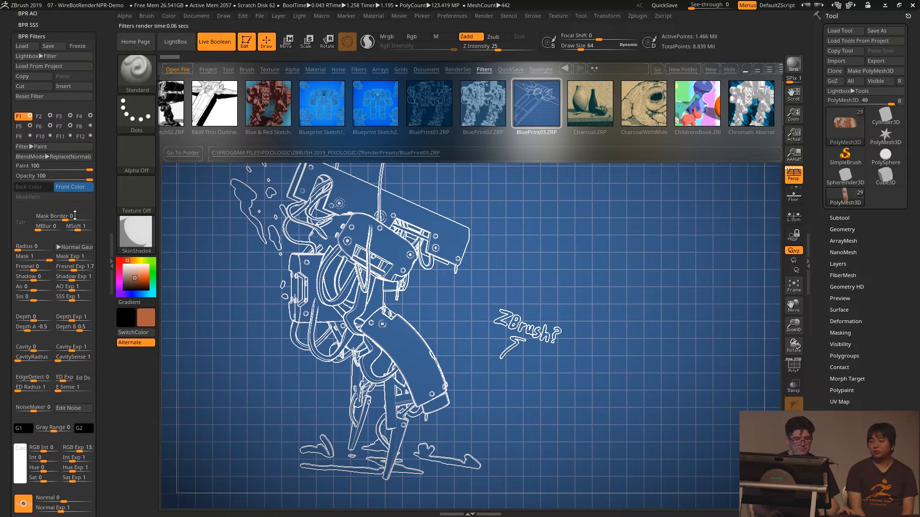
scroll(63, 144, "up", 3)
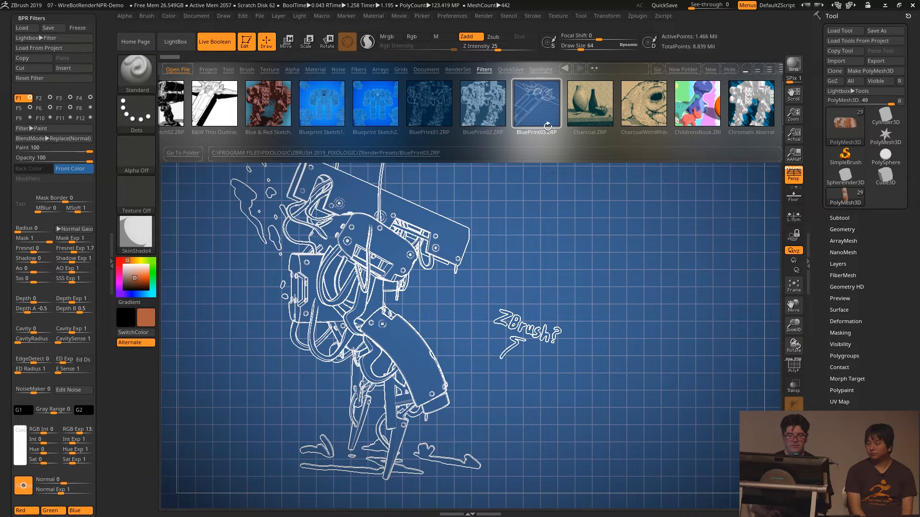
- Try the Chromatic Aberration Square Sketch02.ZRP filter preset, replace it with ColorShatter.ZRP, and hide LightBox
left_click_drag(554, 111, 412, 123)
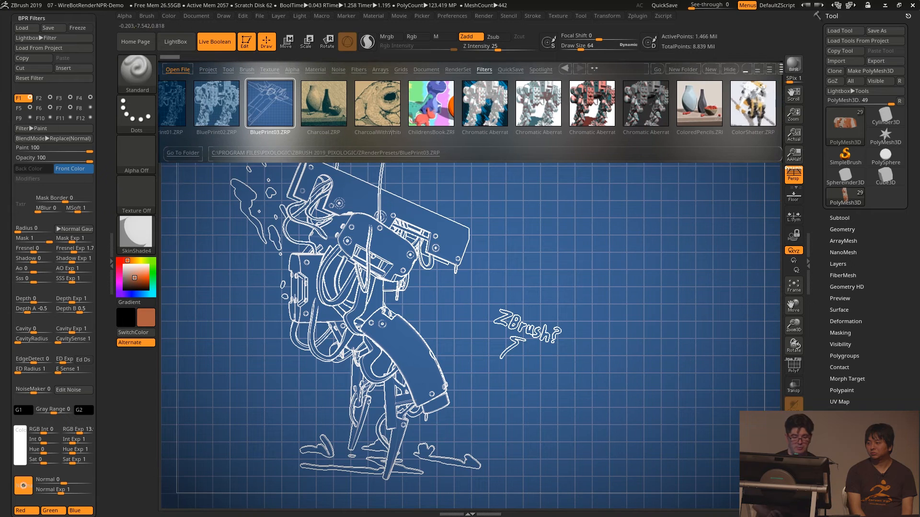
double_click(592, 103)
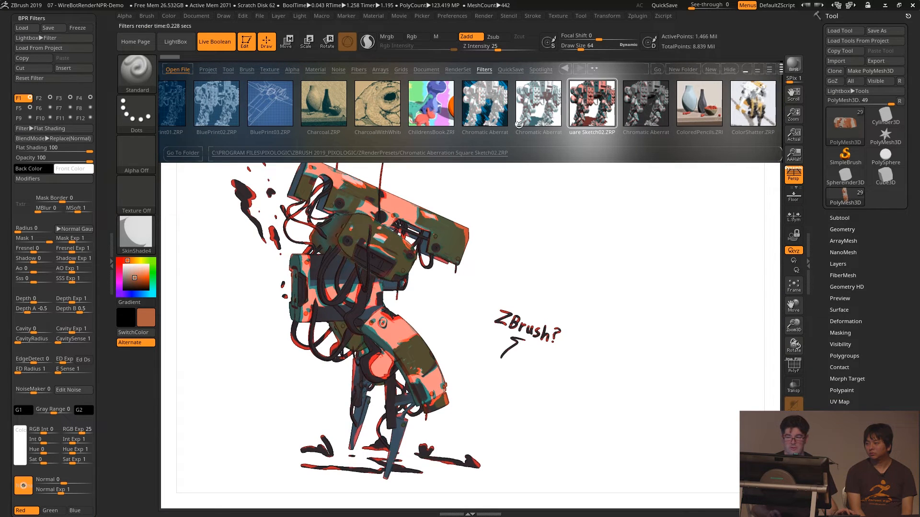
double_click(744, 106)
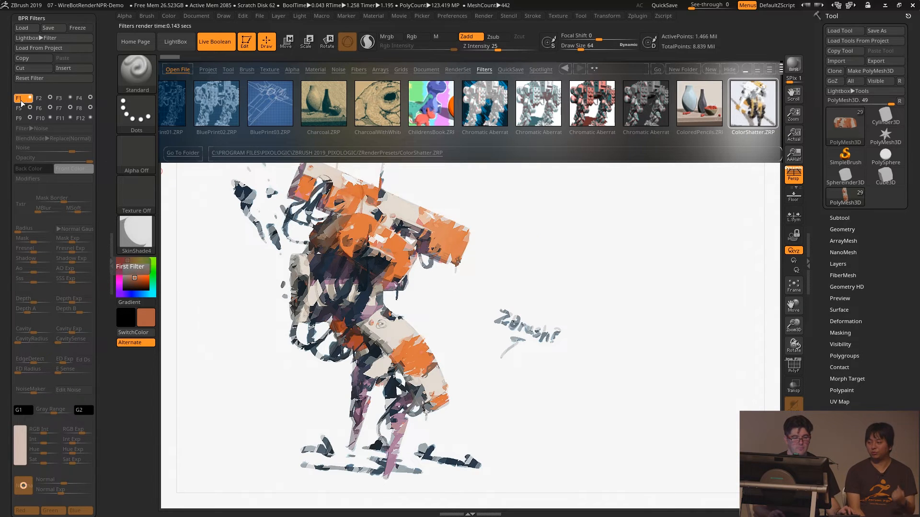
key("comma")
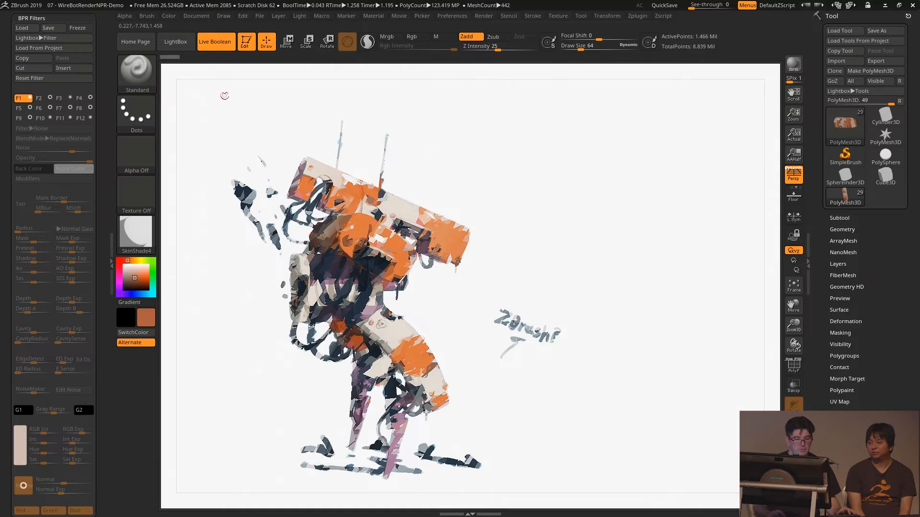
- Review filters F2 to F4 and switch the F4 Orton filter off and on to compare its effect
left_click(39, 98)
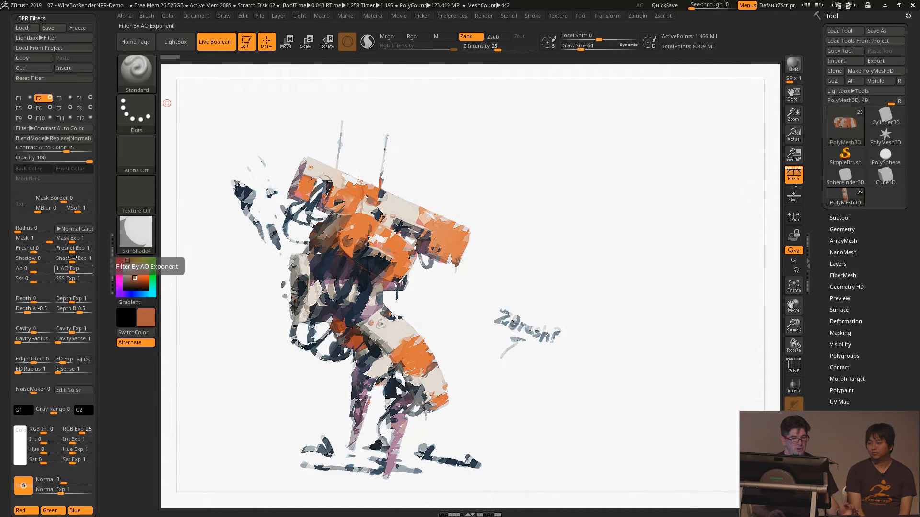
left_click(59, 99)
left_click(80, 99)
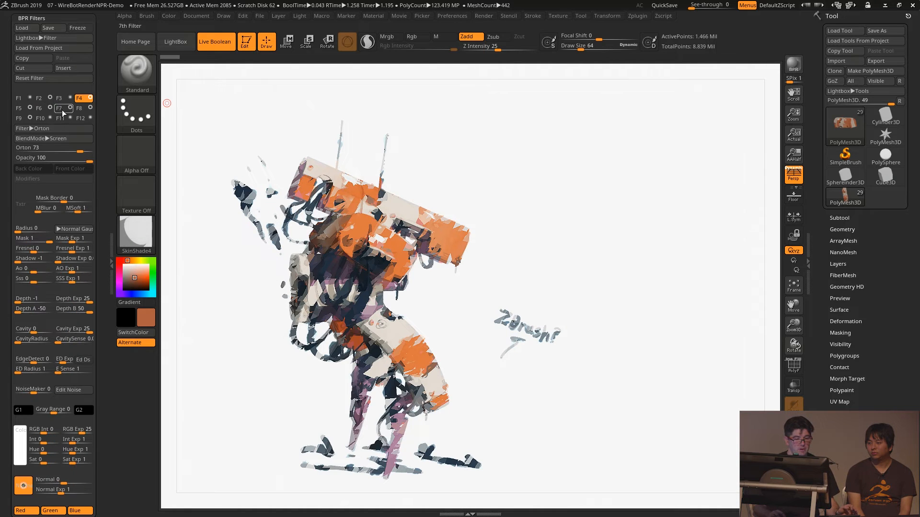
left_click(91, 98)
left_click(91, 99)
left_click(91, 98)
left_click(91, 98)
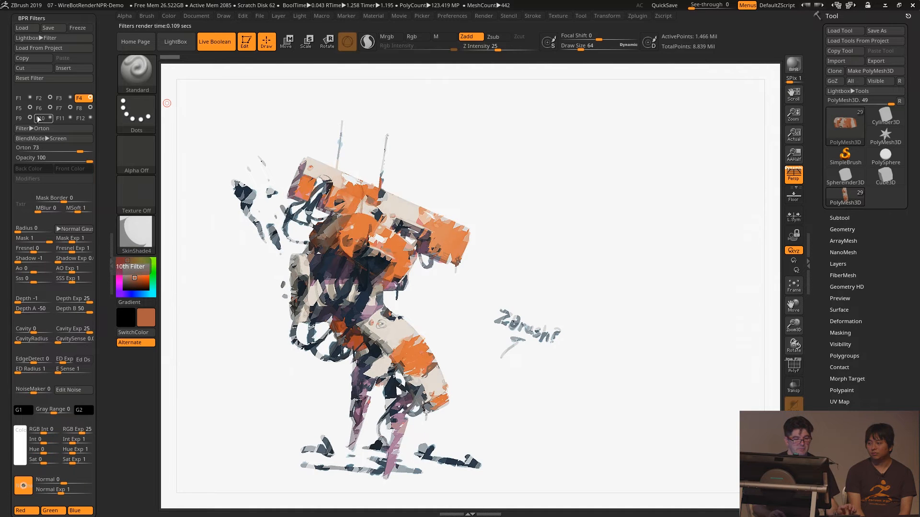
- Switch the F5 Displace filter off and back on to compare its effect on the render
left_click(19, 109)
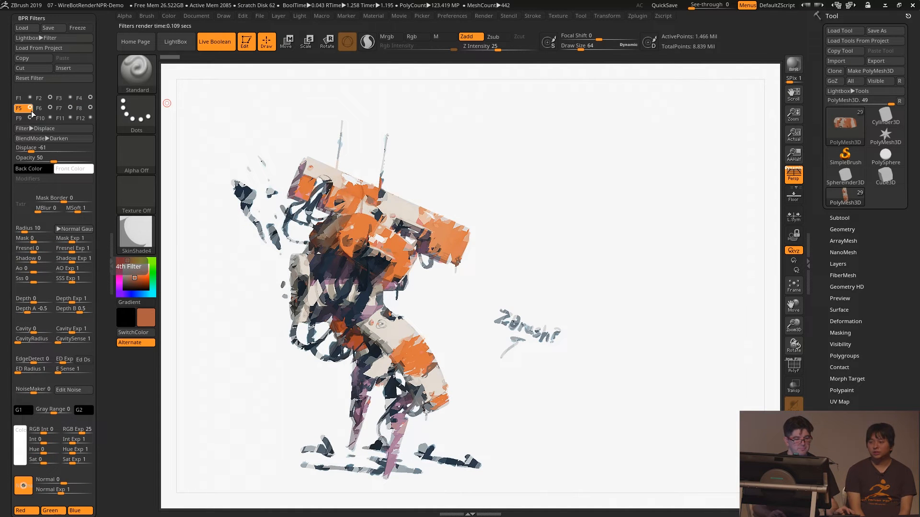
left_click(31, 110)
left_click(31, 109)
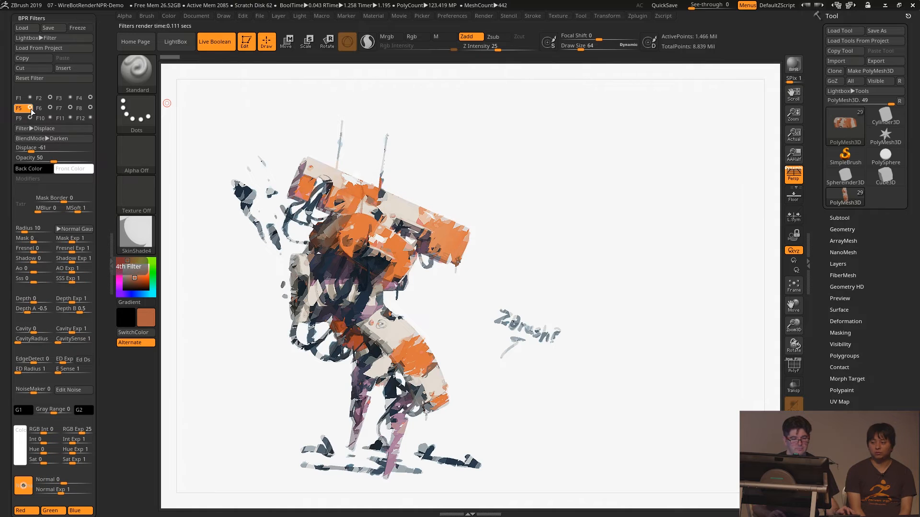
- Toggle the F6 Overpaint Color filter to compare the render with and without it, leaving it on
left_click(39, 109)
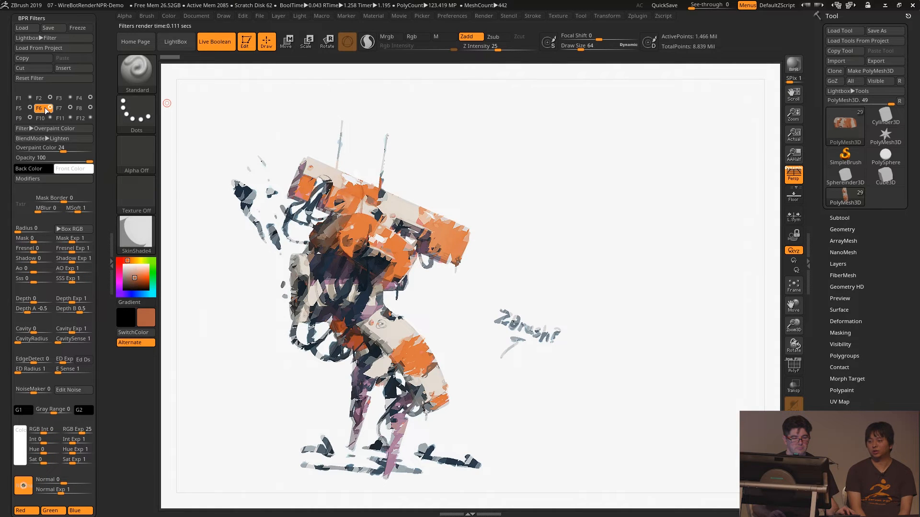
left_click(51, 107)
left_click(51, 107)
left_click(51, 107)
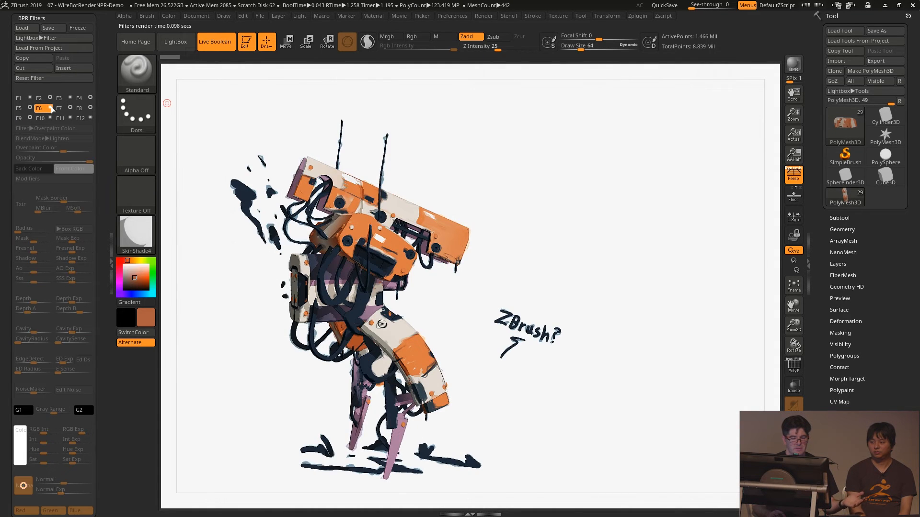
left_click(50, 108)
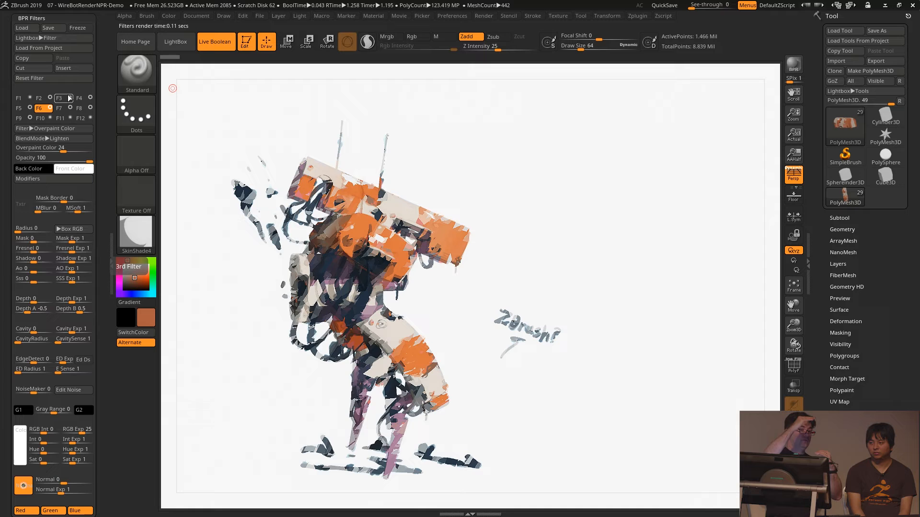
- Load the project 06 - NPR_demo without saving changes, and make a BPR render of the robot with LightBox hidden
left_click(175, 42)
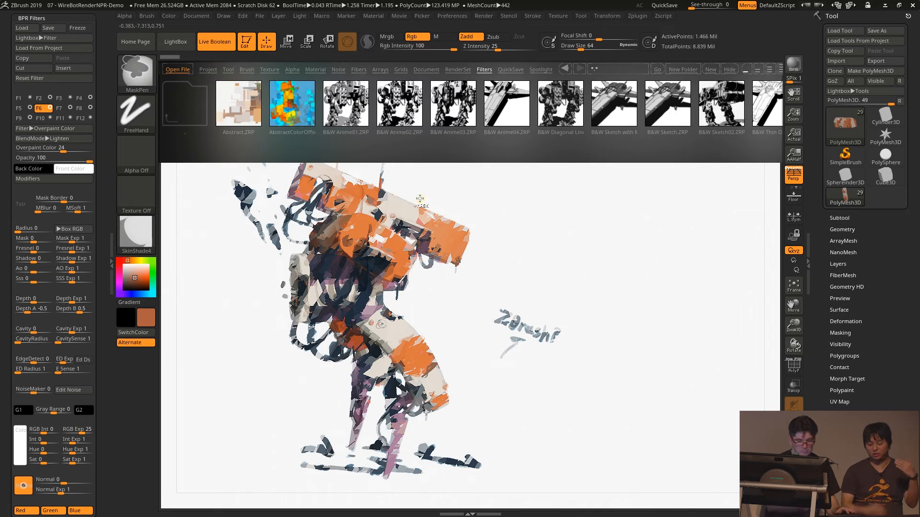
key("ctrl+o")
left_click(442, 286)
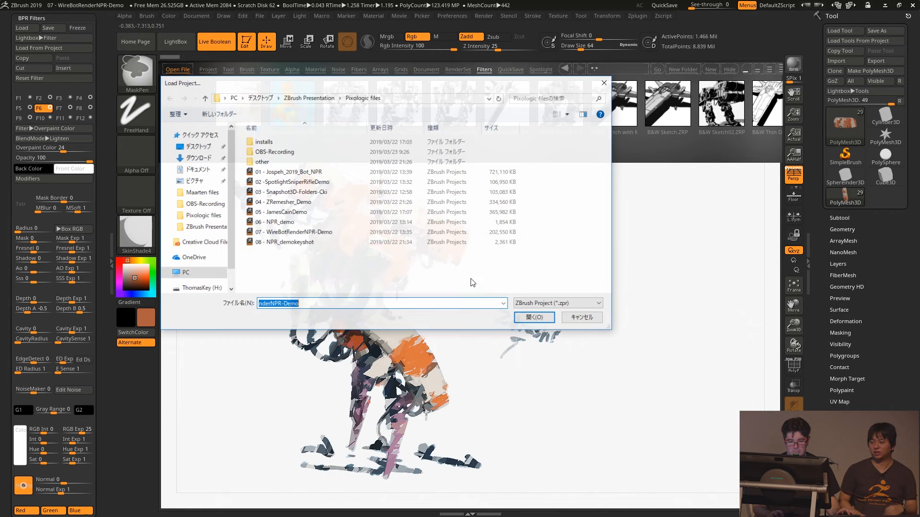
double_click(285, 223)
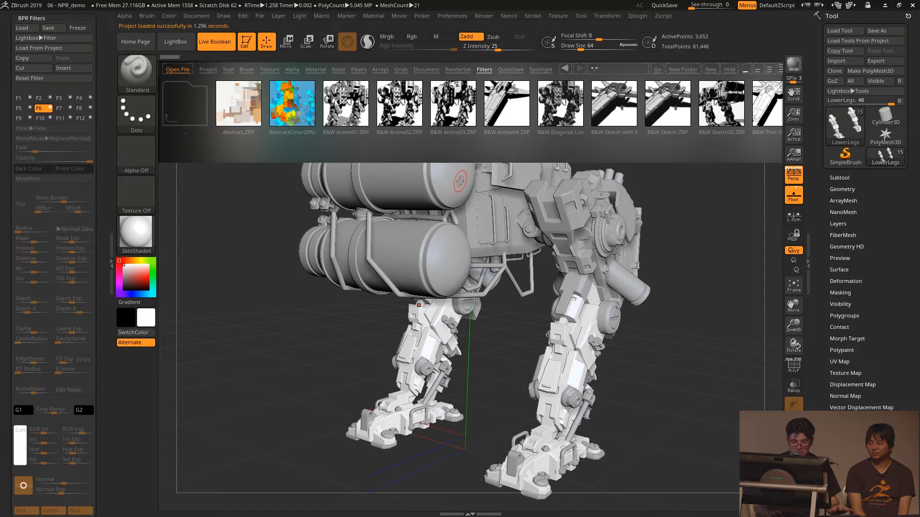
key("comma")
key("shift+r")
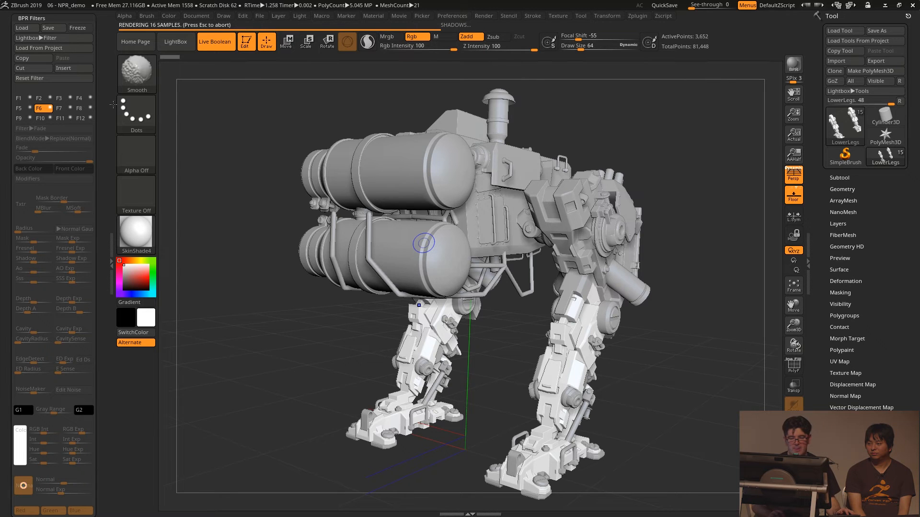
- Turn on filter F1 as an Outline Edge filter and set its strength to -100
left_click(29, 100)
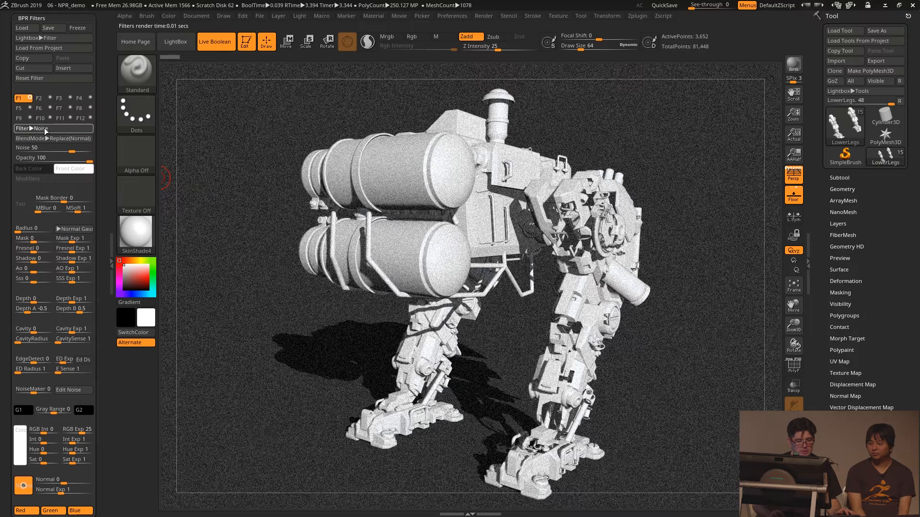
left_click(44, 128)
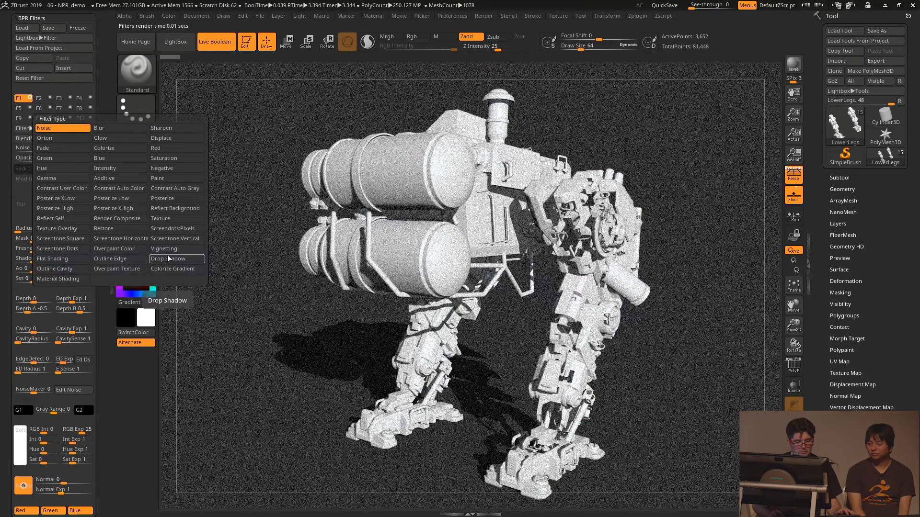
left_click(120, 259)
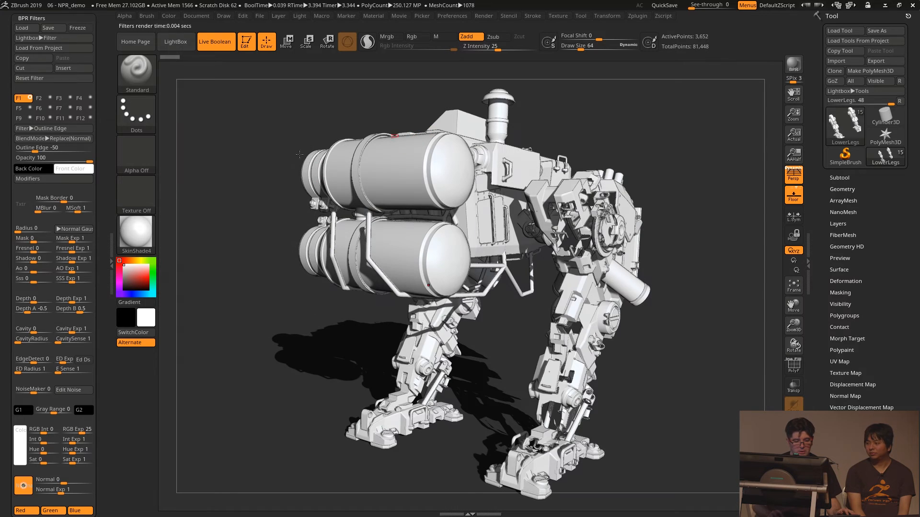
left_click_drag(35, 150, 17, 150)
- Change the document background colour to light grey and make a new BPR render of the robot
left_click(227, 16)
left_click(227, 17)
left_click(227, 17)
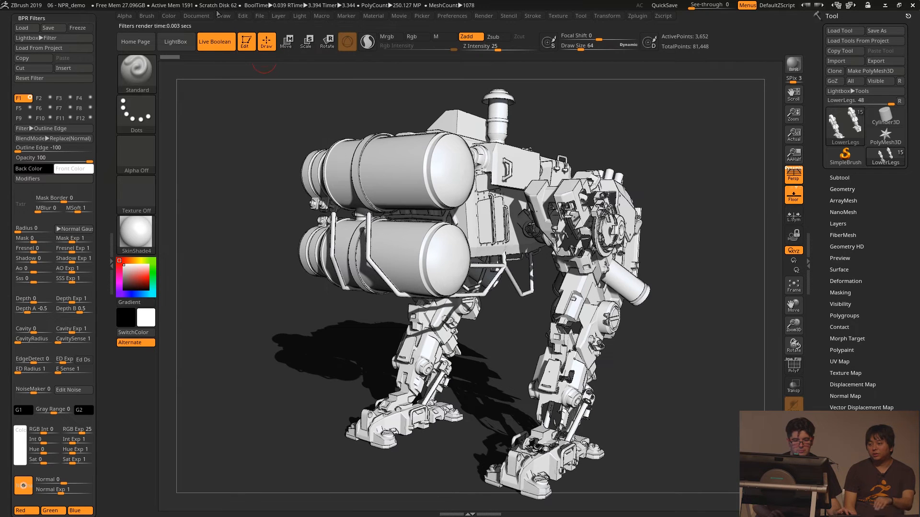
left_click(197, 16)
left_click_drag(149, 212, 127, 235)
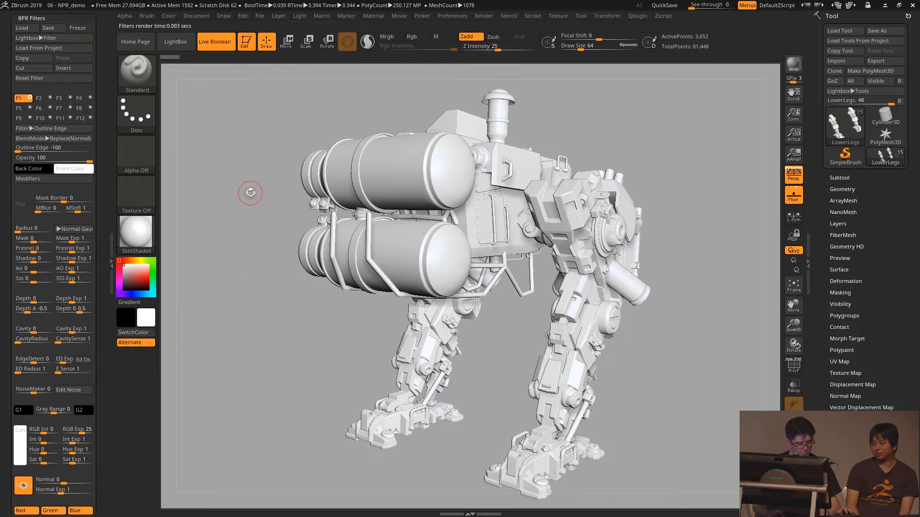
key("shift+r")
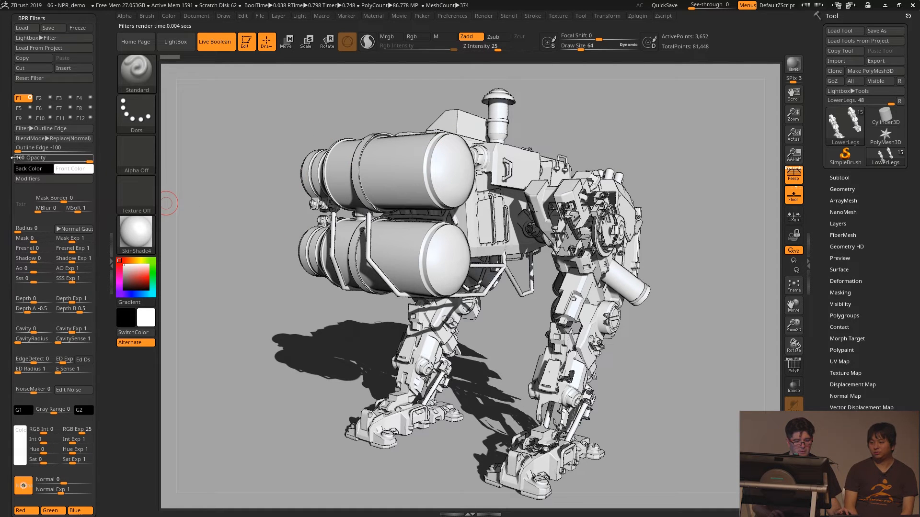
left_click(29, 182)
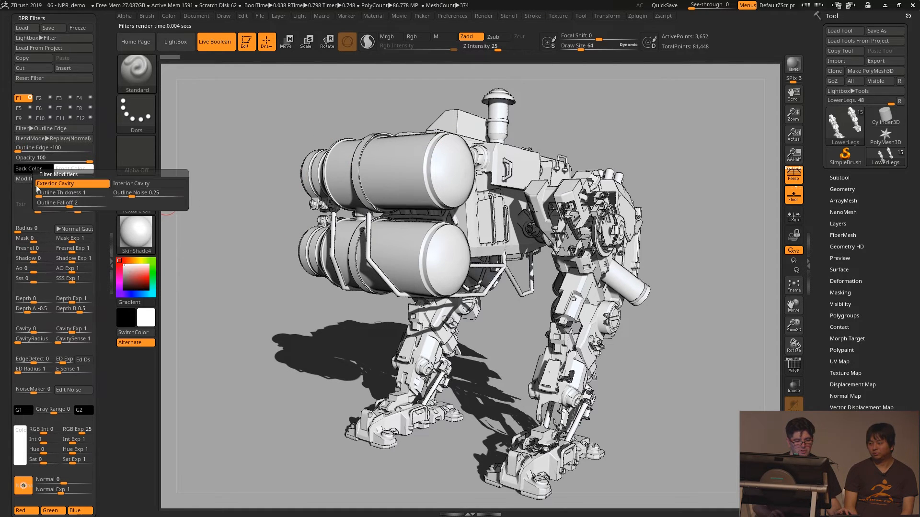
- Turn on filter F2 as a Displace filter with strength 17 and radius 3
left_click(40, 98)
left_click(50, 129)
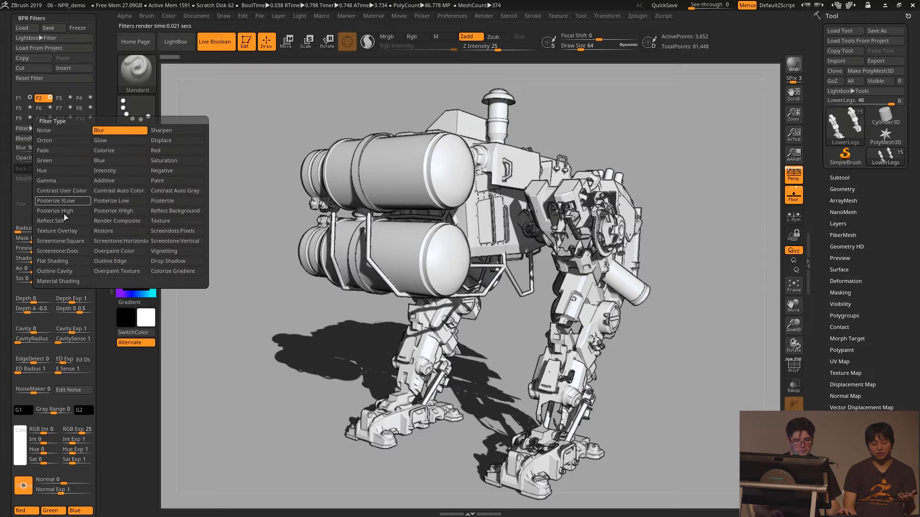
left_click(172, 140)
left_click_drag(51, 145, 28, 148)
left_click_drag(18, 230, 21, 230)
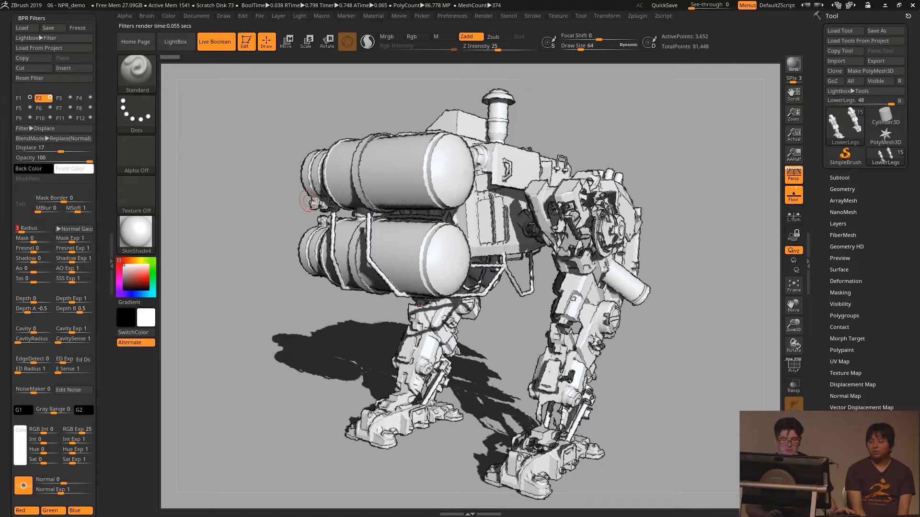
- Set the F2 Displace filter's blend mode to Darken, its strength to 20 and its opacity to 73
left_click(61, 139)
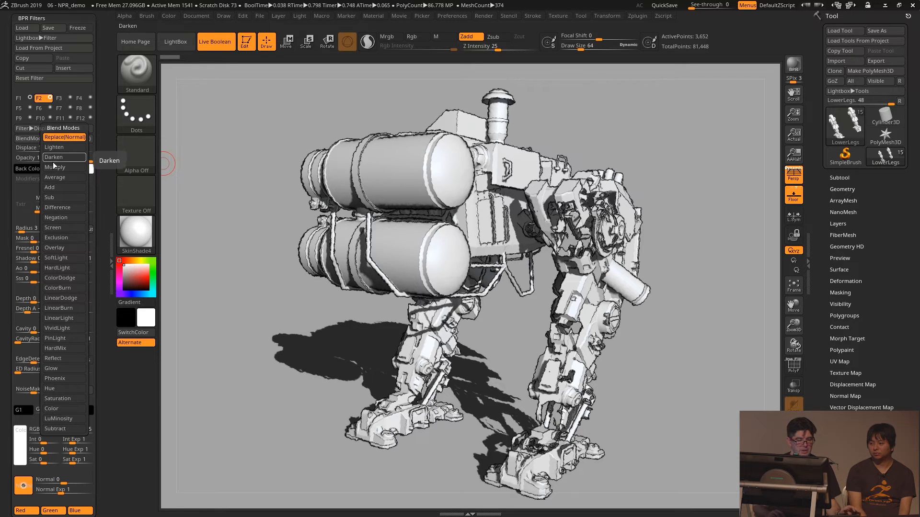
left_click(59, 157)
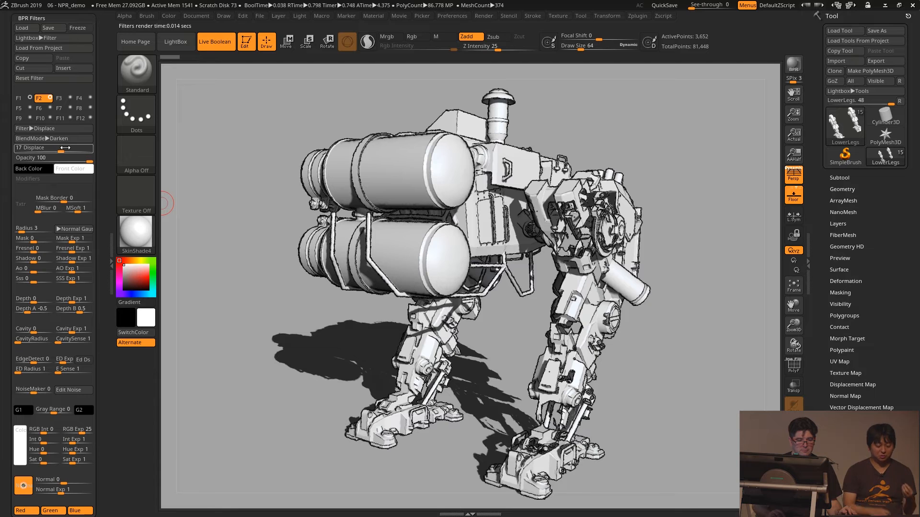
left_click_drag(59, 151, 70, 154)
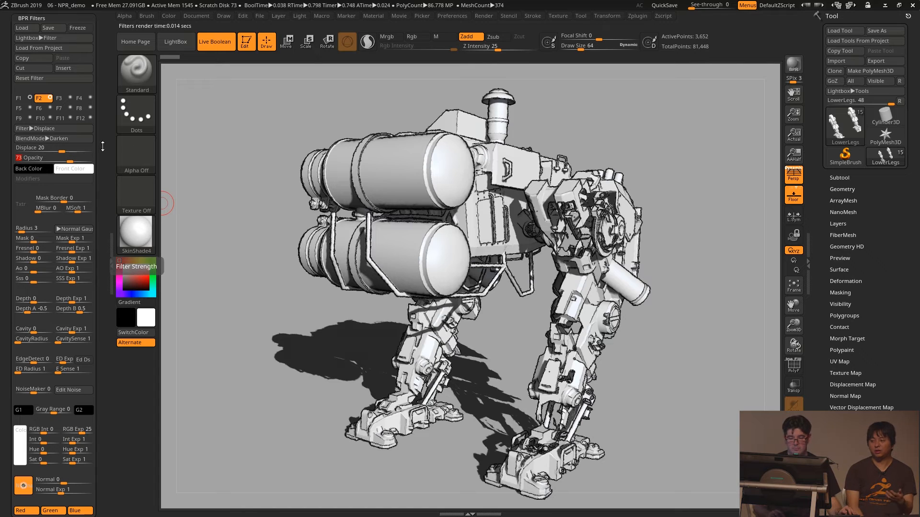
- Turn on filter F3 as a Screentone:Dots filter and set its strength to 17
left_click(59, 98)
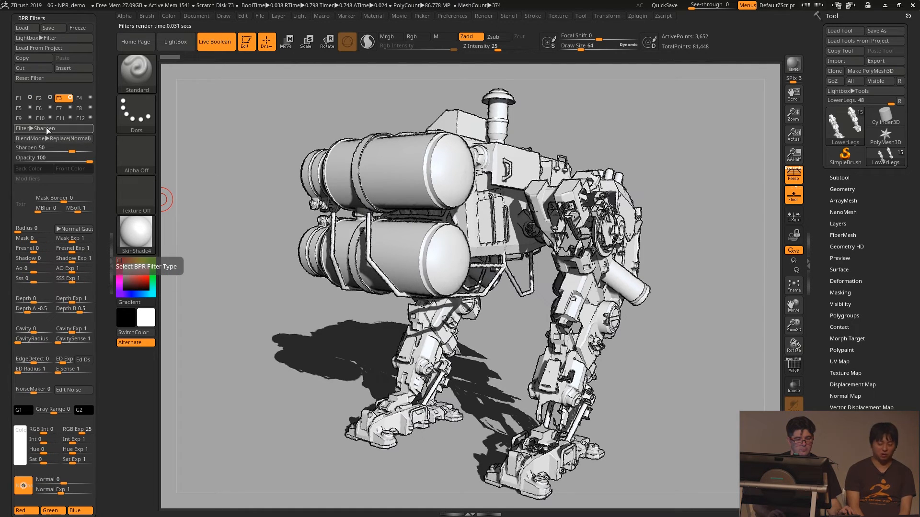
left_click(48, 129)
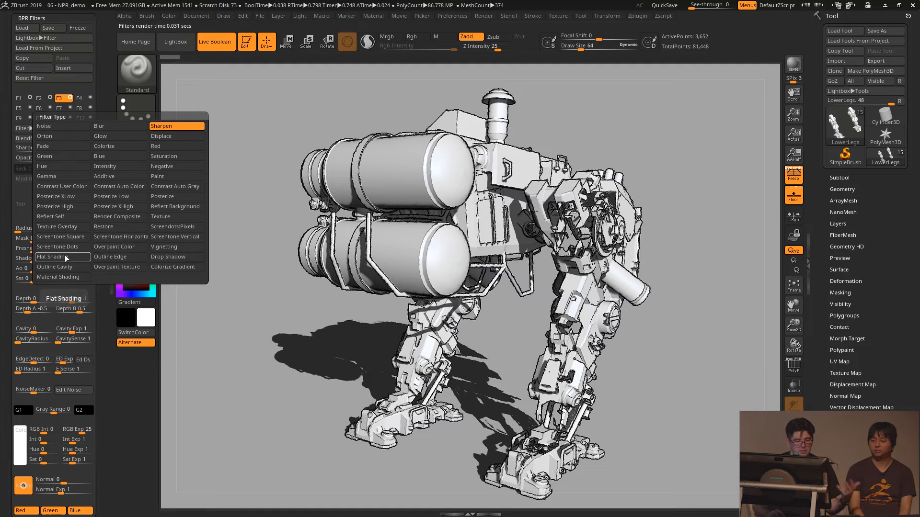
left_click(67, 248)
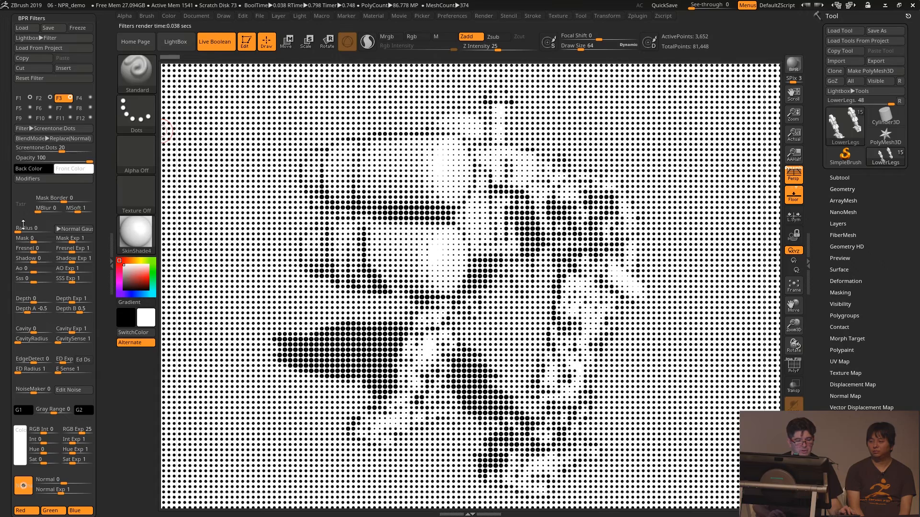
left_click_drag(52, 148, 50, 151)
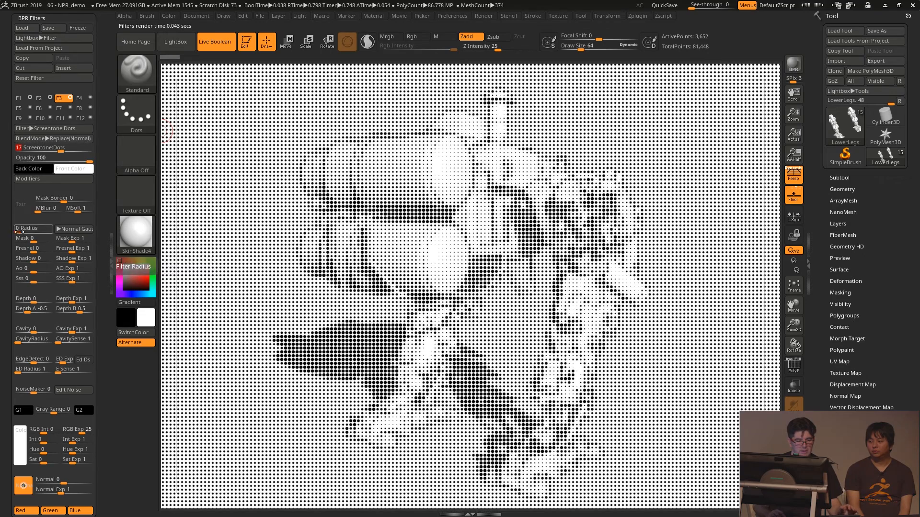
- Limit the F3 dots to the cast shadow with Mask -1 and Shadow 1, using a dark red front colour
left_click_drag(29, 238, 10, 240)
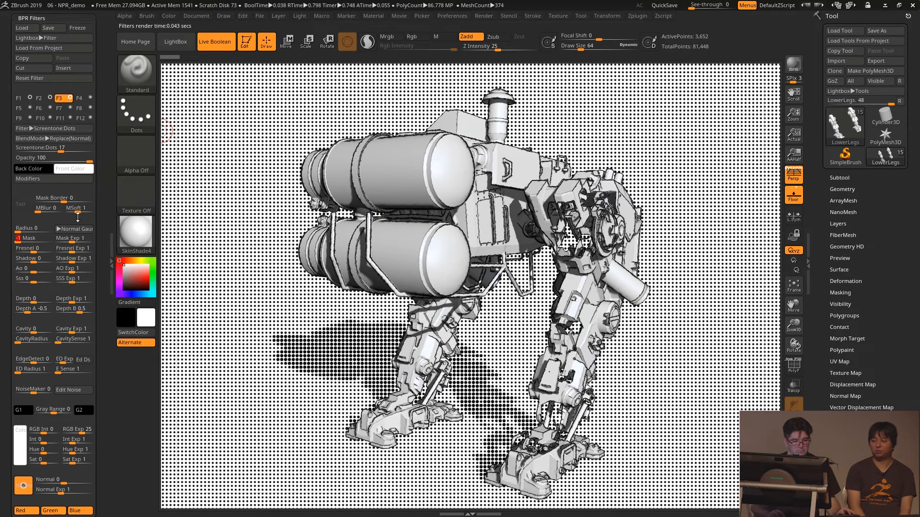
left_click(80, 165)
left_click(87, 185)
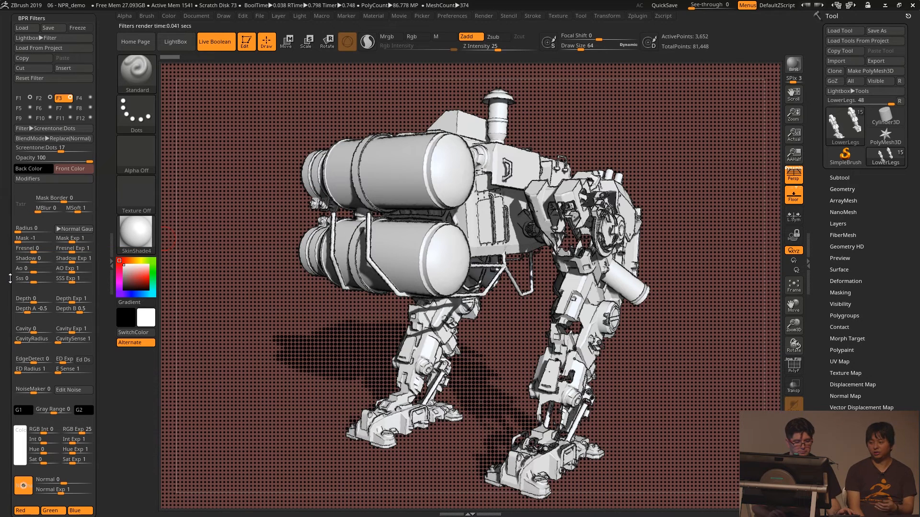
left_click(31, 261)
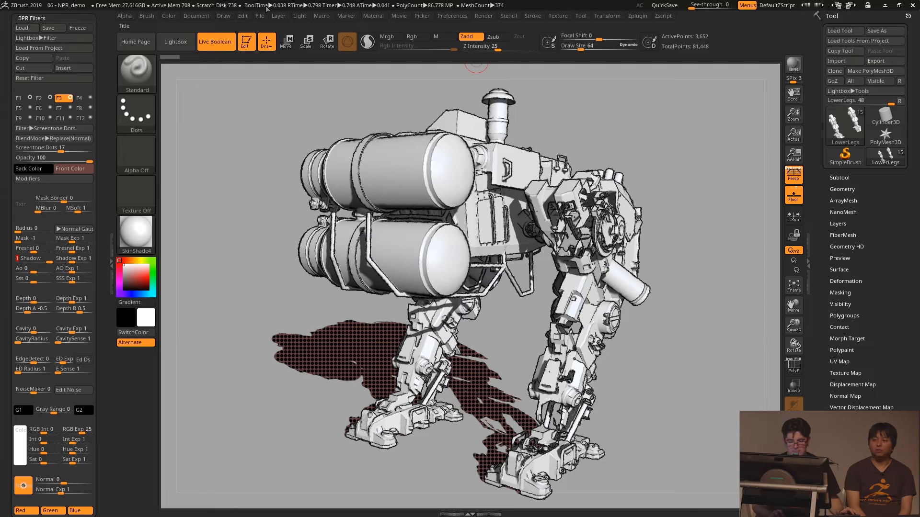
- Load the project 08 - NPR_demokeyshot without saving changes and make a BPR render of the robot
key("ctrl")
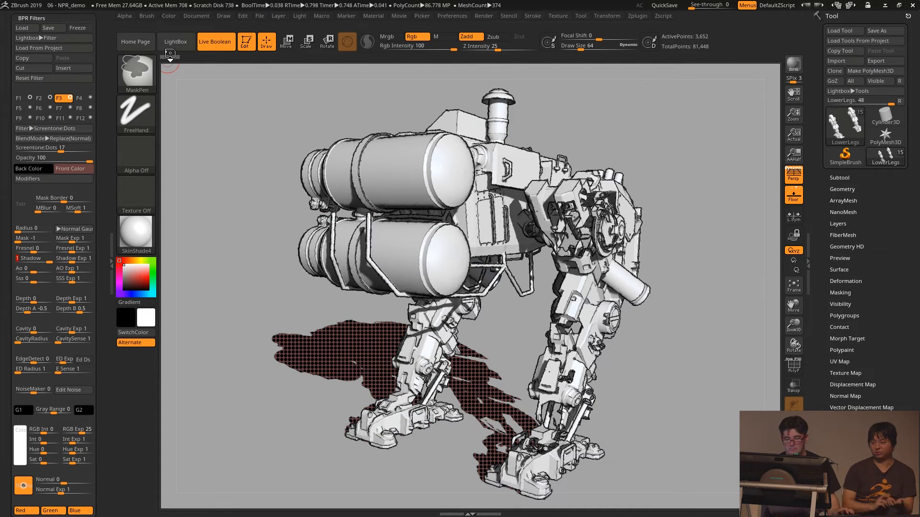
key("ctrl+o")
left_click(485, 286)
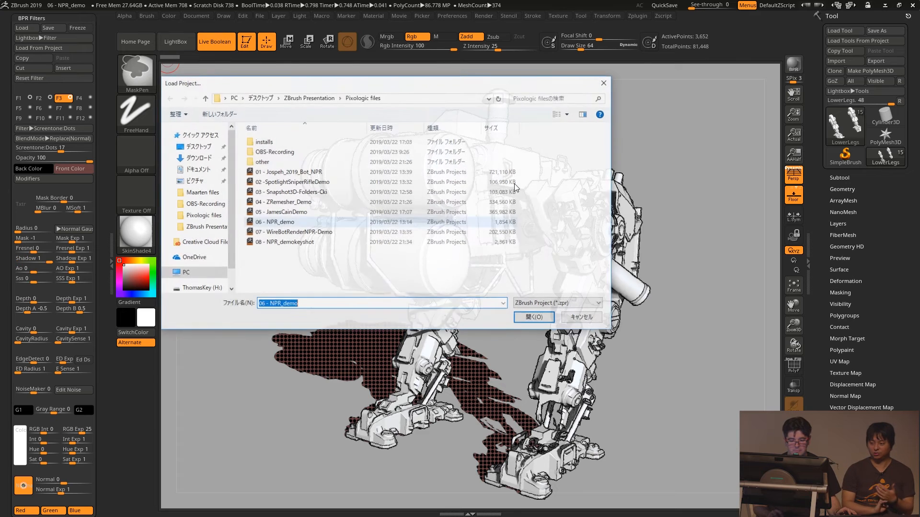
key("Escape")
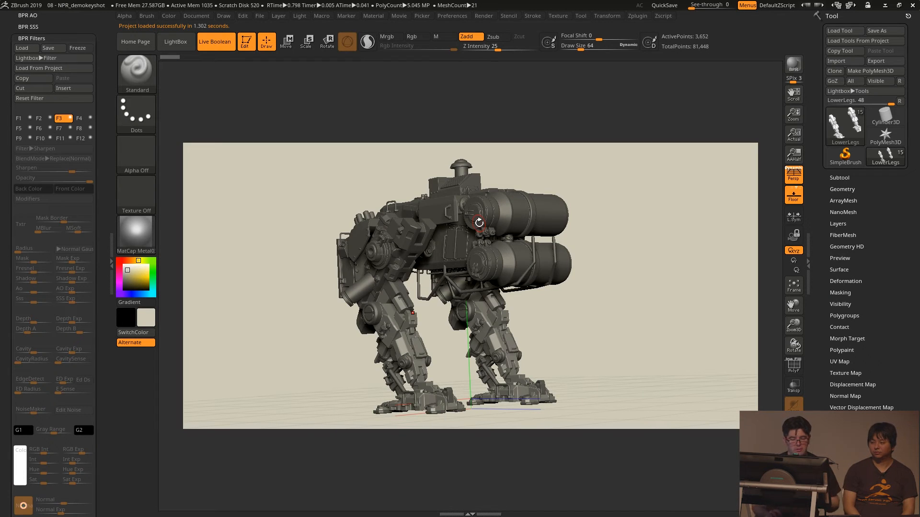
key("shift+r")
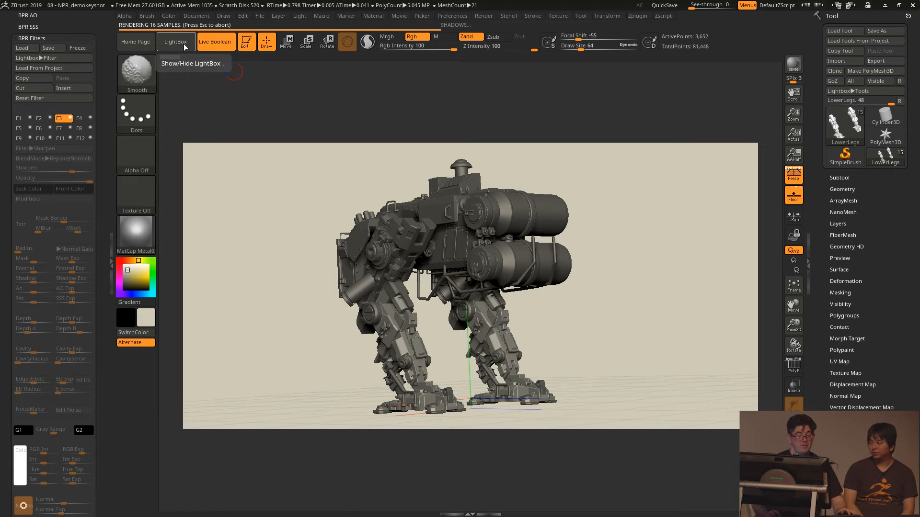
- Try the Comic Color Tones1 filter preset from LightBox on the render and replace it with the ColorShatter preset
left_click(178, 42)
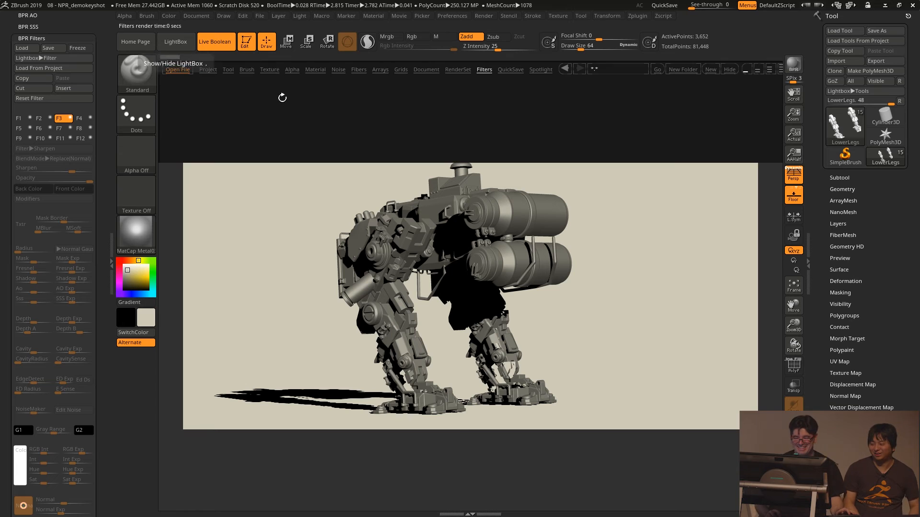
left_click_drag(595, 129, 404, 123)
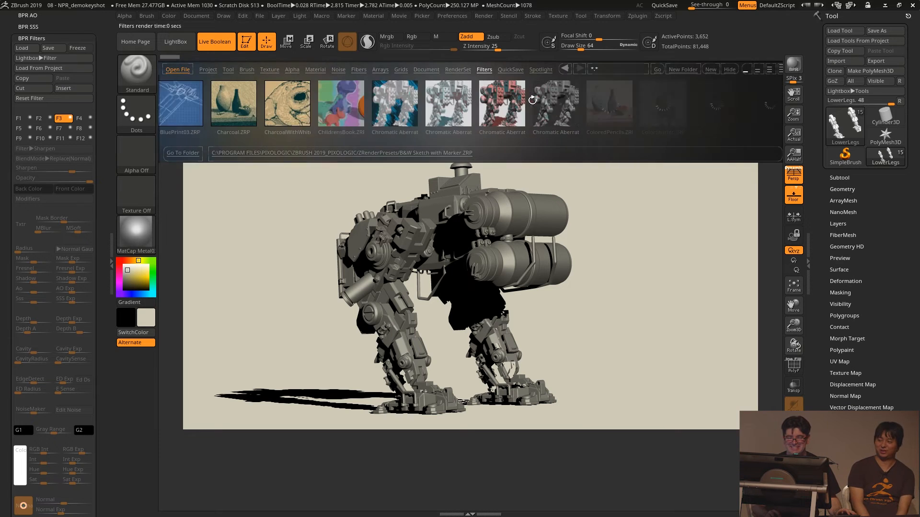
left_click_drag(532, 100, 343, 109)
left_click_drag(399, 114, 293, 115)
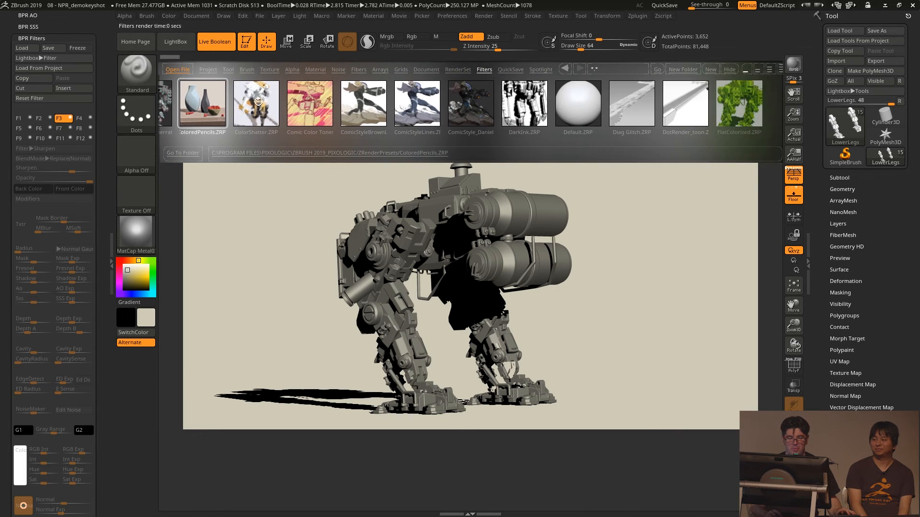
double_click(294, 115)
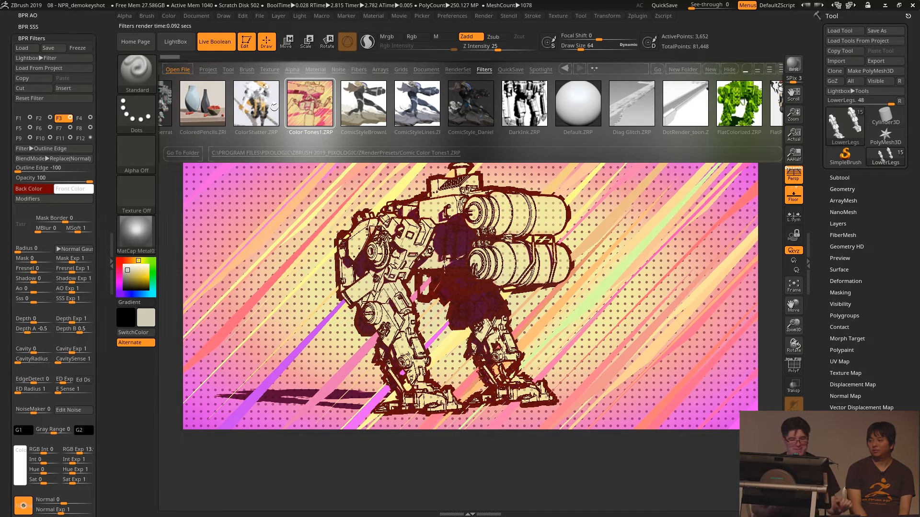
double_click(250, 105)
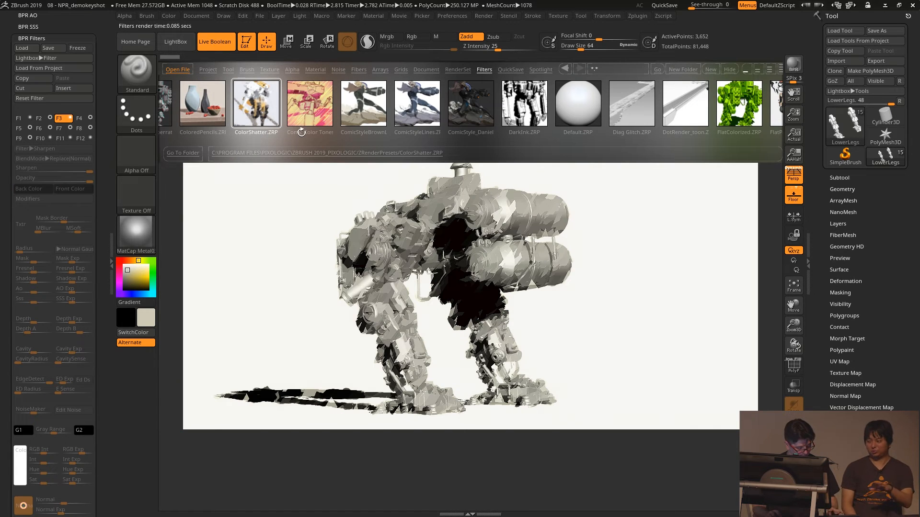
key("comma")
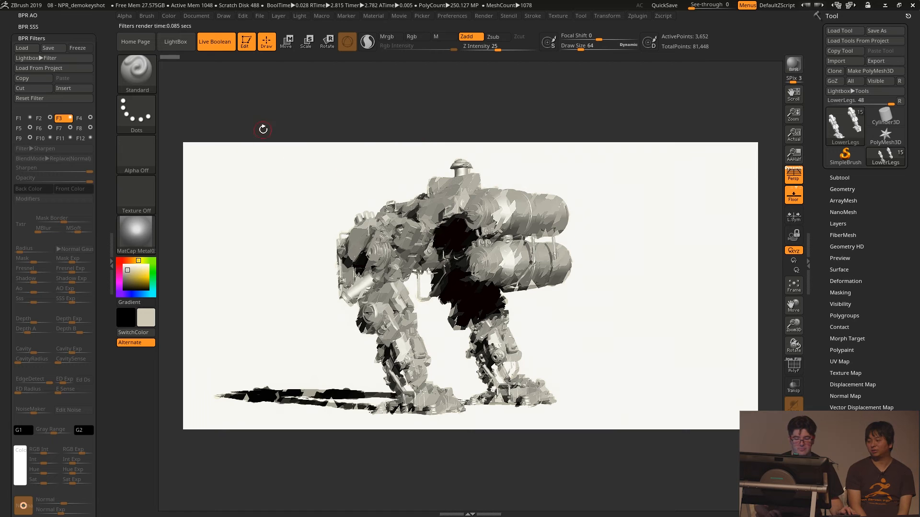
- Export the filtered render to the desktop as a Photoshop PSD image named ZBrush Document
left_click(381, 17)
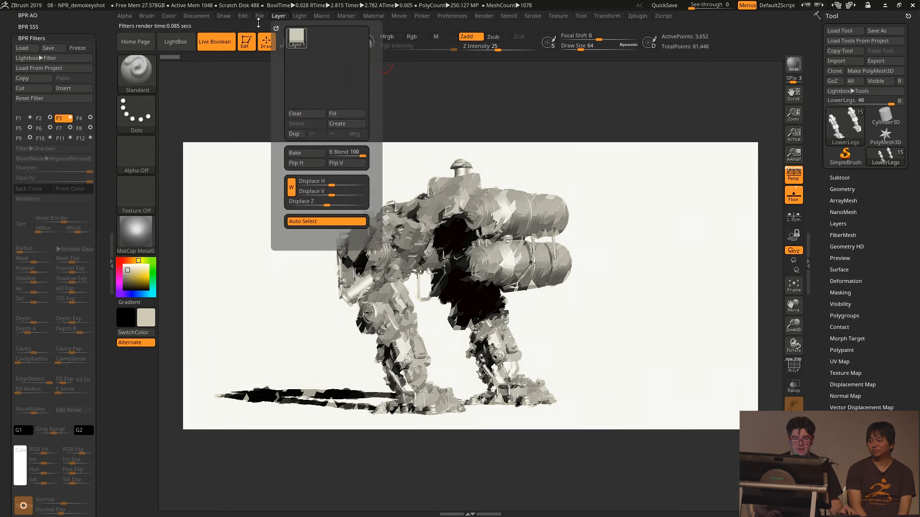
left_click(198, 15)
left_click(254, 84)
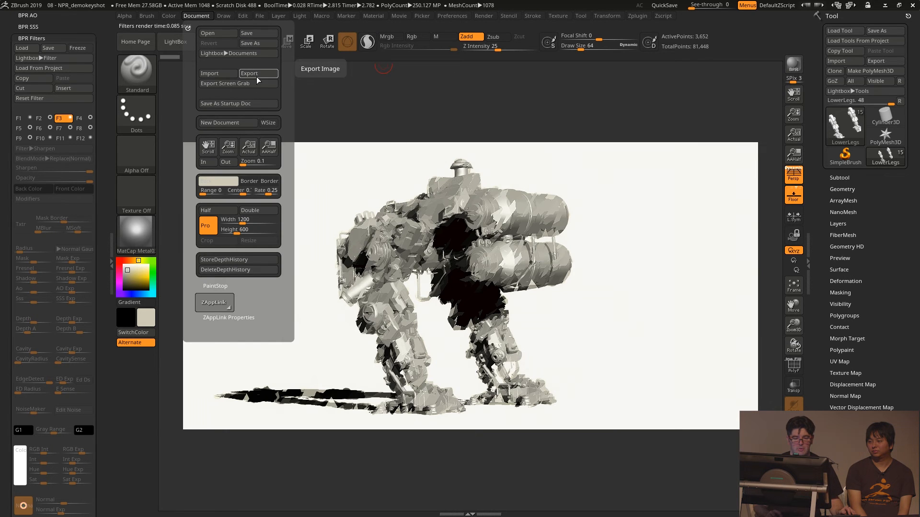
left_click(194, 127)
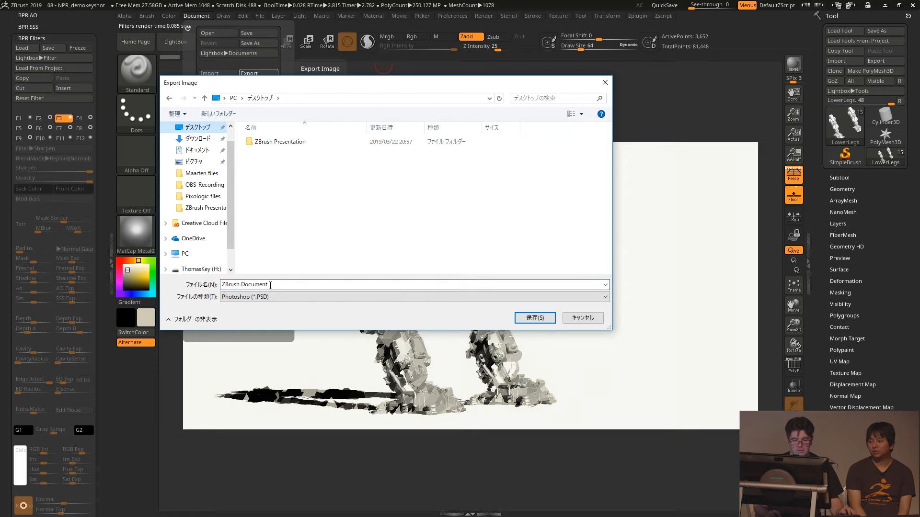
left_click(534, 319)
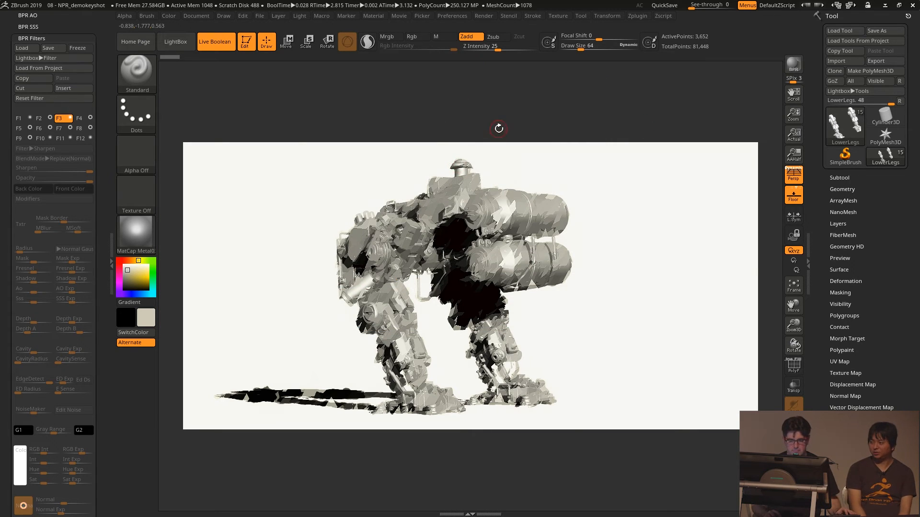
- Exit the render, dock the Draw palette in the tray and set the perspective camera's focal length to 28 mm
left_click(498, 130)
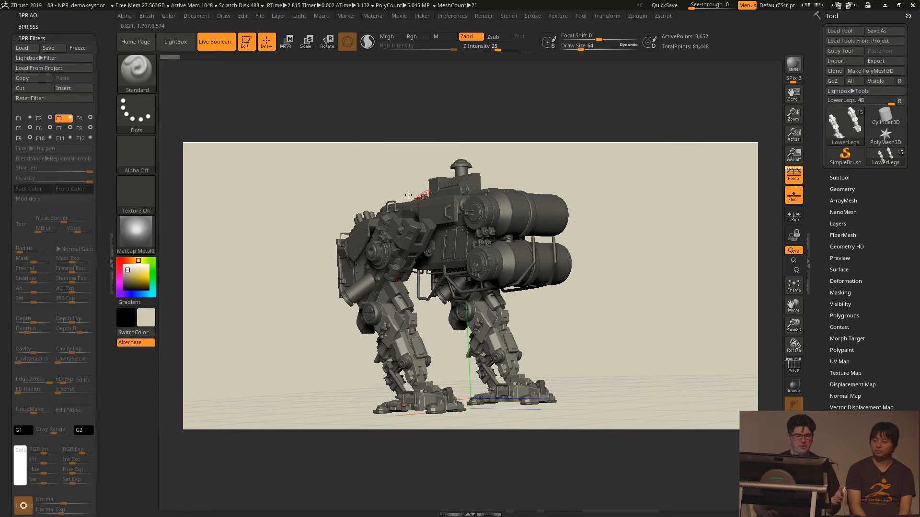
left_click(223, 17)
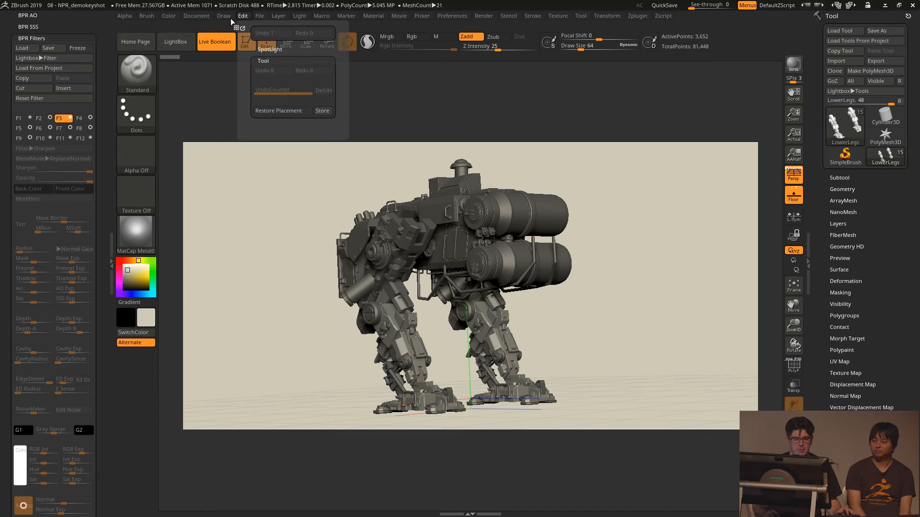
mouse_move(221, 26)
left_mouse_down()
mouse_move(186, 28)
mouse_move(84, 167)
left_mouse_up()
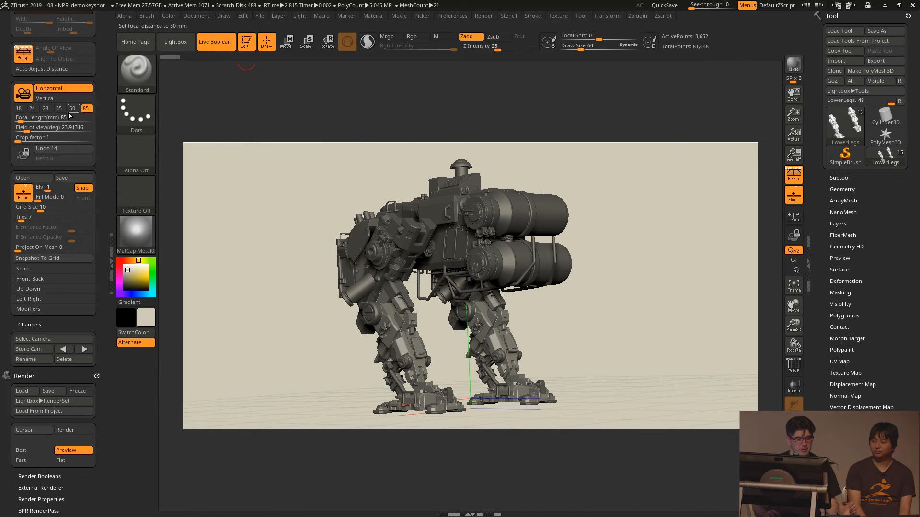
left_click(45, 109)
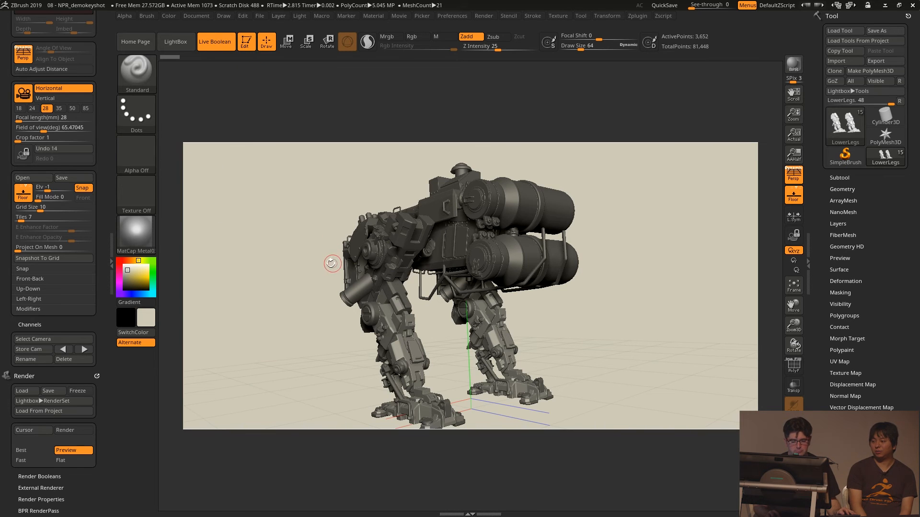
- Orbit the robot to a low-angle view, step back and forward through the camera history, and undo the orbit
left_click_drag(292, 265, 283, 232)
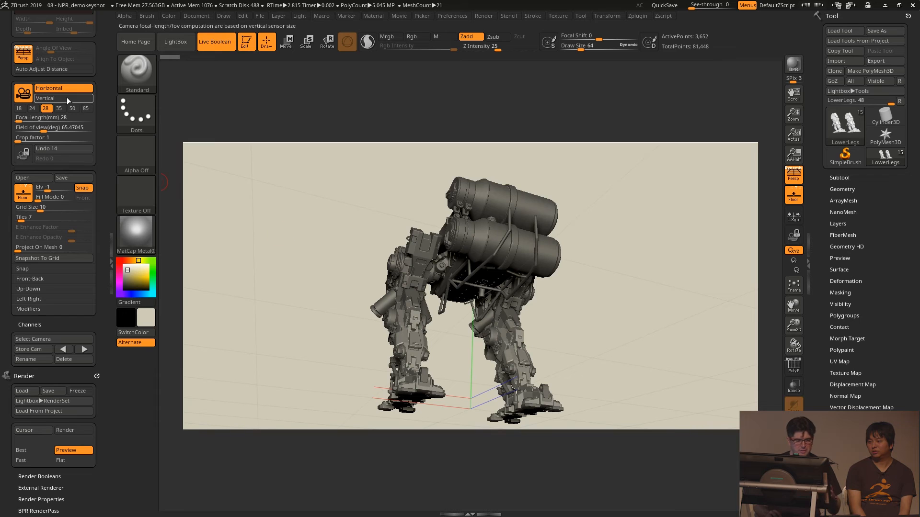
left_click(57, 151)
left_click(58, 150)
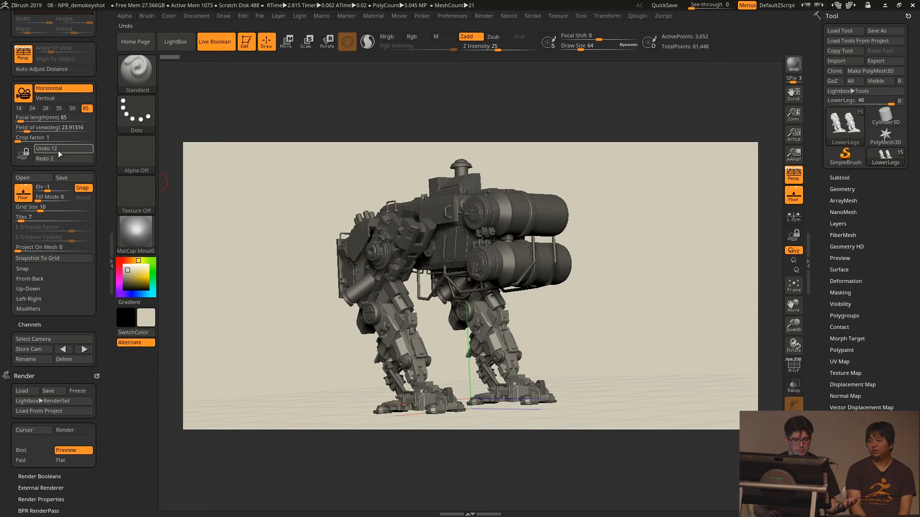
left_click(52, 158)
left_click(52, 158)
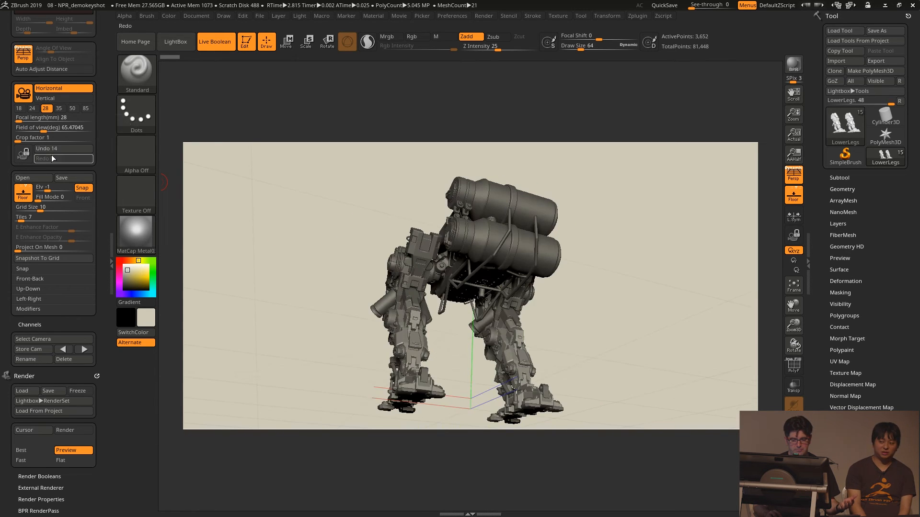
left_click(56, 151)
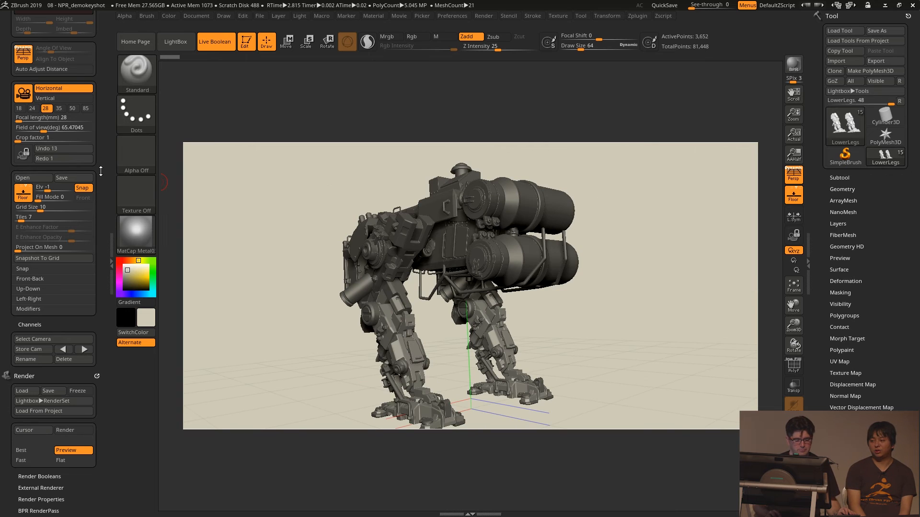
- Store the current 28 mm view in the camera list under the name Camera
scroll(72, 230, "down", 2)
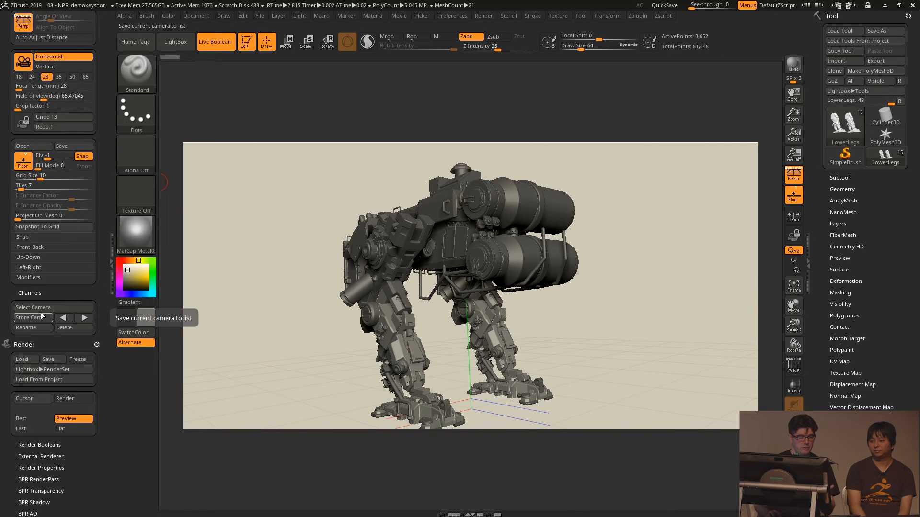
left_click(31, 316)
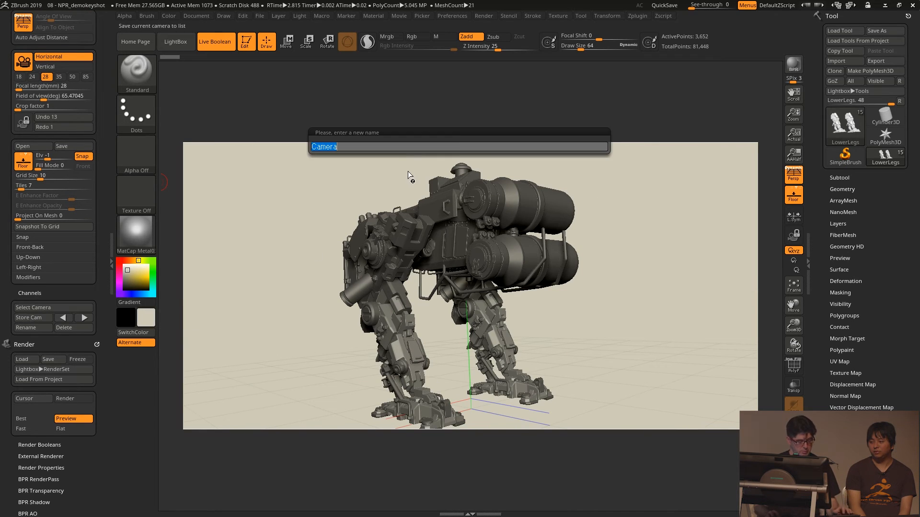
key("Return")
- Orbit to the robot's opposite side and store that view as Camera2
left_click_drag(295, 227, 236, 227)
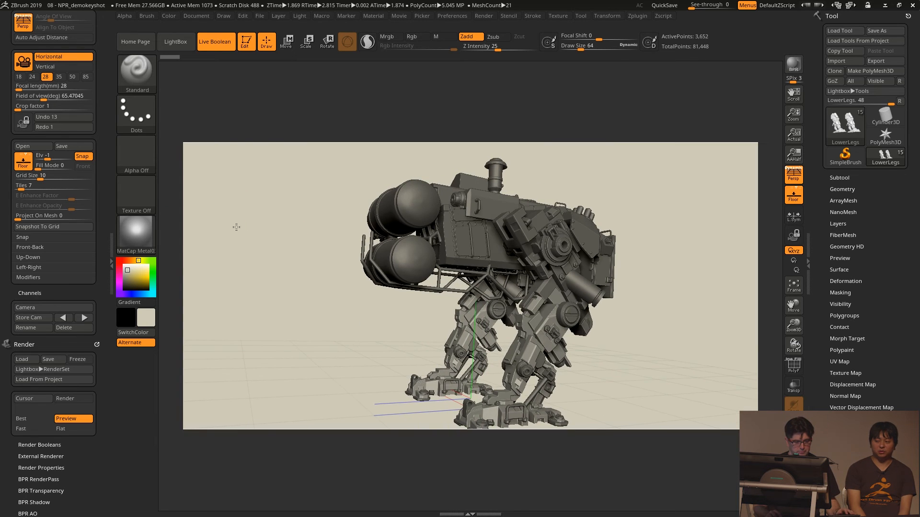
left_click(28, 320)
key("Right")
type("2")
key("Return")
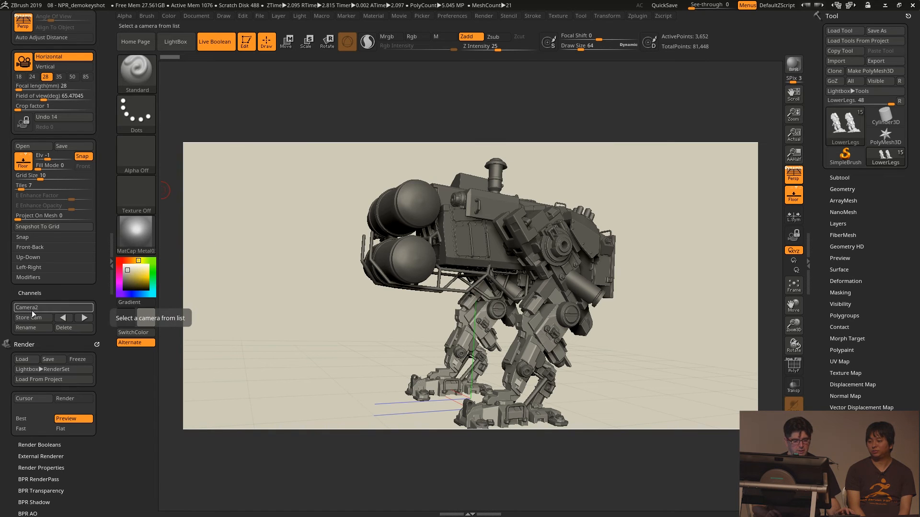
- Cycle through the stored cameras and recall the one named Camera from the list
left_click(62, 318)
left_click(62, 318)
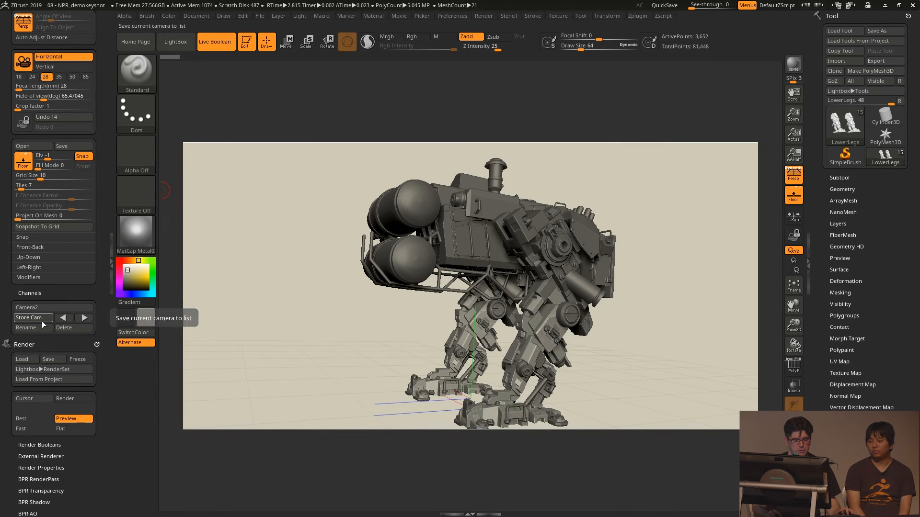
left_click(42, 320)
key("Escape")
left_click(46, 309)
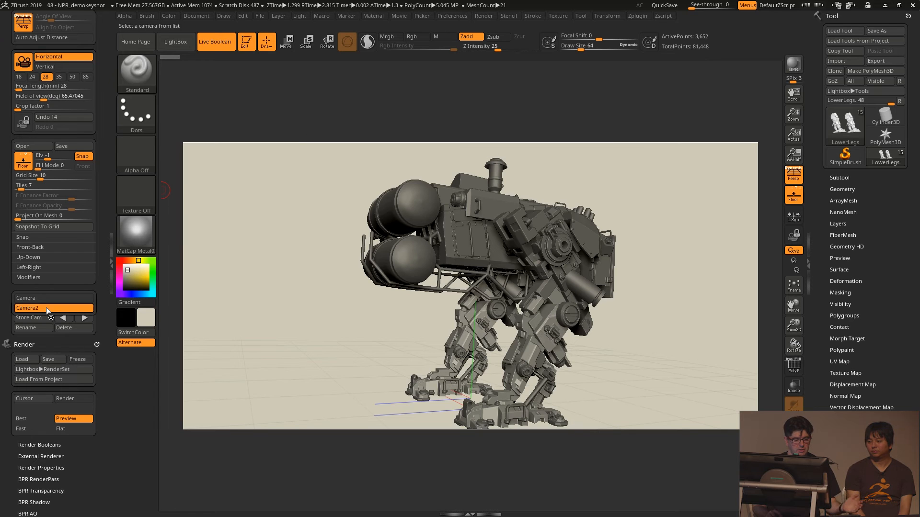
left_click(47, 300)
- Make a BPR render from this camera and export it to the desktop, overwriting the Photoshop file ZBrush Document
left_click_drag(319, 278, 321, 277)
key("shift+r")
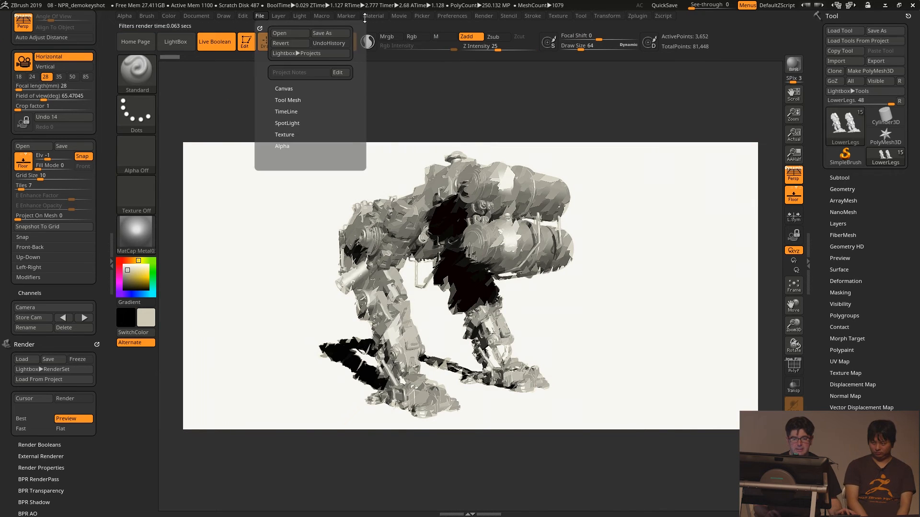
left_click(201, 17)
left_click(259, 73)
left_click(287, 152)
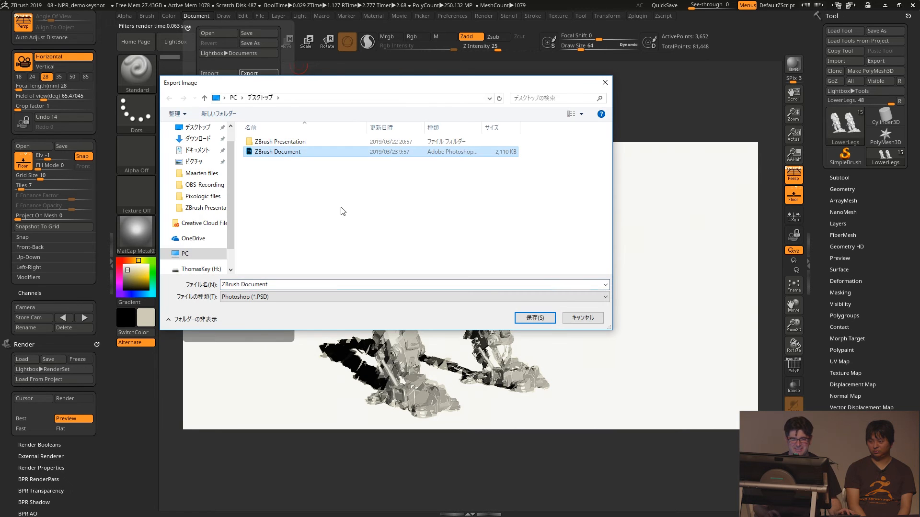
double_click(283, 153)
left_click(465, 258)
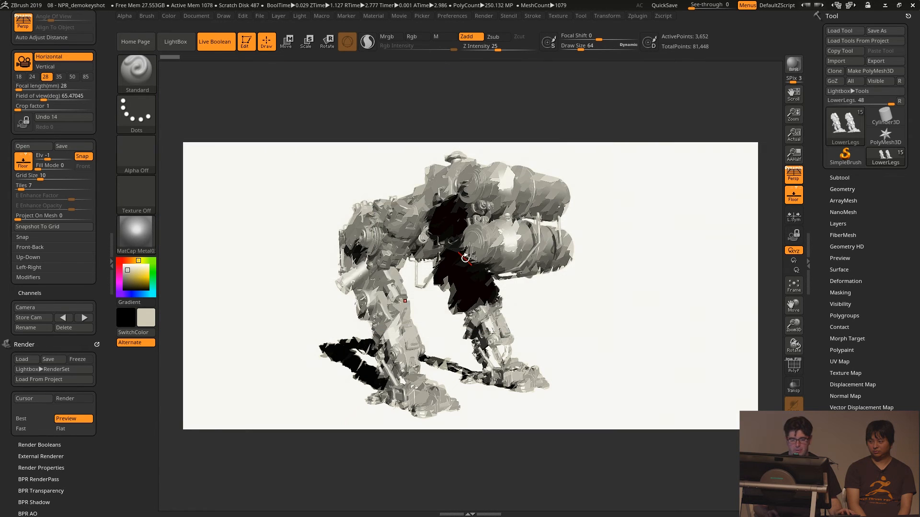
- Enable KeyShot as the external renderer, turn Live Boolean off and send the robot to KeyShot with a BPR render
left_click(455, 17)
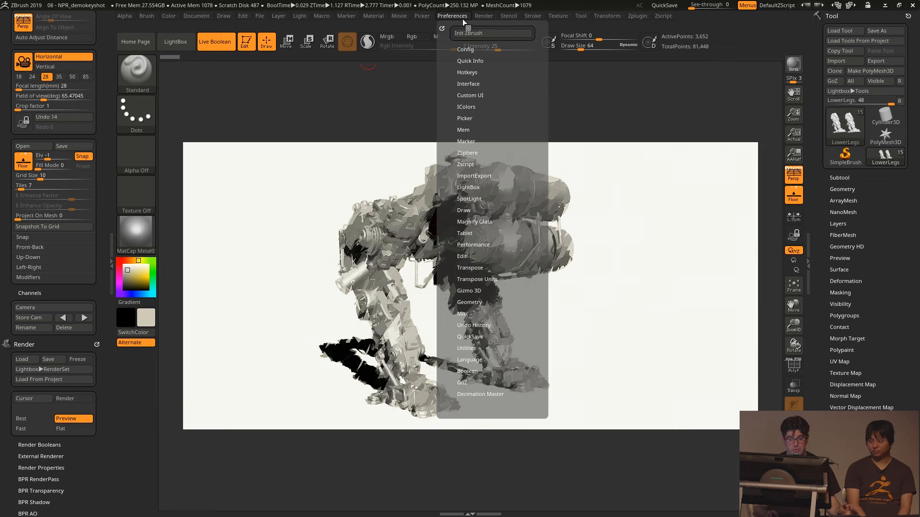
left_click(465, 48)
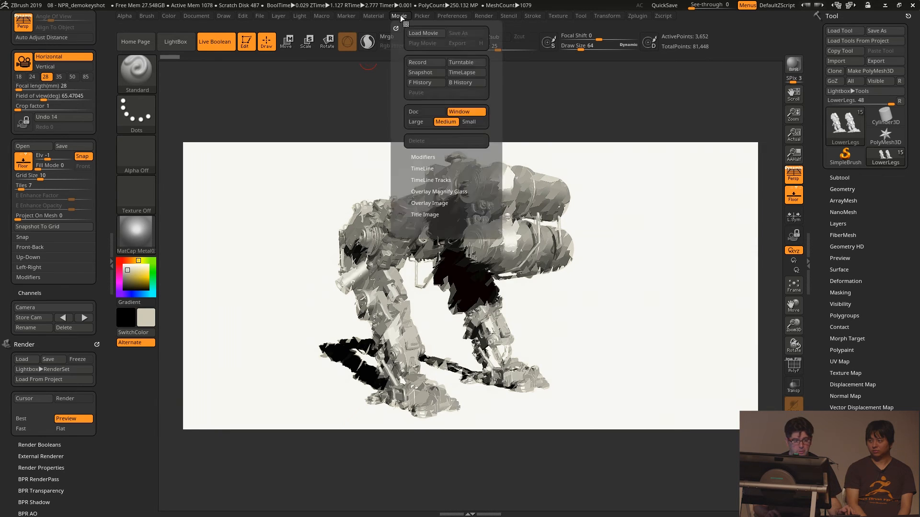
left_click(485, 16)
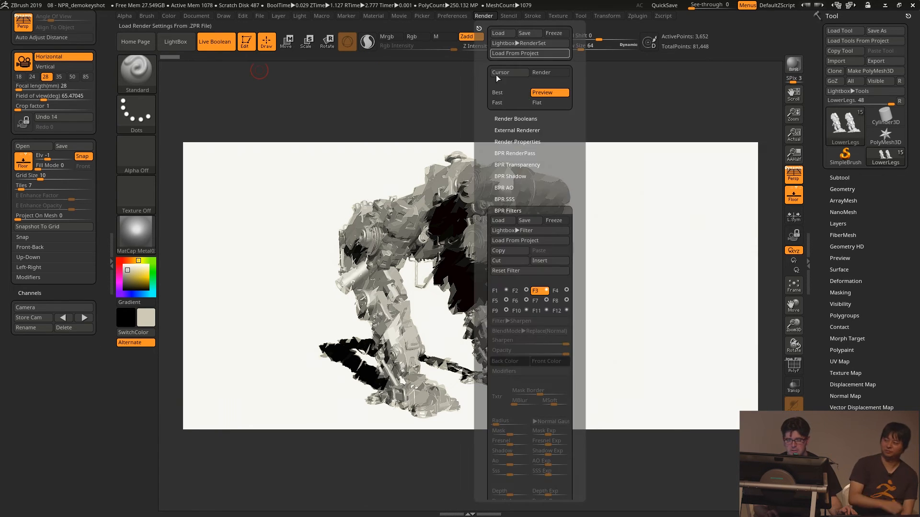
left_click(518, 131)
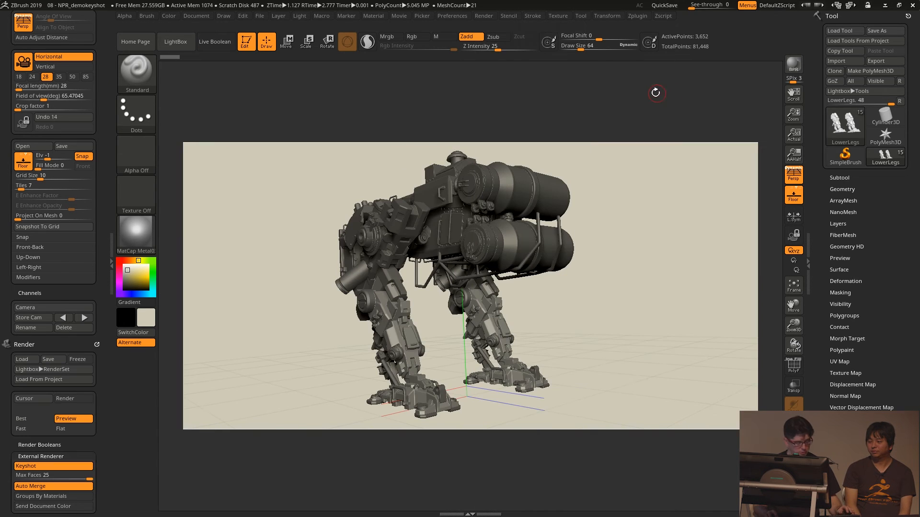
key("shift")
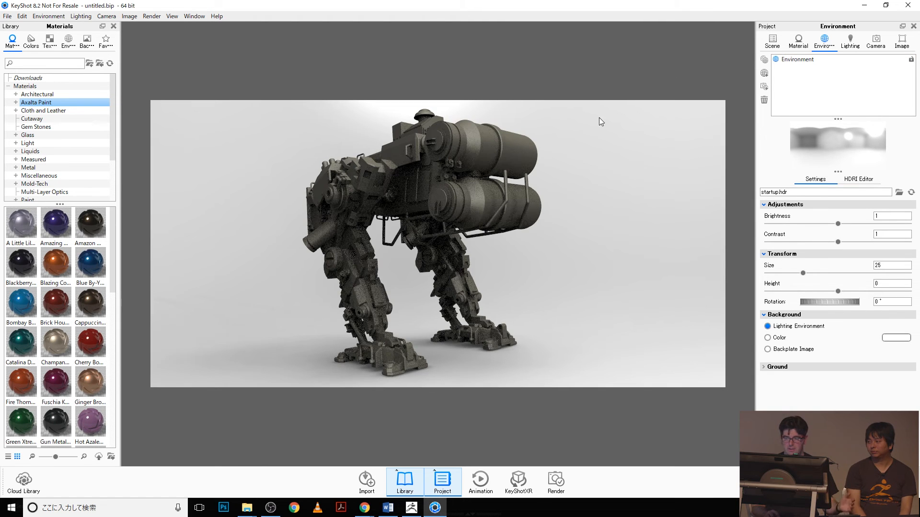
- Select ZBrushCamera and apply Axalta Paint materials to the robot: Fire Thorn on tanks and legs, Solar Eclipse on the hip parts and tank caps
left_click(876, 41)
left_click(836, 69)
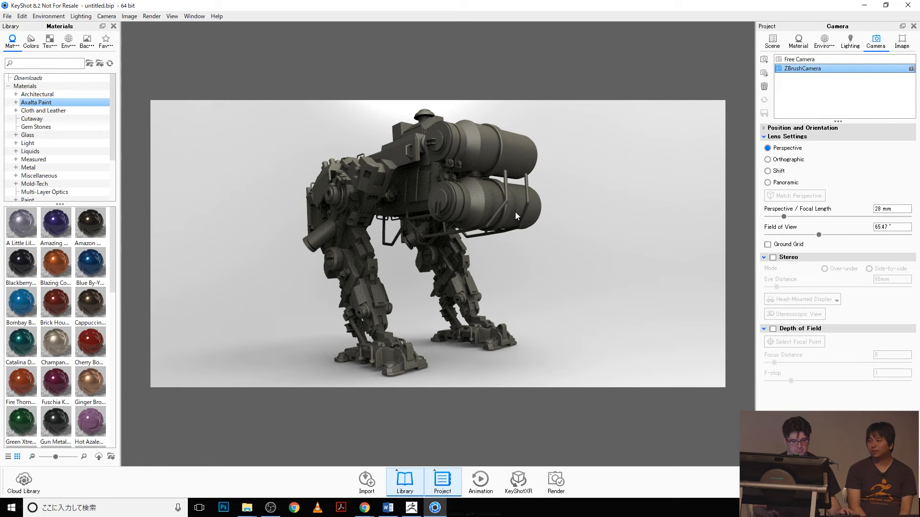
left_click_drag(22, 382, 315, 225)
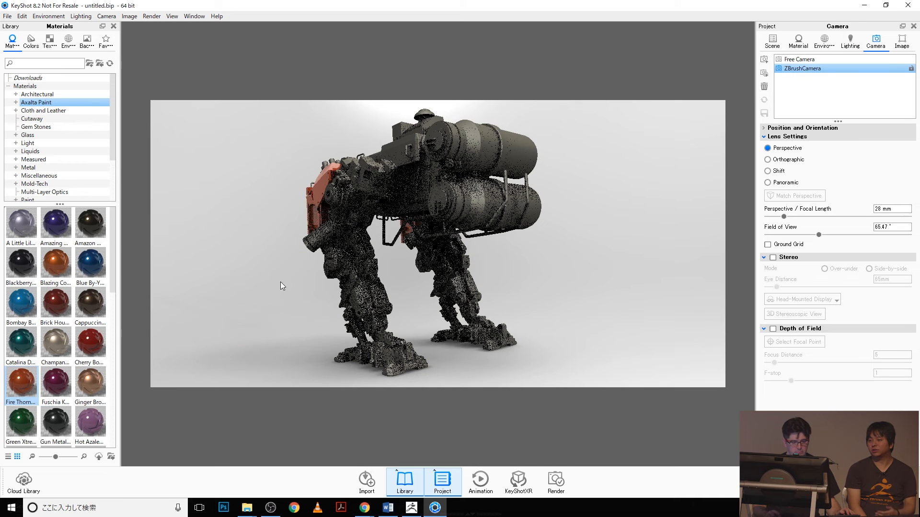
left_click_drag(21, 382, 469, 280)
scroll(62, 343, "down", 10)
left_click_drag(54, 344, 336, 207)
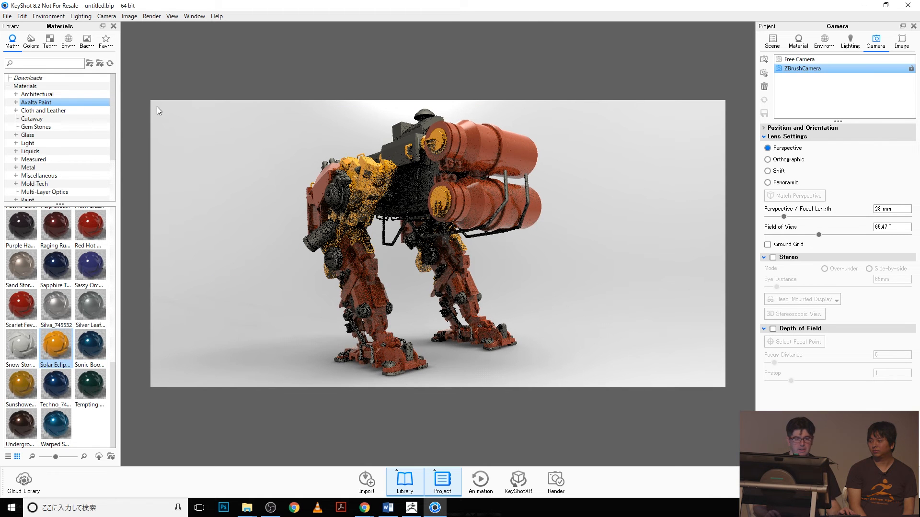
- Save a screenshot of the real-time render to the desktop as a JPEG named roboto
left_click(132, 18)
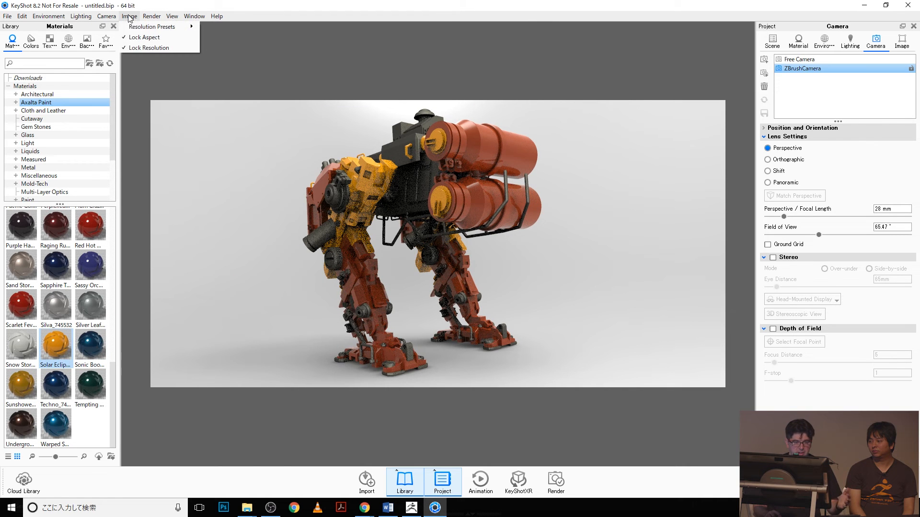
mouse_move(154, 17)
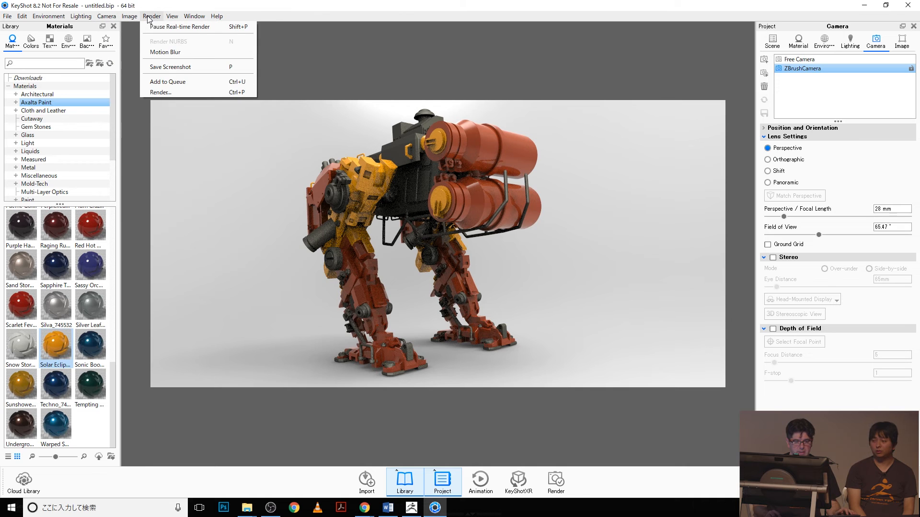
left_click(163, 69)
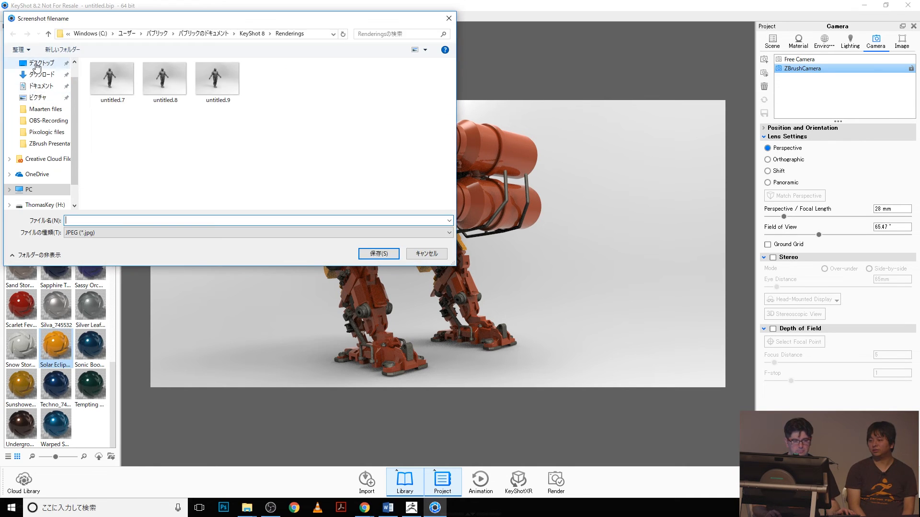
left_click(94, 220)
type("roboto")
key("Return")
- Close KeyShot, discarding the scene changes, and switch to Photoshop
left_click(903, 6)
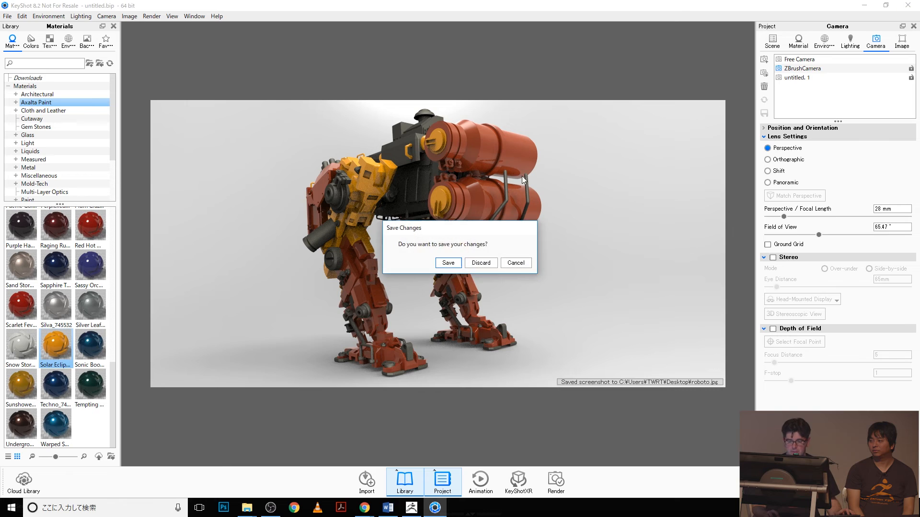
left_click(476, 264)
key("super")
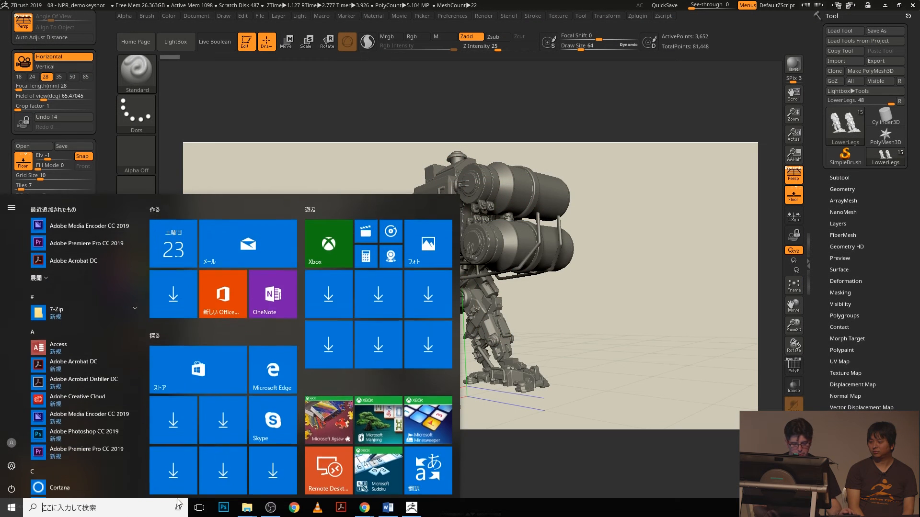
left_click(225, 507)
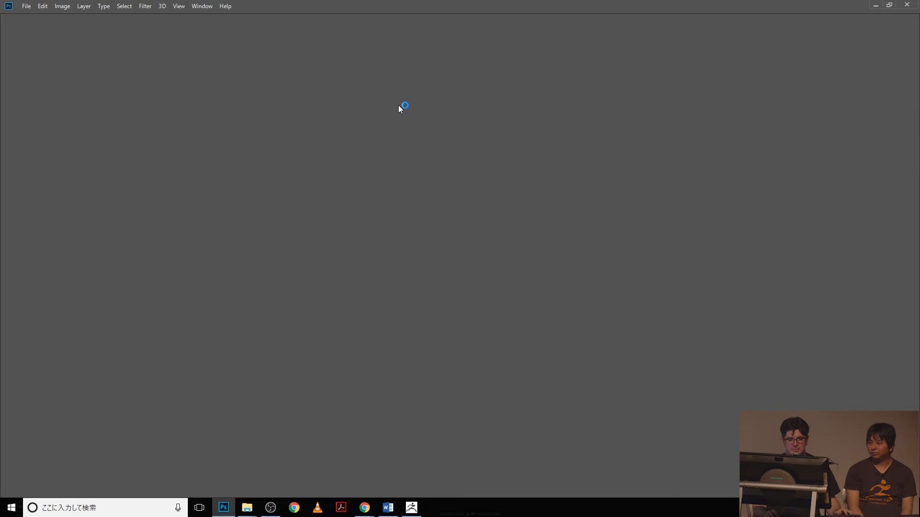
- Open the desktop files roboto and ZBrush Document together
key("ctrl+o")
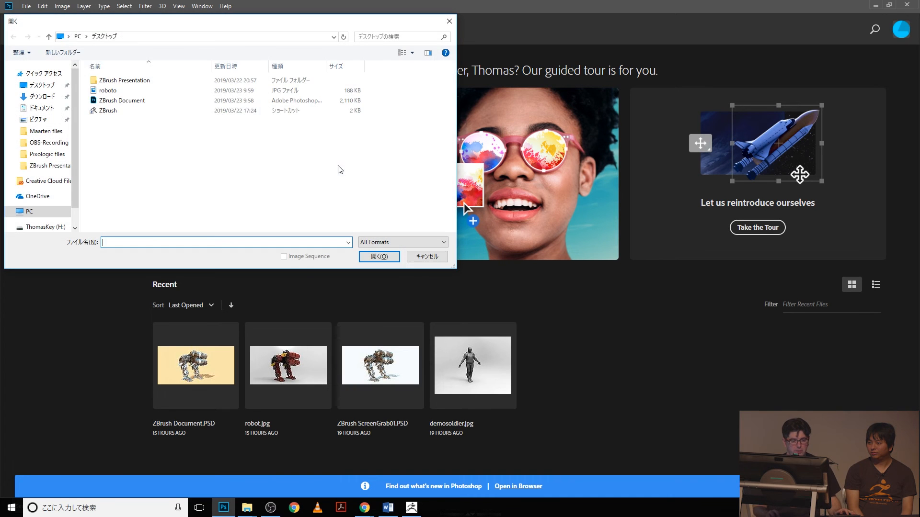
left_click(108, 91)
left_click(120, 100, "ctrl")
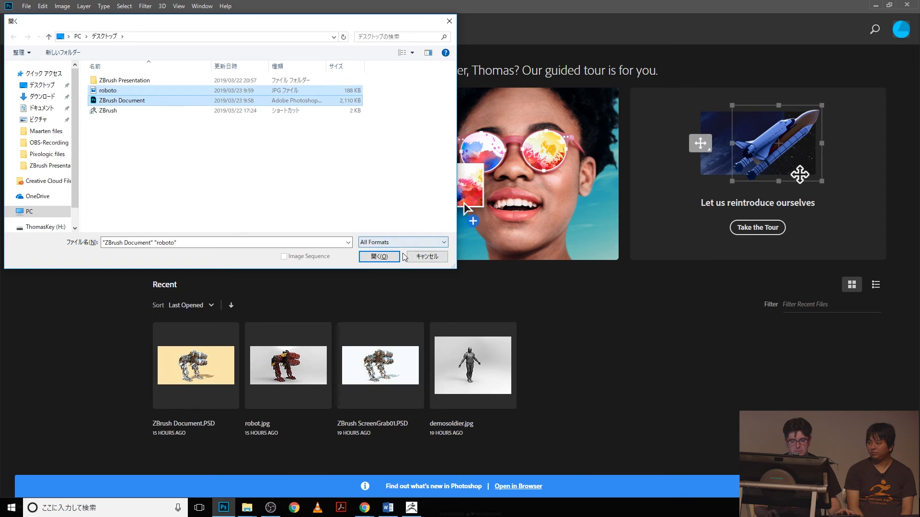
left_click(379, 257)
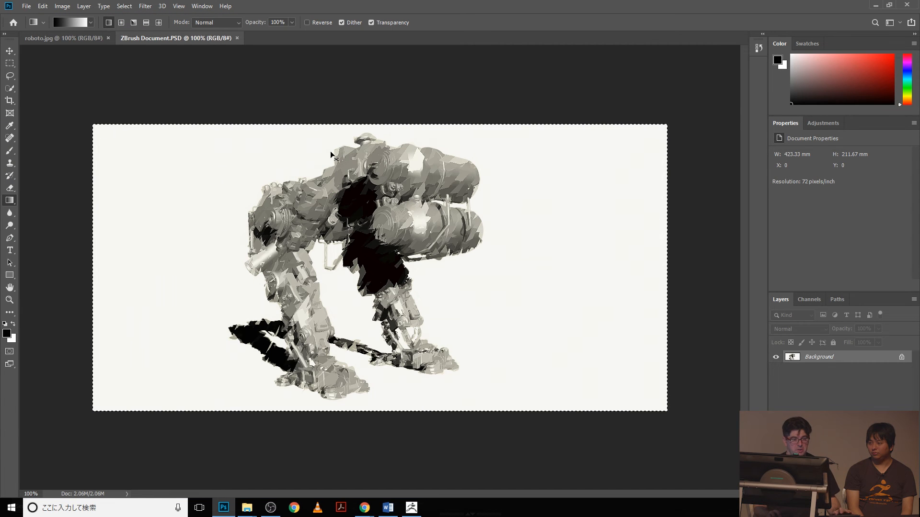
- Paste the whole ZBrush Document image into roboto.jpg as a new layer above the background
left_click(60, 39)
key("ctrl+v")
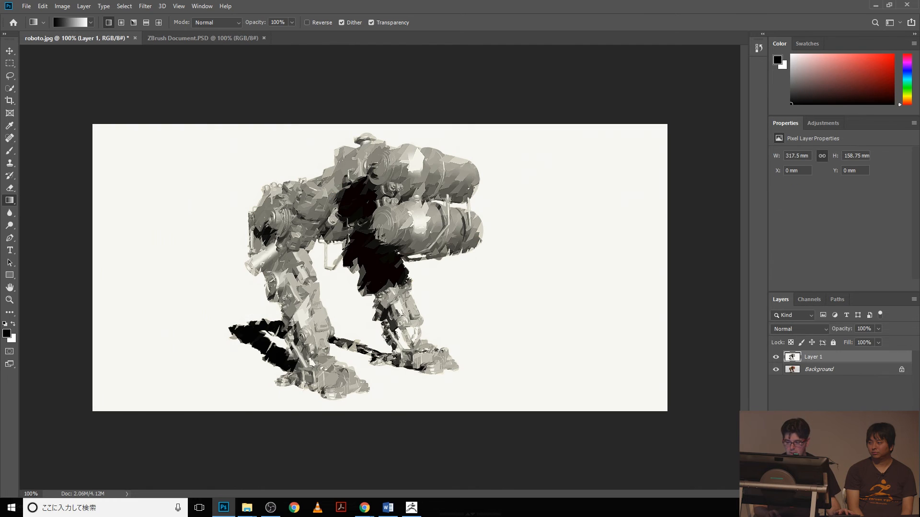
- Toggle the visibility of Layer 1 to compare the NPR render with the KeyShot render beneath it, leaving the layer shown
left_click(777, 360)
left_click(776, 360)
left_click(777, 361)
left_click(776, 360)
left_click(776, 360)
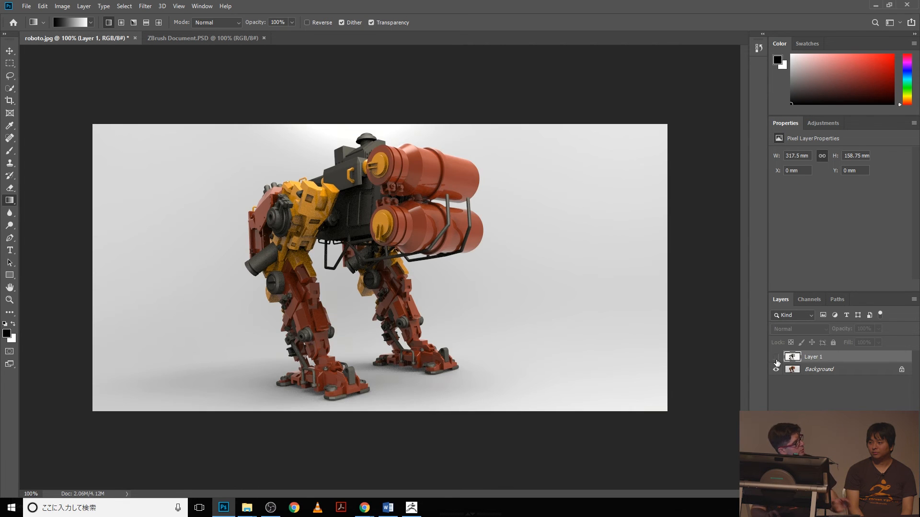
left_click(776, 358)
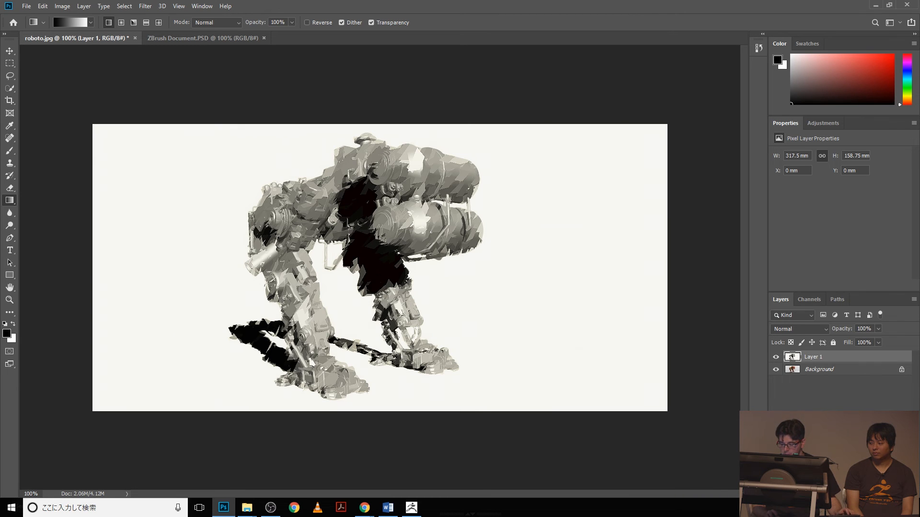
- Add a layer mask to Layer 1 and draw a linear gradient on it to blend the NPR and KeyShot renders across the robot
left_click(831, 492)
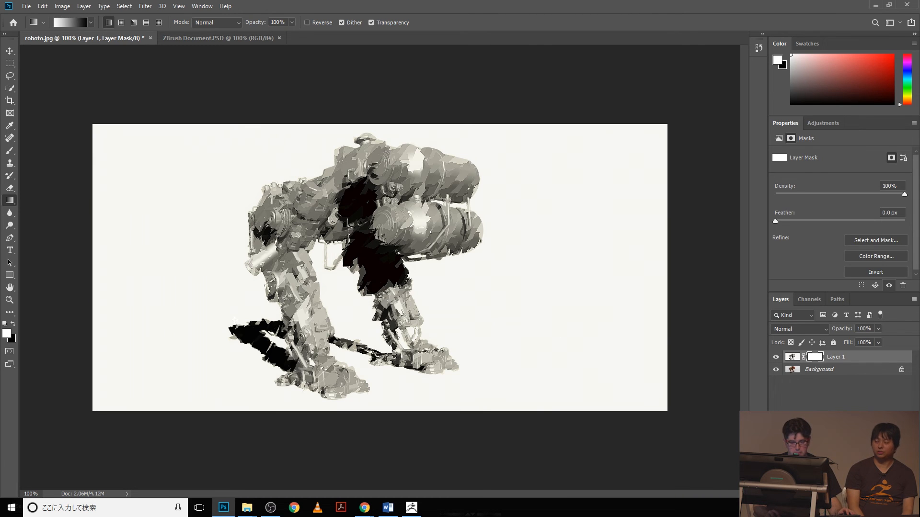
left_click_drag(350, 259, 283, 280)
left_click_drag(383, 254, 304, 281)
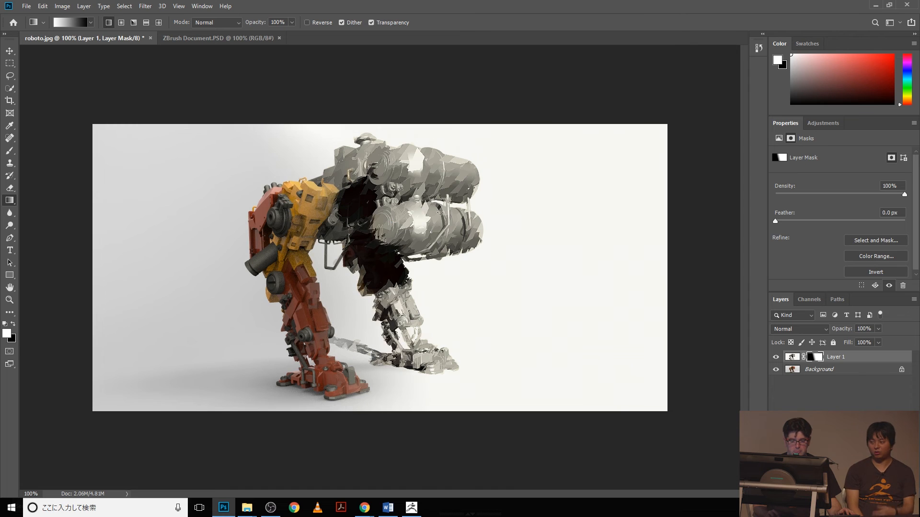
left_click_drag(440, 212, 165, 276)
- Switch to ZBrush and look at the FBX ExportImport entry among the installed plugins
key("alt+Tab")
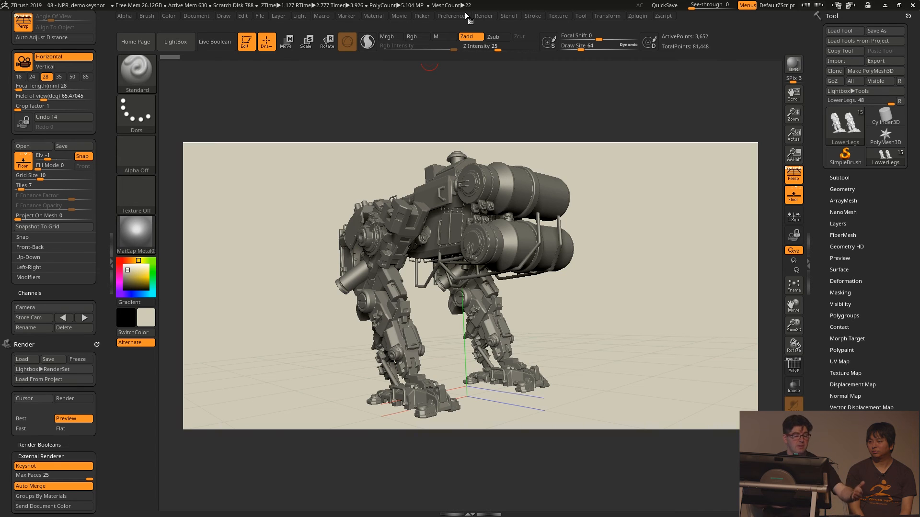
left_click(647, 16)
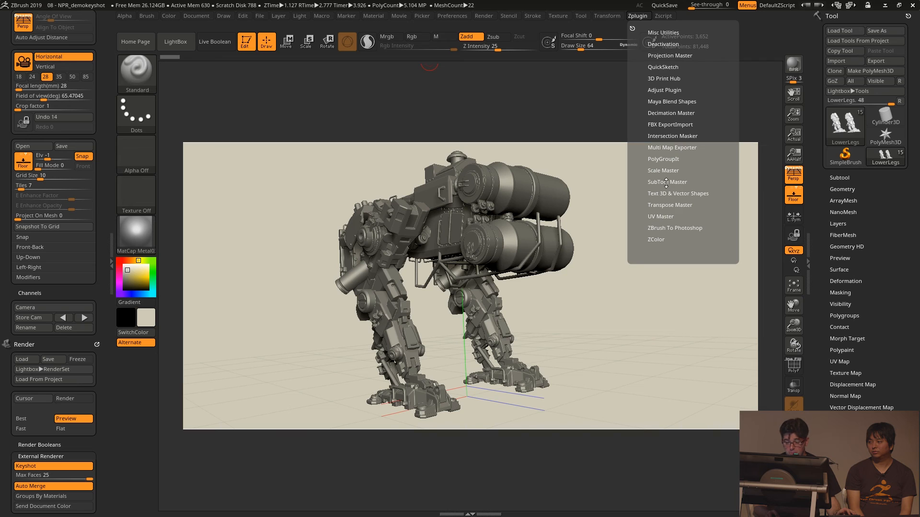
left_click(669, 126)
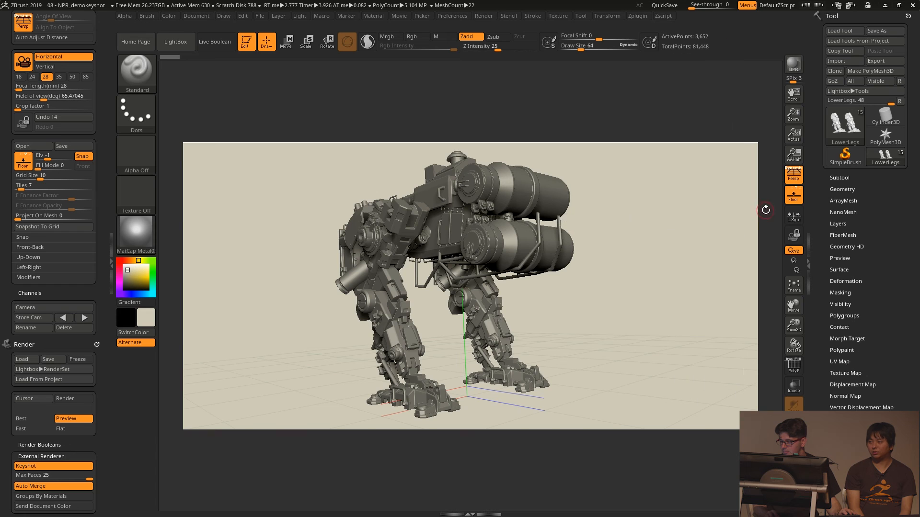
- Switch to Chrome, look over the car images in the xtrm3d little corner thread, and return to the start of the page
key("alt+Tab")
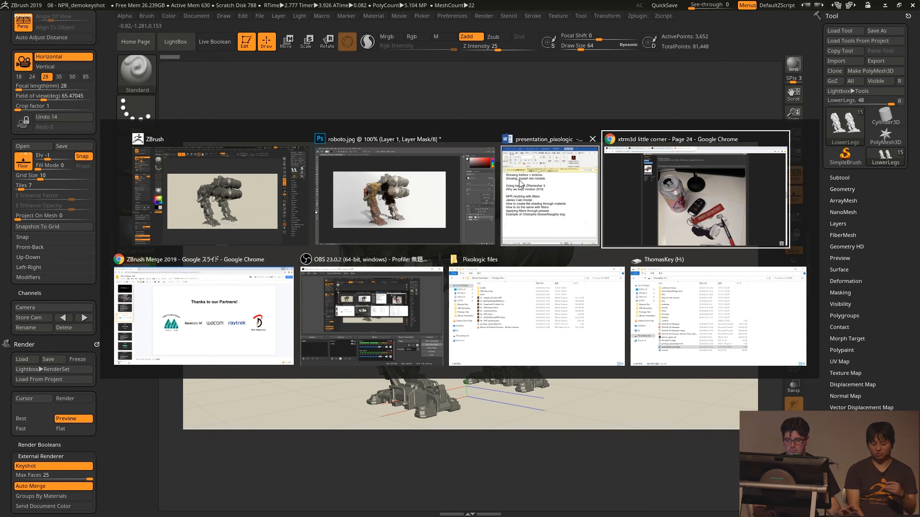
key("Escape")
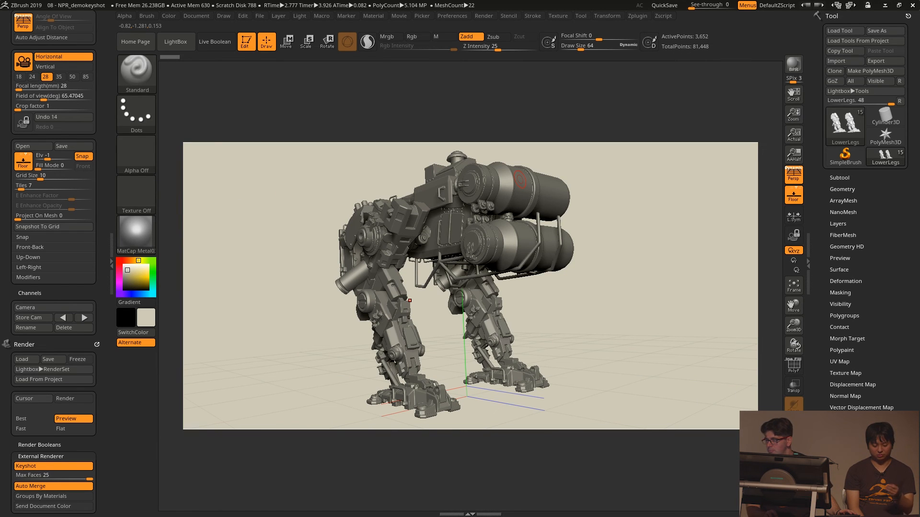
left_click_drag(919, 230, 574, 24)
double_click(558, 15)
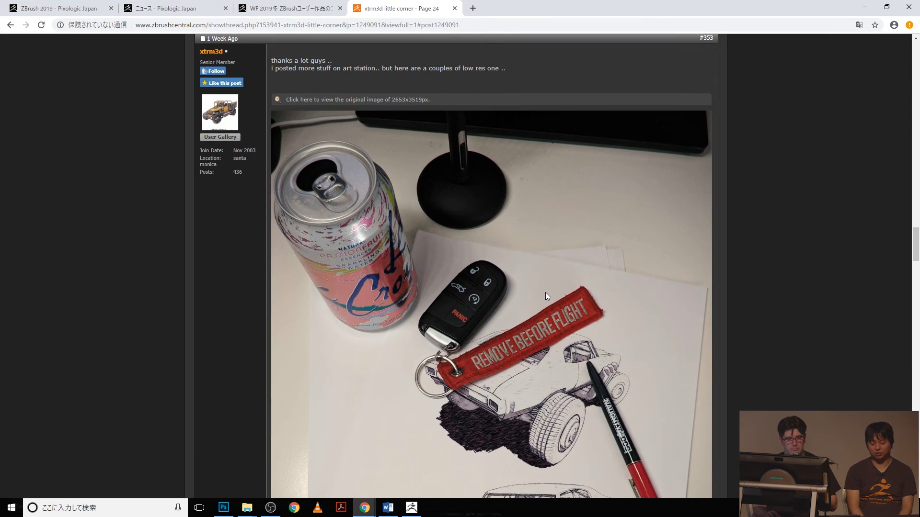
scroll(576, 257, "down", 12)
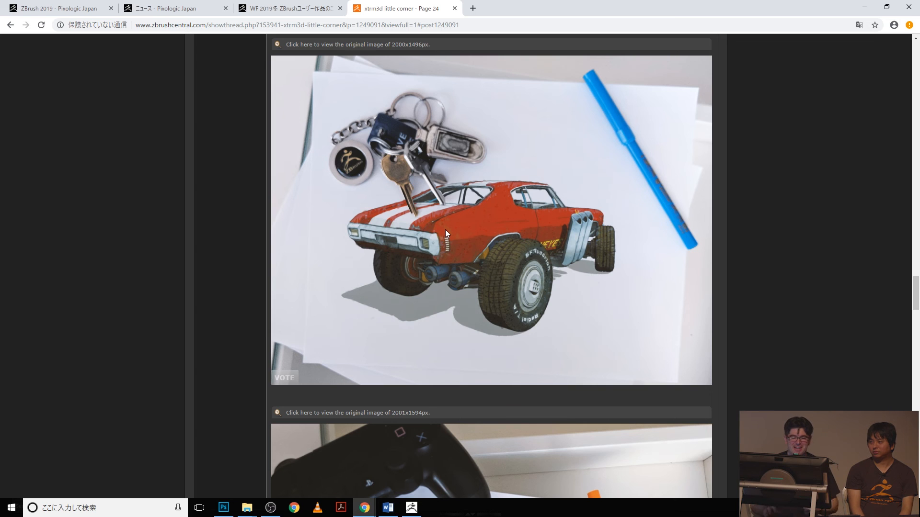
scroll(519, 250, "up", 20)
scroll(517, 255, "up", 20)
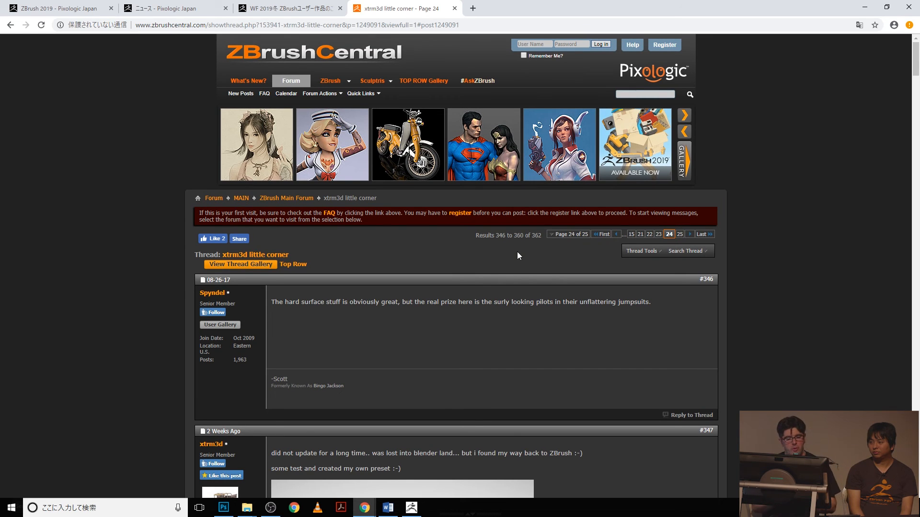
- Examine the thread's NPR sketch renders, including the "rotring" and "akira" preset examples in post #349, as far as post #353
scroll(517, 257, "down", 4)
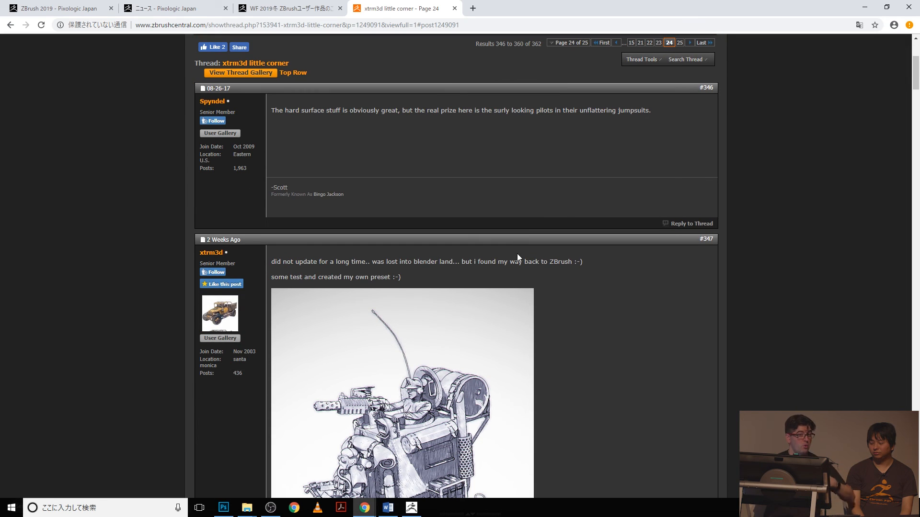
scroll(517, 255, "down", 15)
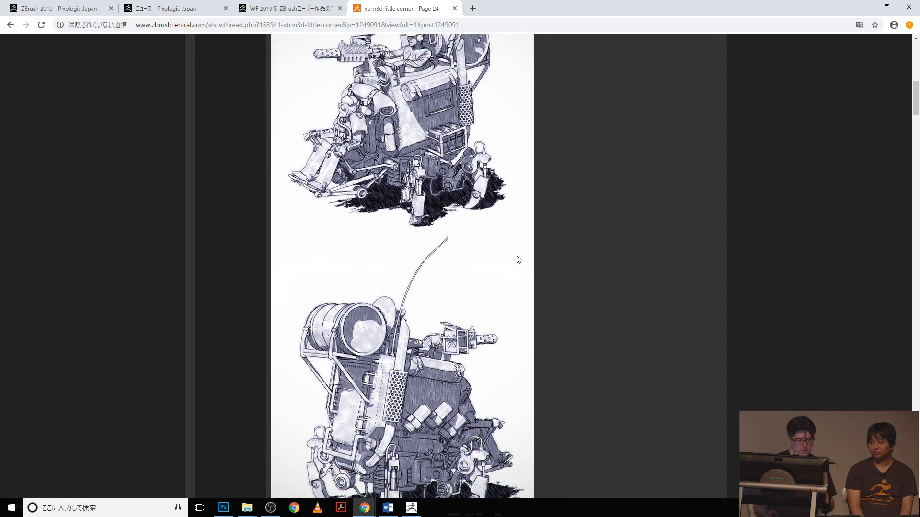
scroll(517, 257, "down", 20)
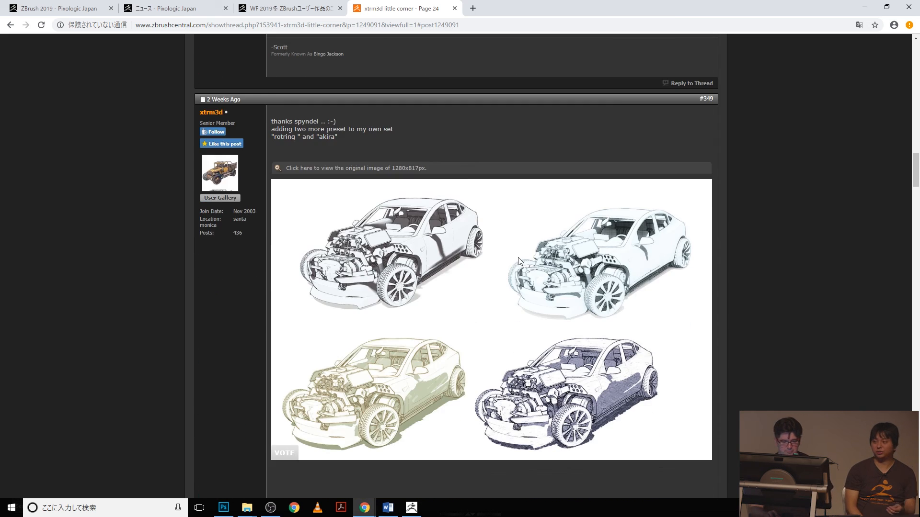
scroll(519, 259, "down", 11)
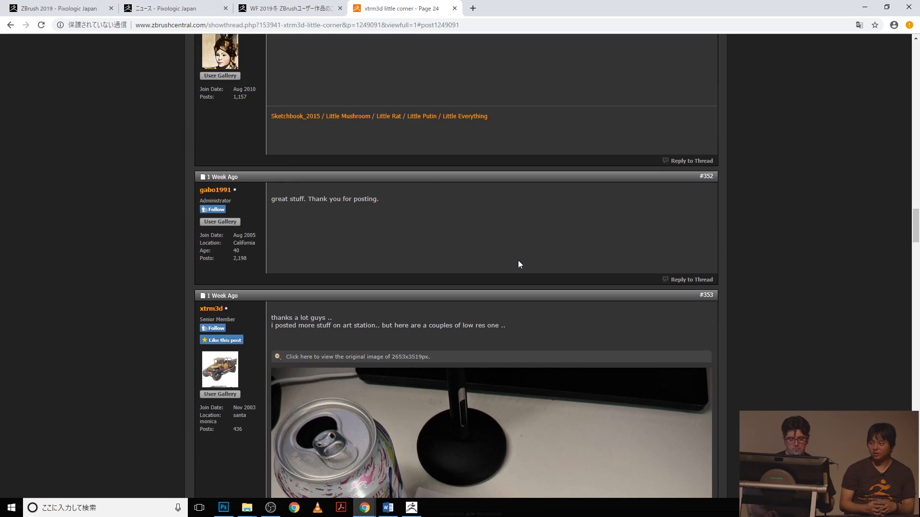
scroll(518, 260, "down", 3)
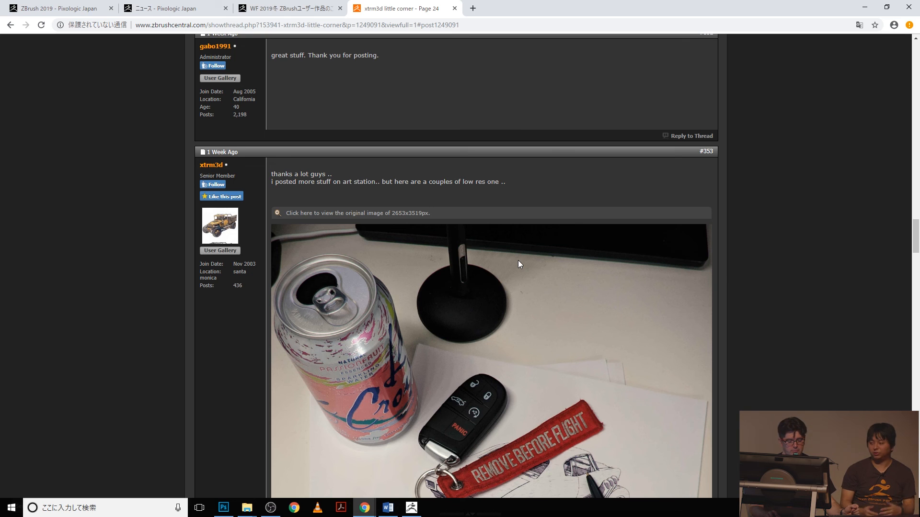
- Examine post #353's vehicle renders composited onto photographed paper and its four-style truck image
scroll(518, 260, "down", 5)
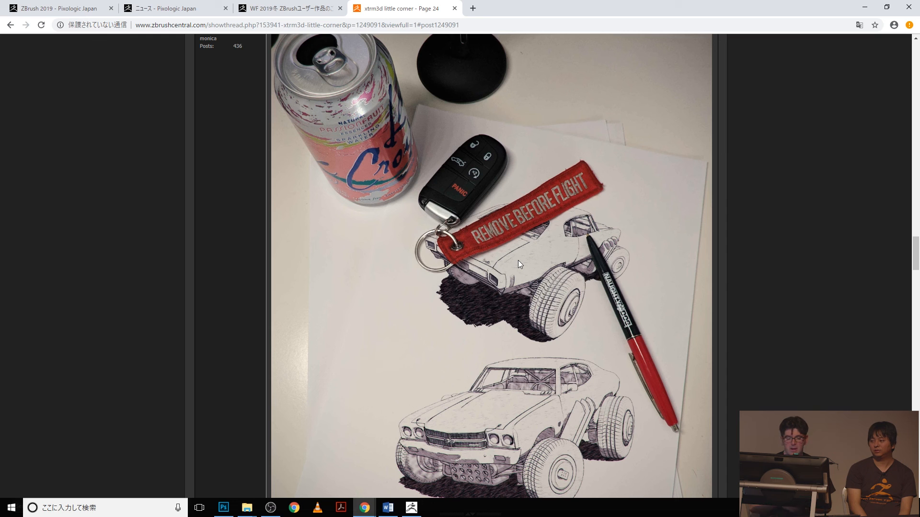
scroll(495, 277, "down", 5)
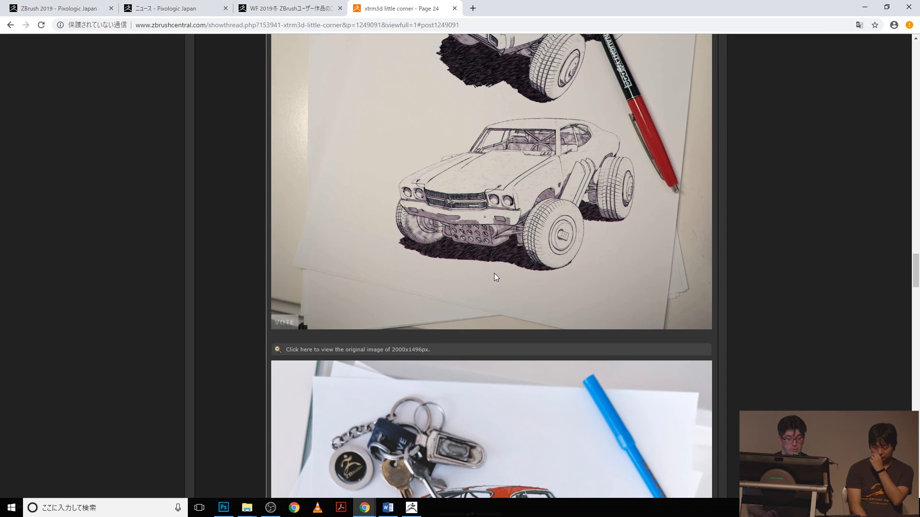
scroll(494, 277, "down", 2)
scroll(495, 276, "down", 3)
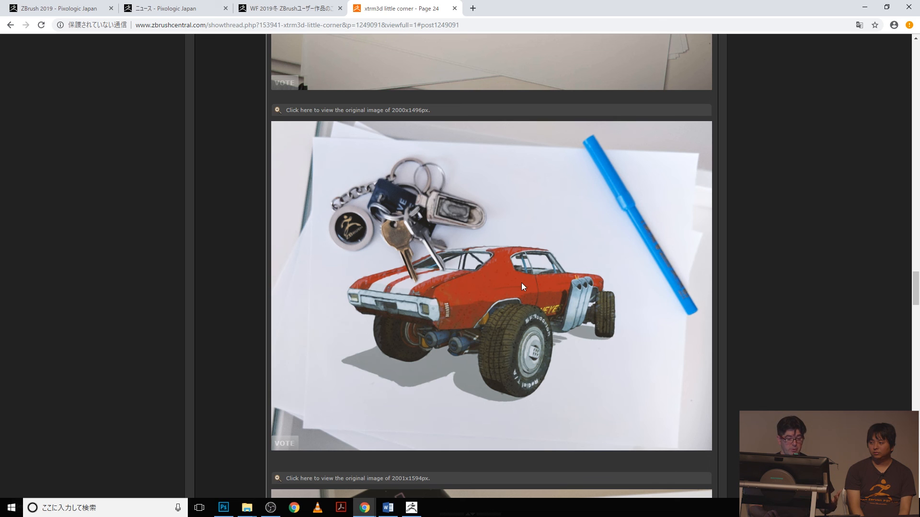
scroll(518, 283, "down", 11)
scroll(441, 54, "up", 1)
scroll(436, 189, "down", 18)
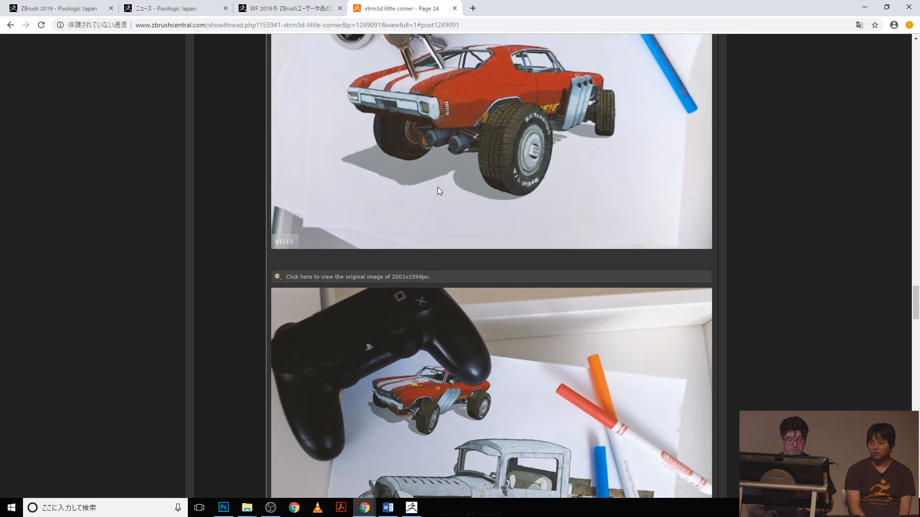
scroll(438, 187, "down", 7)
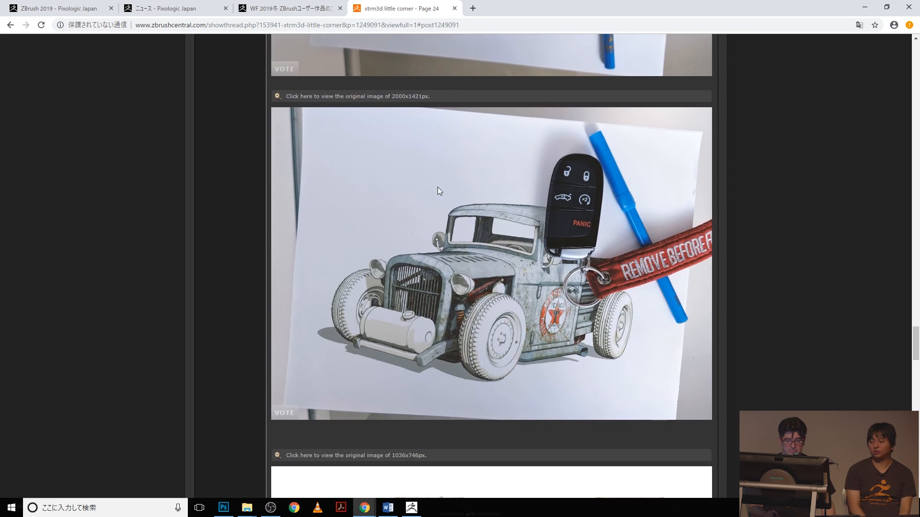
scroll(438, 188, "down", 7)
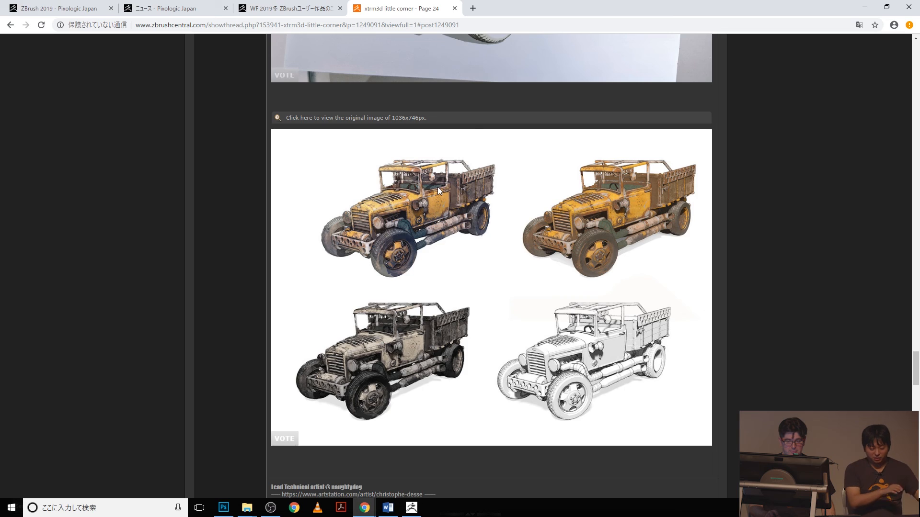
- Go back to the start of the thread and open the ZBrush Main Forum
scroll(437, 186, "up", 20)
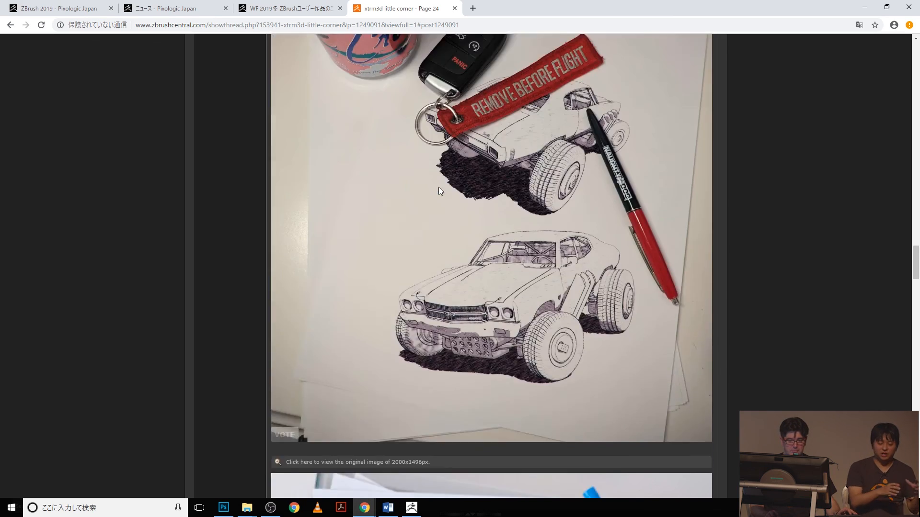
scroll(438, 187, "up", 20)
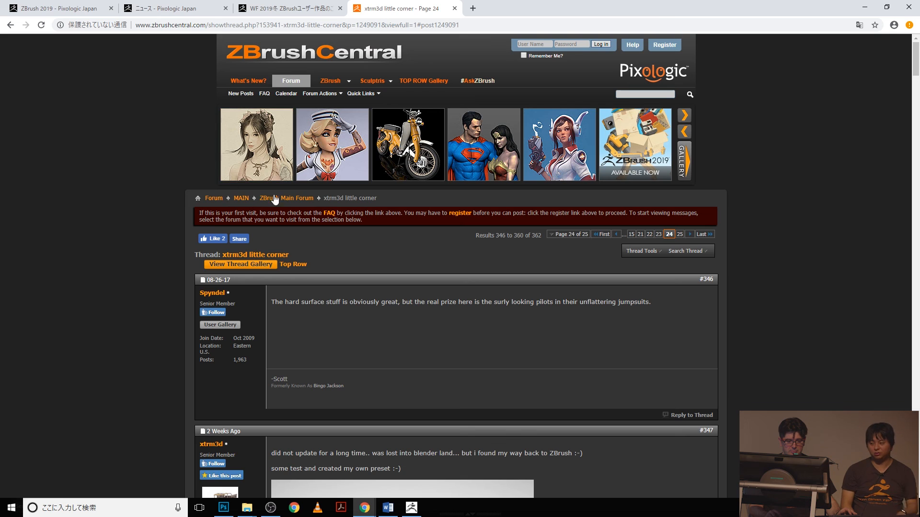
left_click(300, 199)
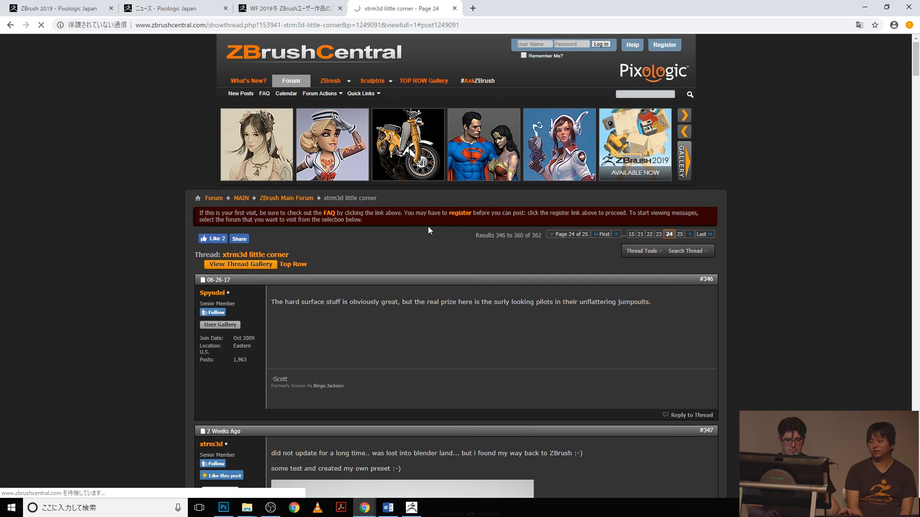
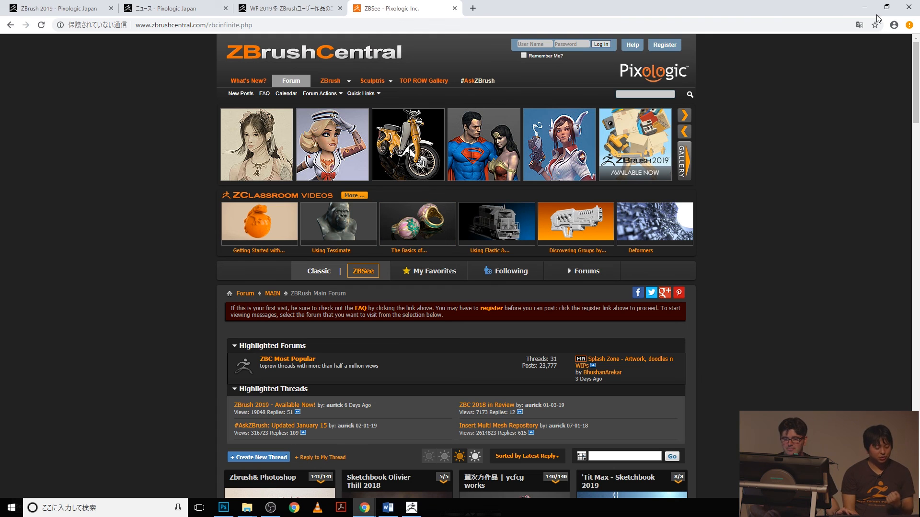
- Switch from Chrome back to ZBrush and its robot model
key("alt+Tab")
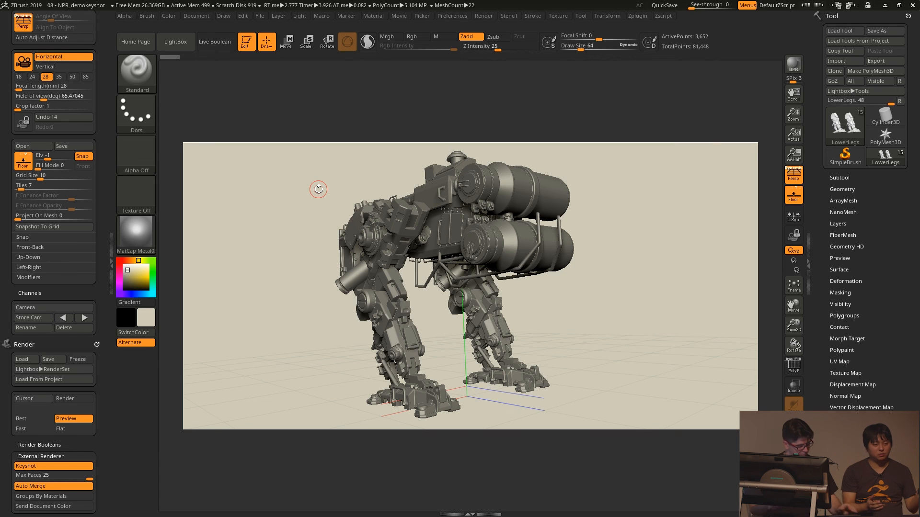
key("Tab")
key("Tab")
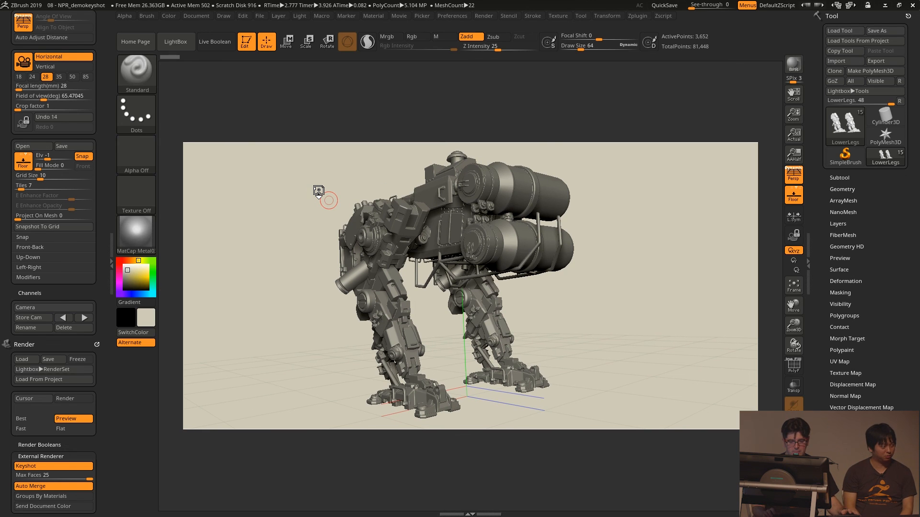
- Switch to the ZBrush Merge 2019 presentation in Google Slides and start the slideshow on the FROM SOFTWARE next-speaker slide
key("alt+Tab")
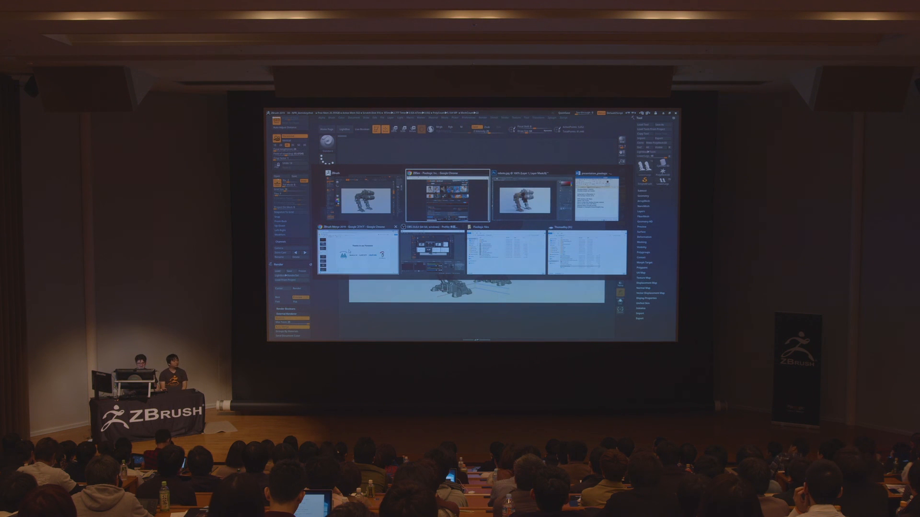
left_click(374, 251)
key("Down")
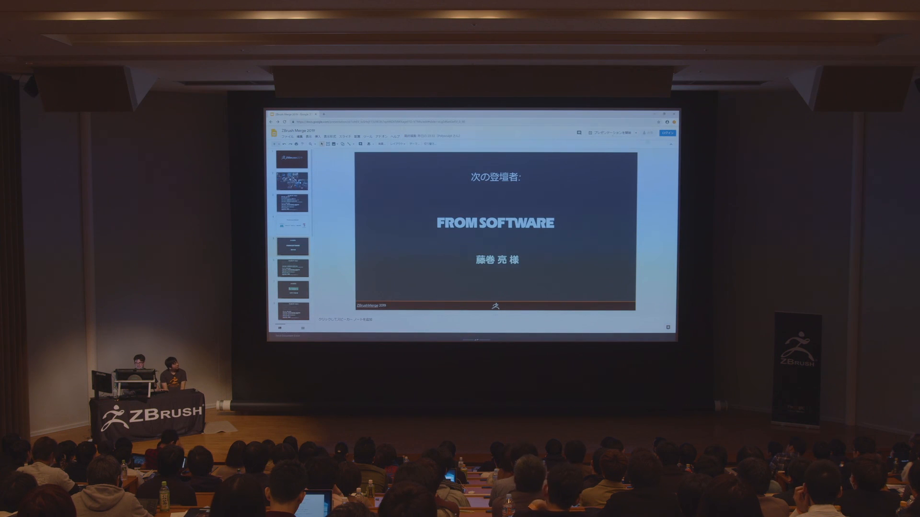
left_click(608, 134)
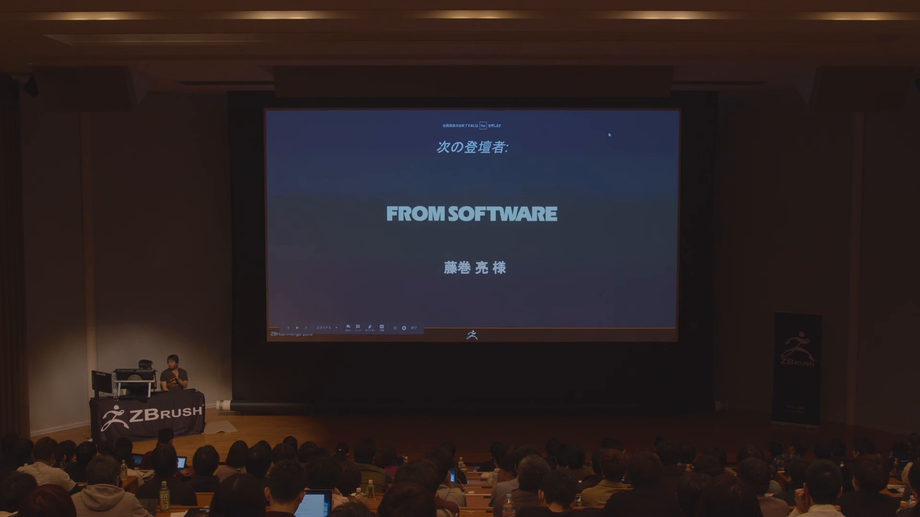